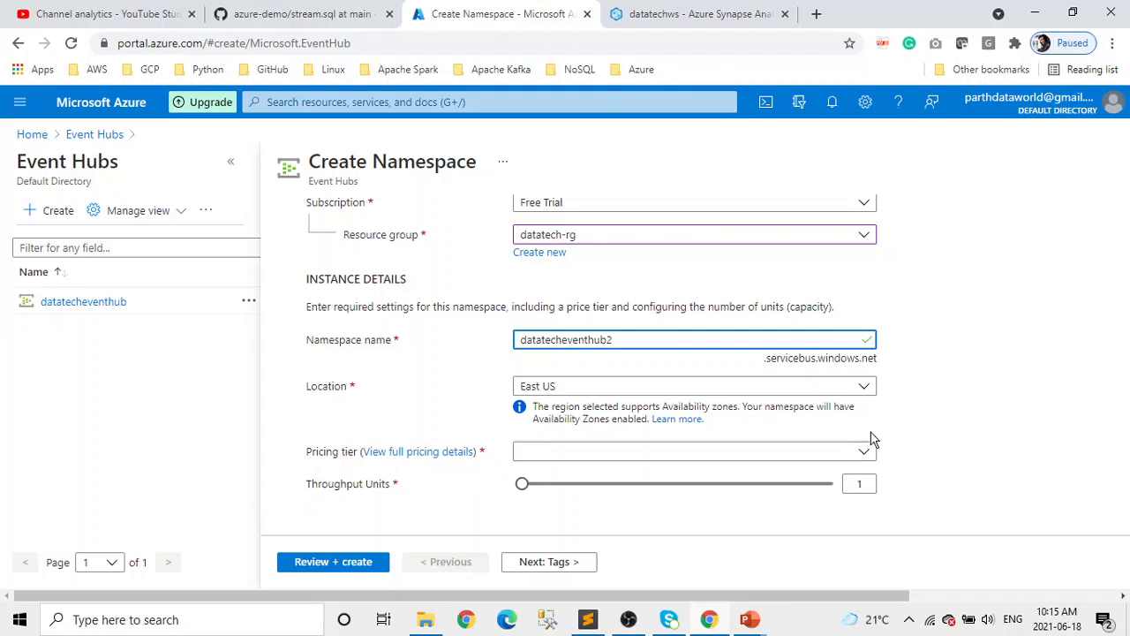
- Set the new namespace's pricing tier to Standard (20 Consumer groups, 1000 Brokered connections) and check the basics
left_click(867, 454)
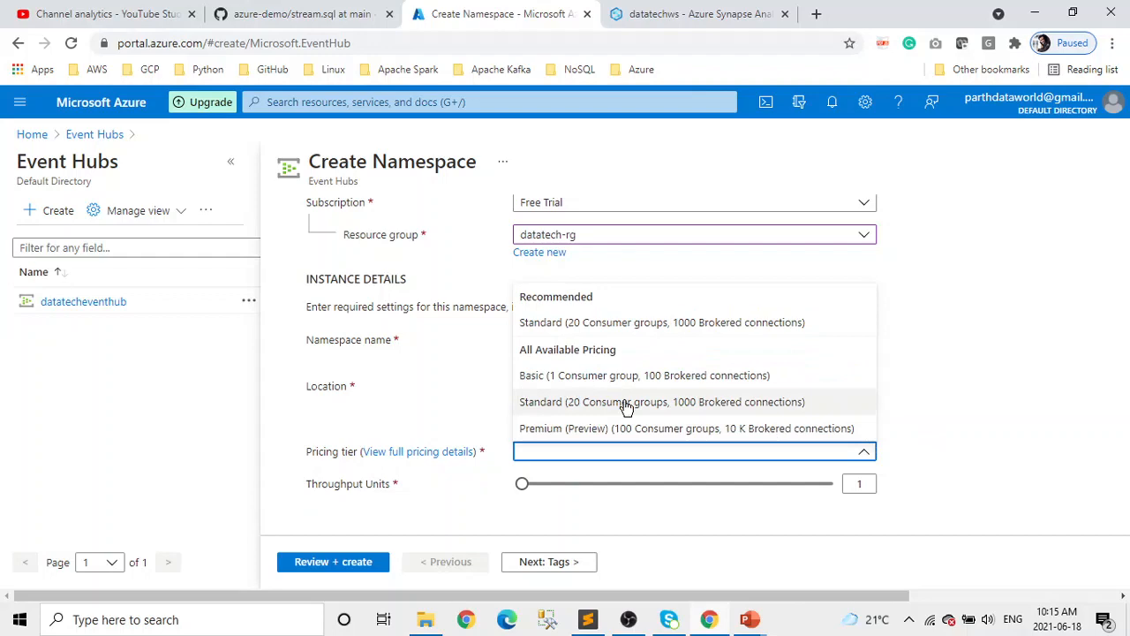
left_click(620, 328)
scroll(1120, 452, "down", 2)
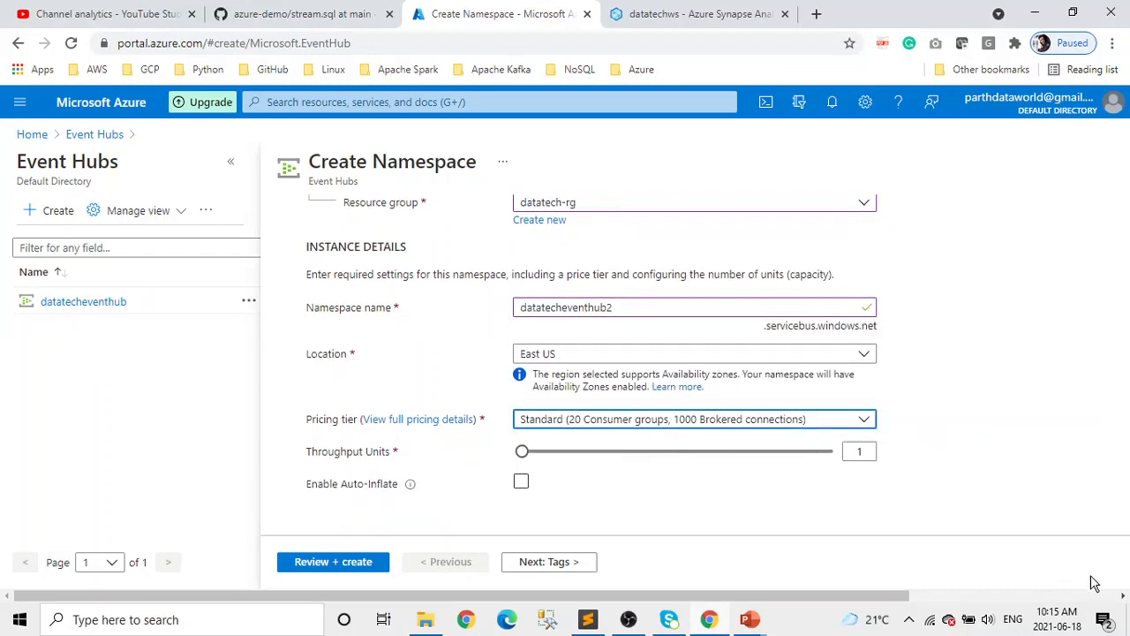
scroll(1065, 355, "up", 4)
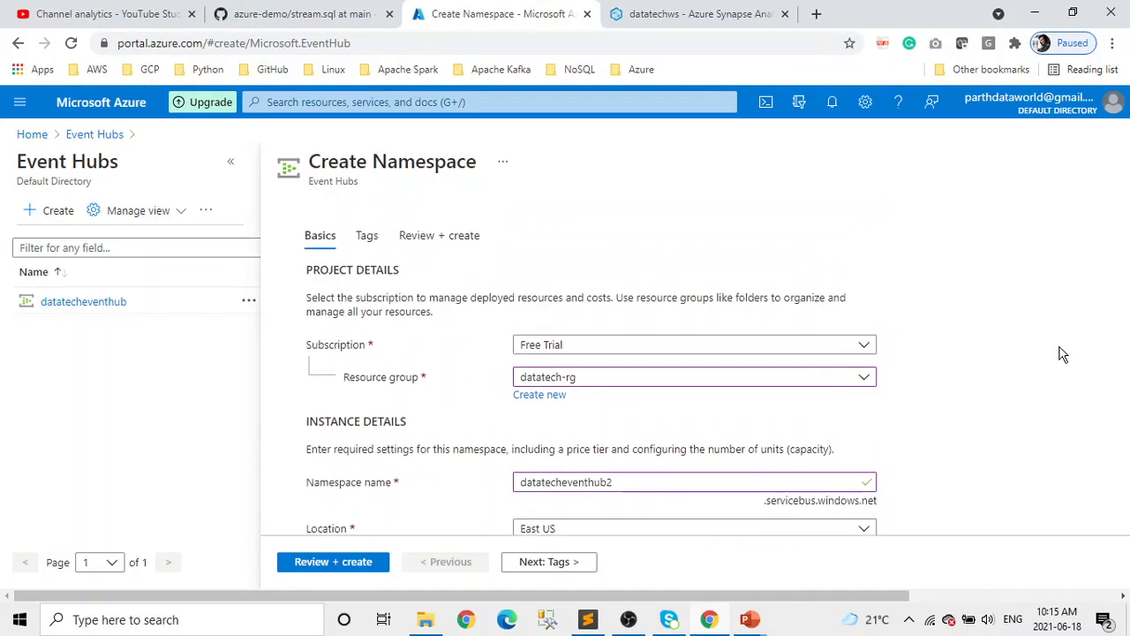
scroll(1059, 354, "down", 3)
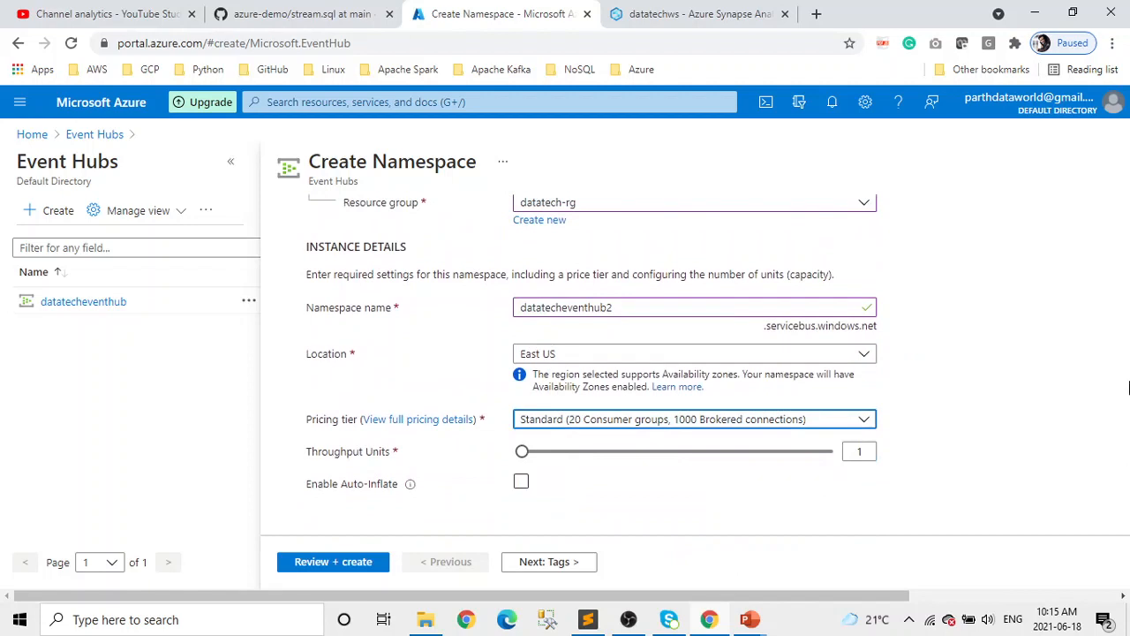
- Review and create the datatecheventhub2 namespace, and check its deployment in the notifications
left_click(333, 563)
scroll(720, 392, "down", 1)
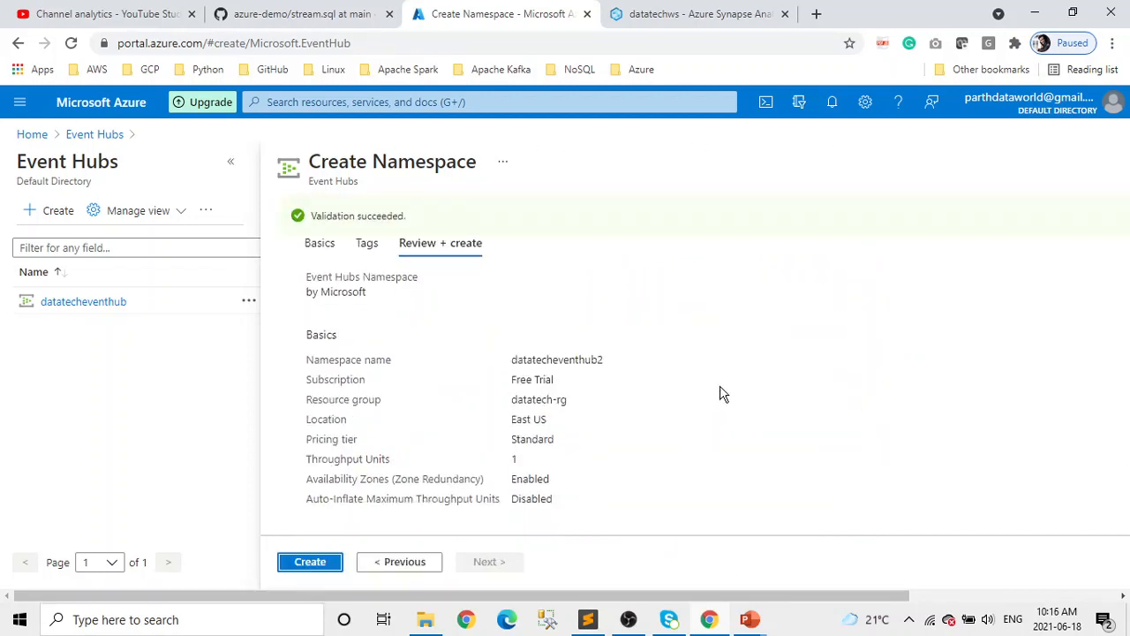
left_click(309, 563)
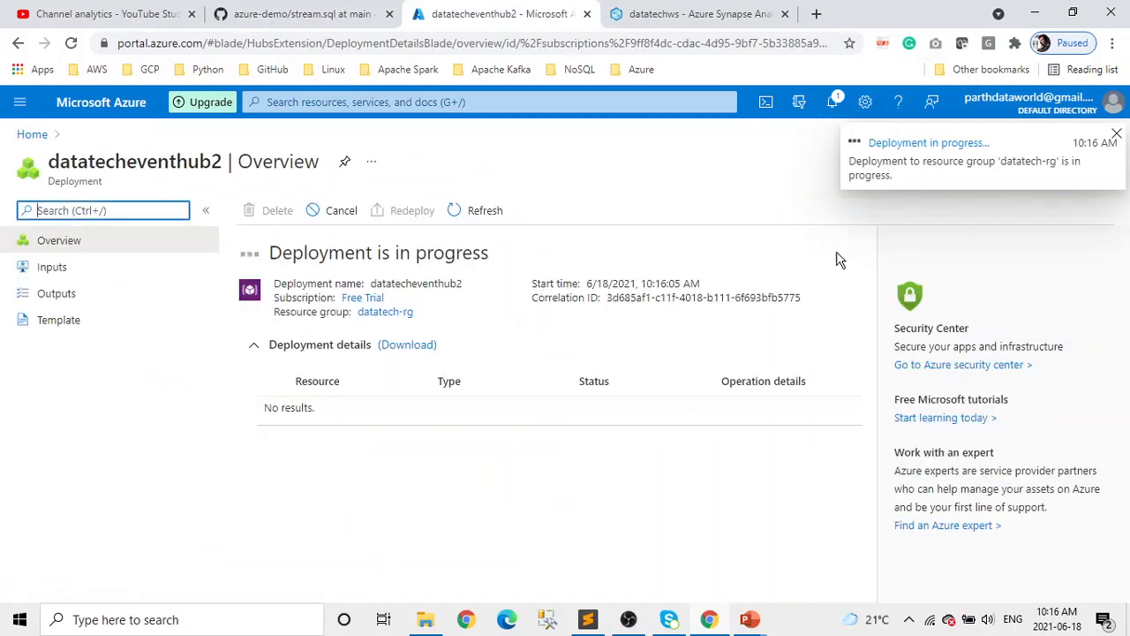
left_click(834, 114)
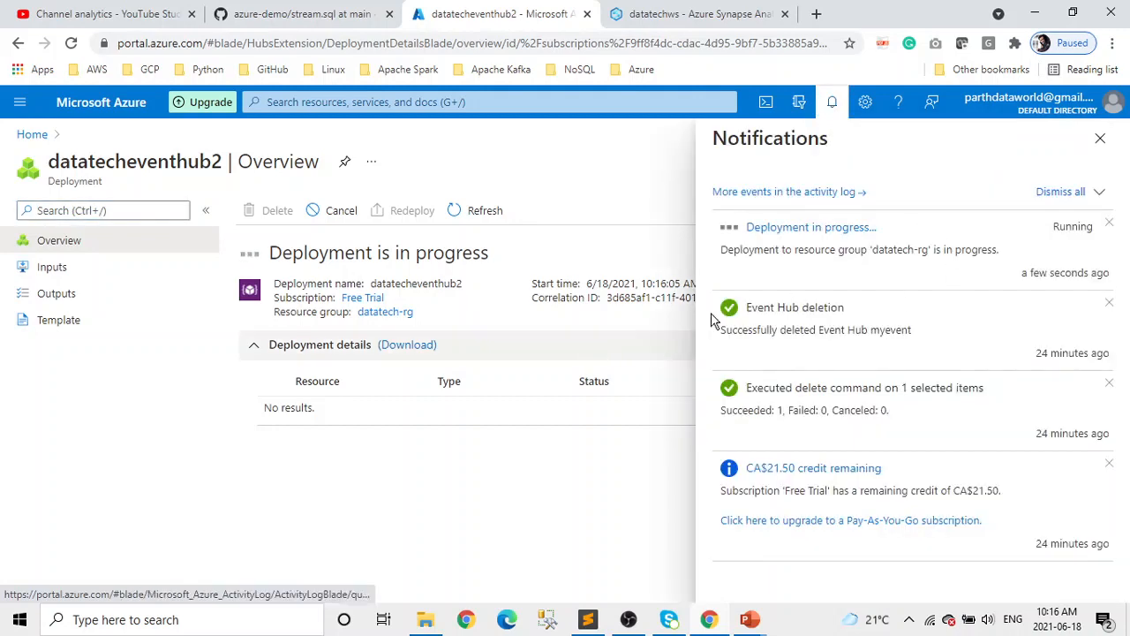
- Return to the Event Hubs list and open the existing datatecheventhub namespace
left_click(32, 135)
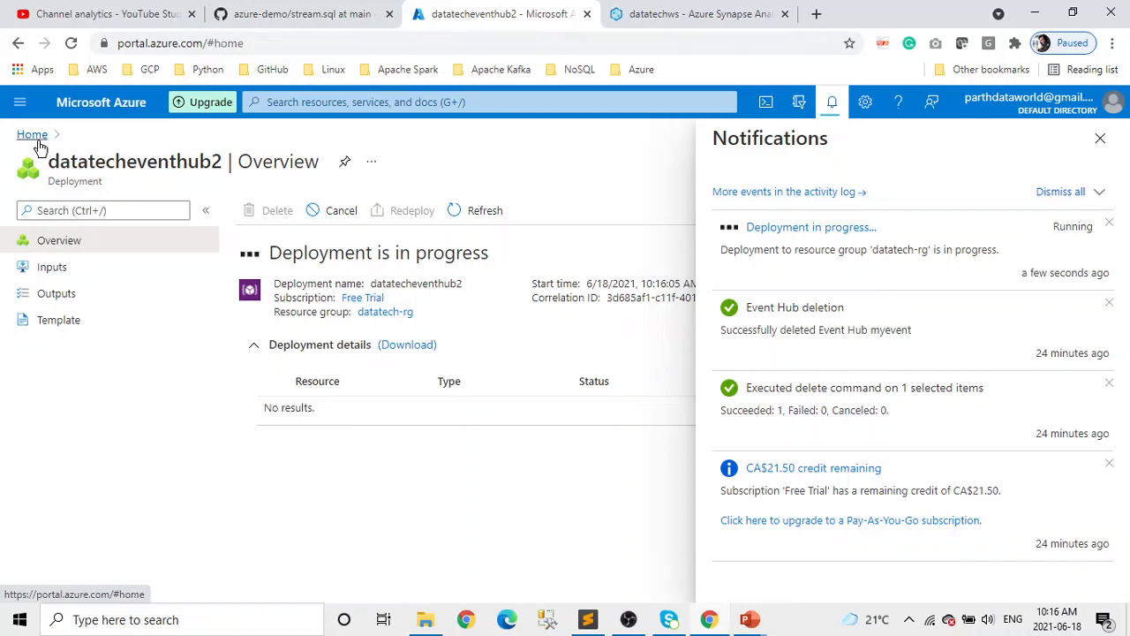
left_click(248, 209)
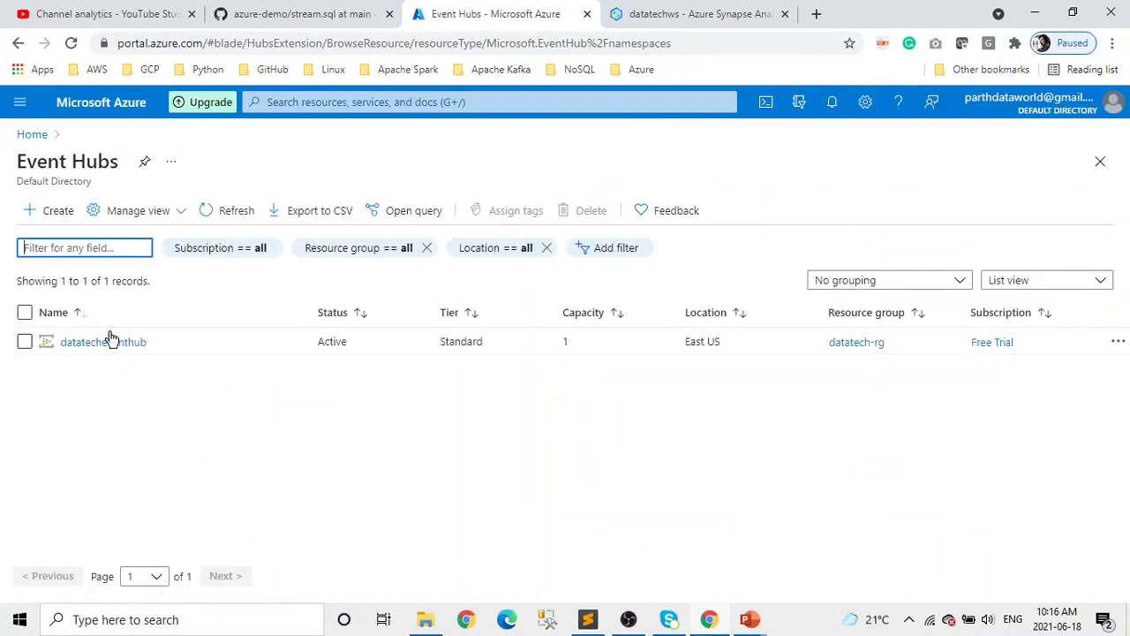
left_click(83, 343)
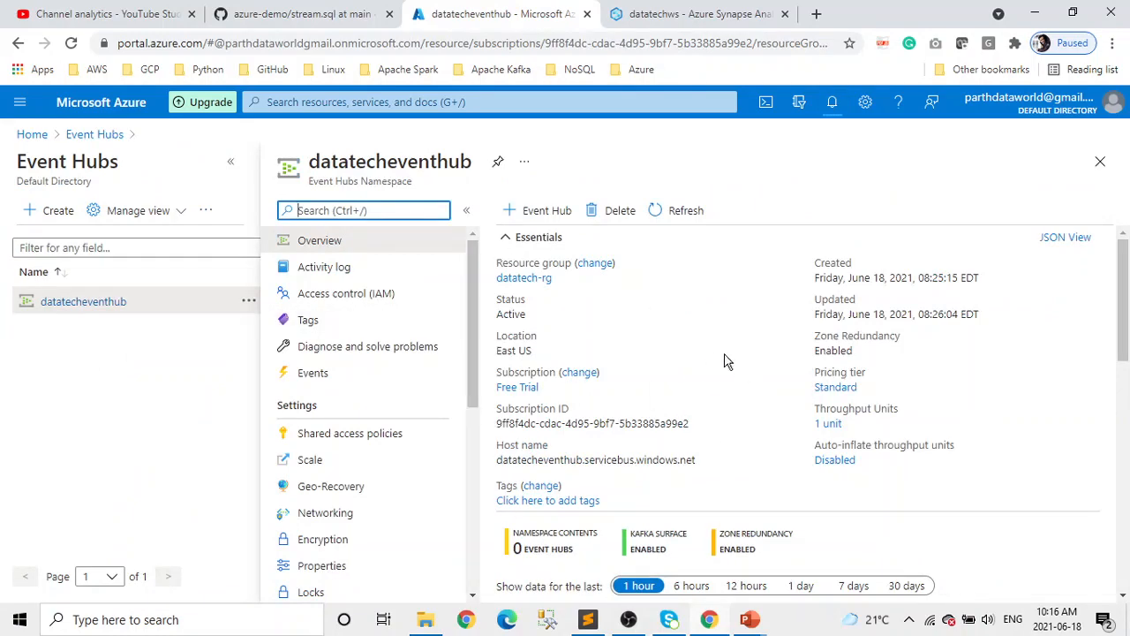
- Examine the datatecheventhub namespace overview, including its essentials, request and throughput charts, and list of event hubs
scroll(815, 447, "down", 5)
scroll(812, 440, "up", 8)
scroll(812, 440, "down", 6)
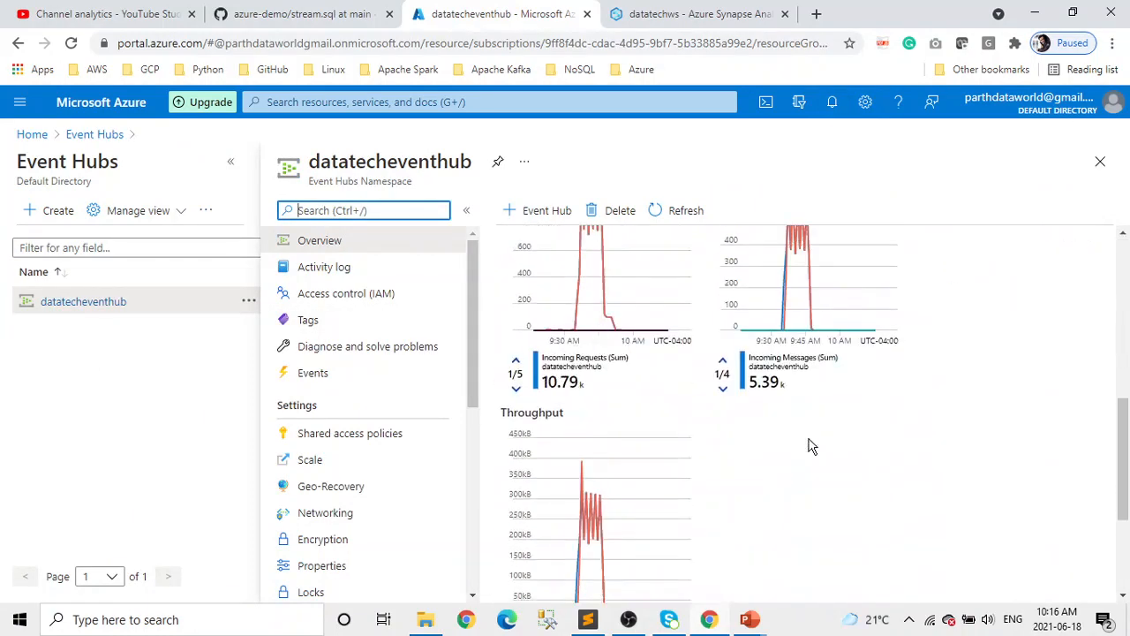
scroll(817, 437, "up", 6)
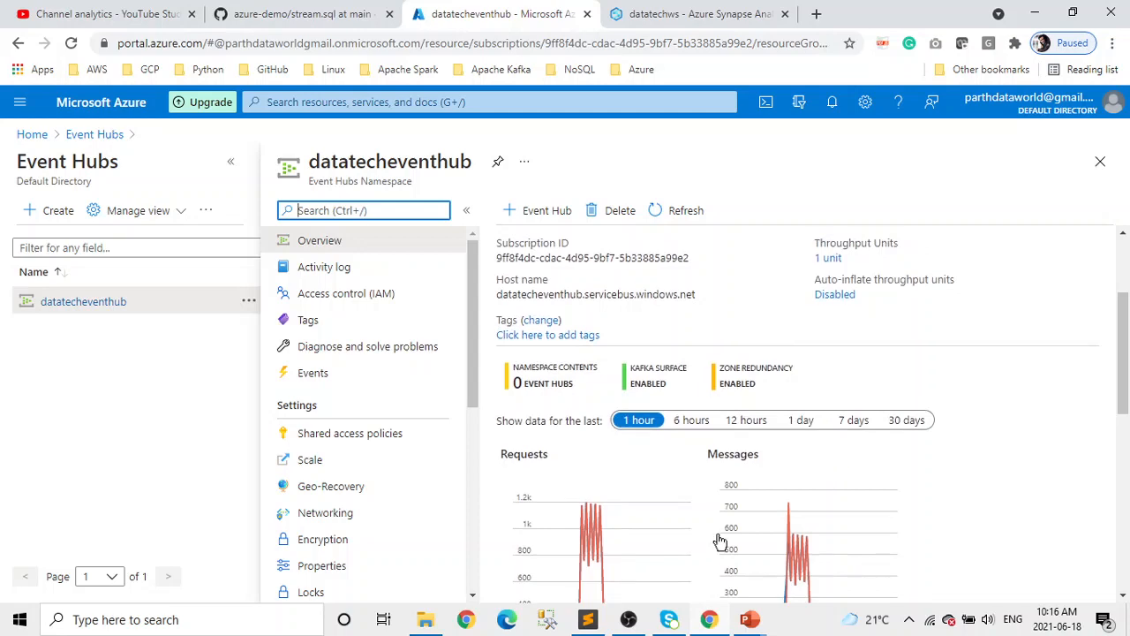
scroll(618, 340, "up", 3)
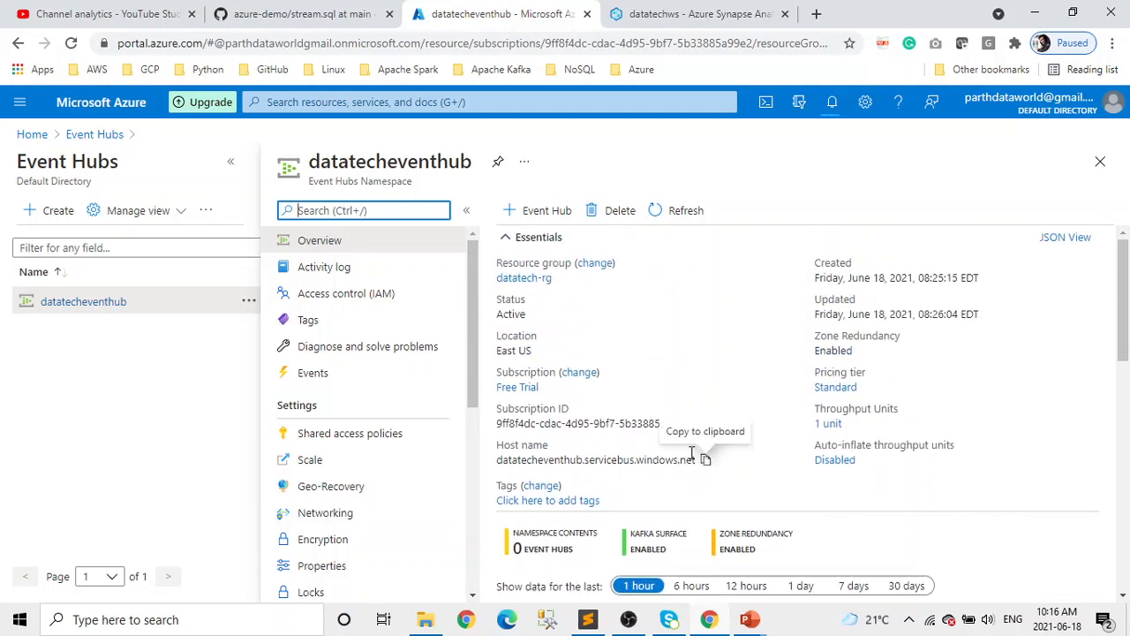
scroll(672, 451, "down", 8)
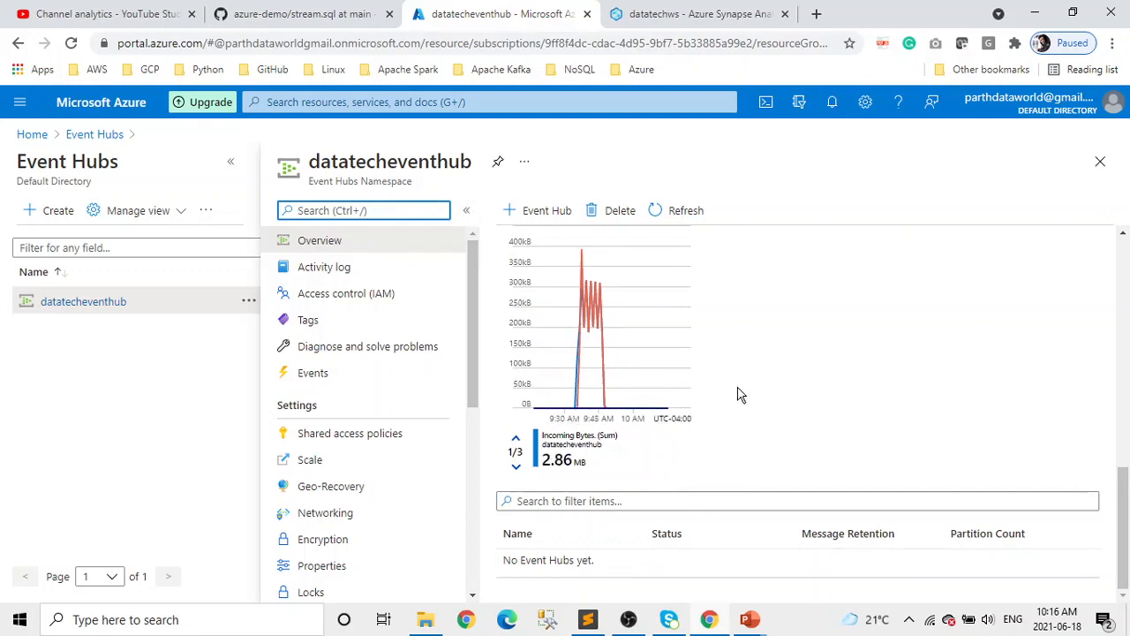
scroll(736, 391, "up", 6)
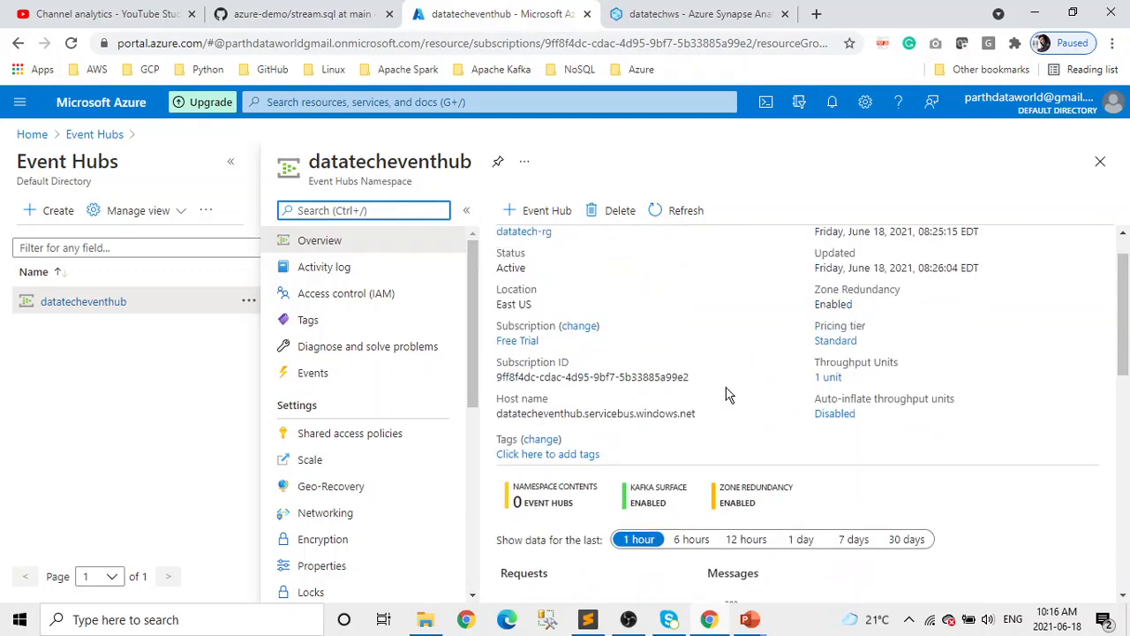
left_click(537, 213)
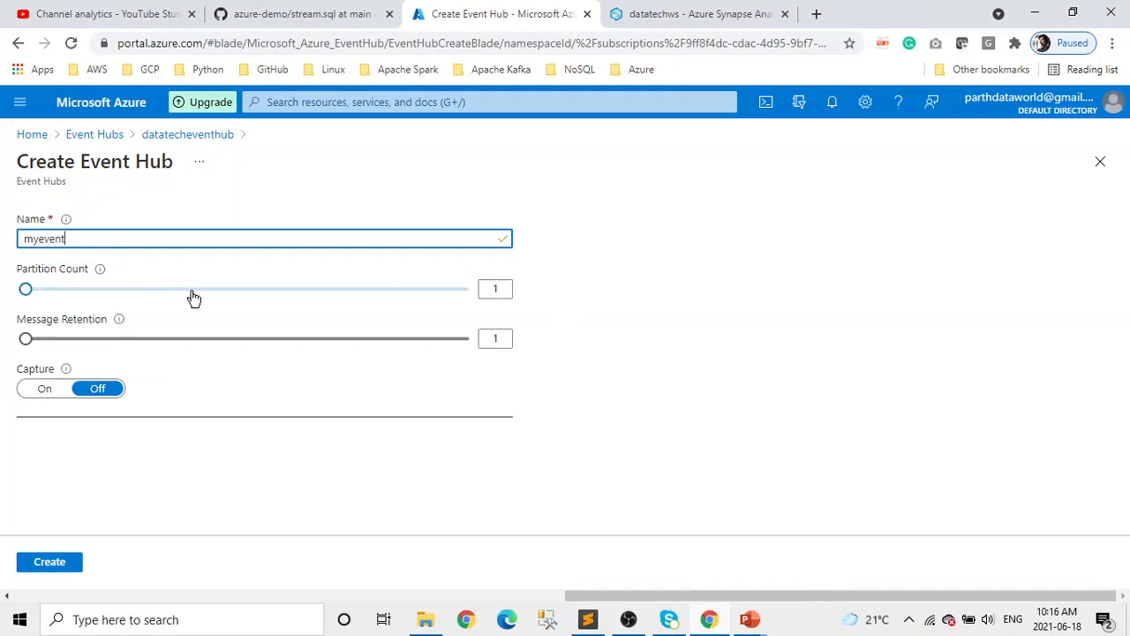
left_click(187, 135)
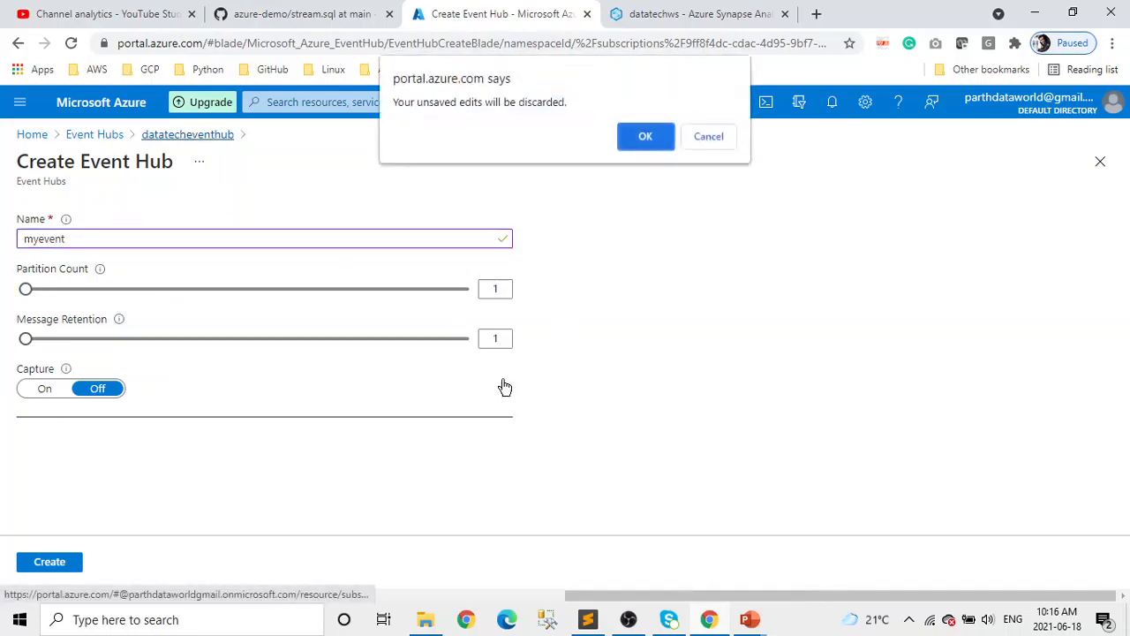
left_click(648, 140)
- Create an event hub named myevent in the datatecheventhub namespace with a partition count of 2
left_click(506, 221)
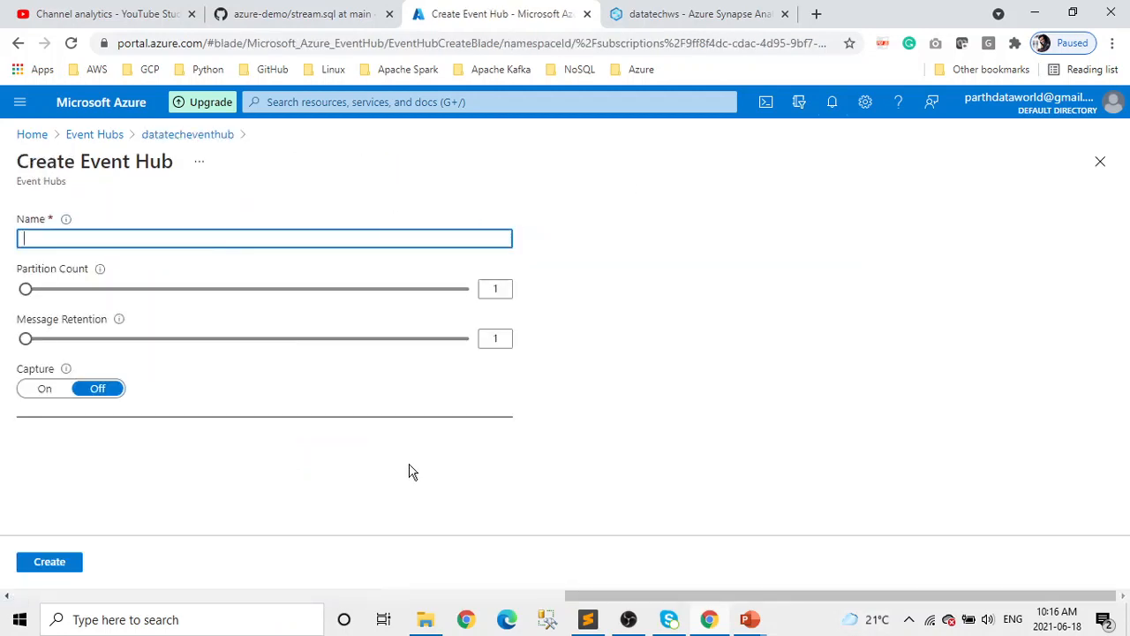
left_click(510, 289)
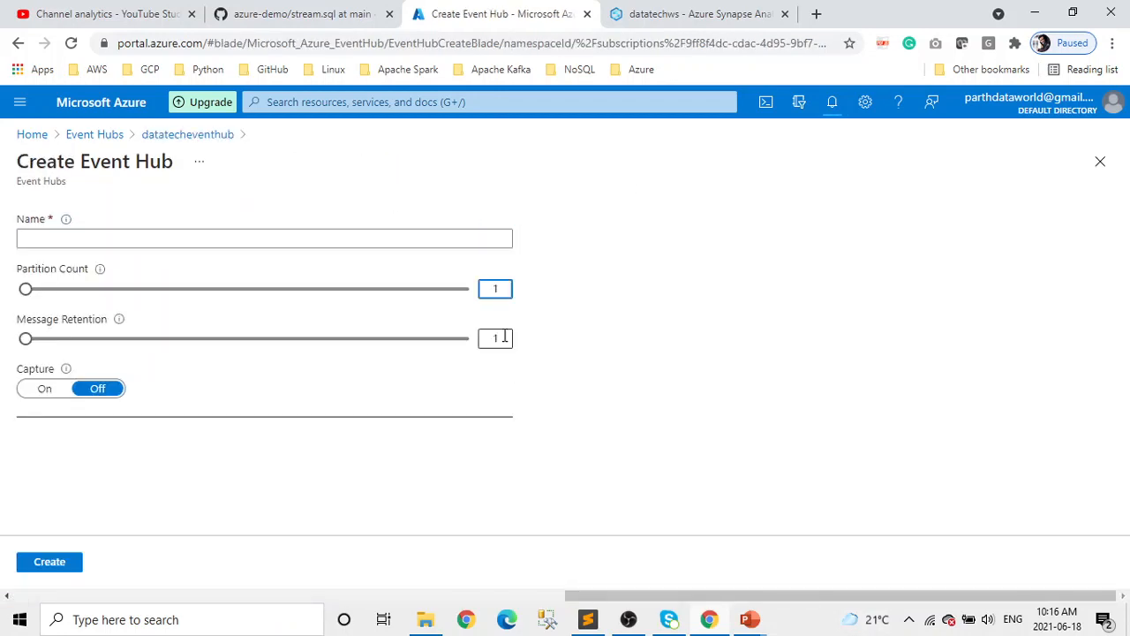
left_click(278, 237)
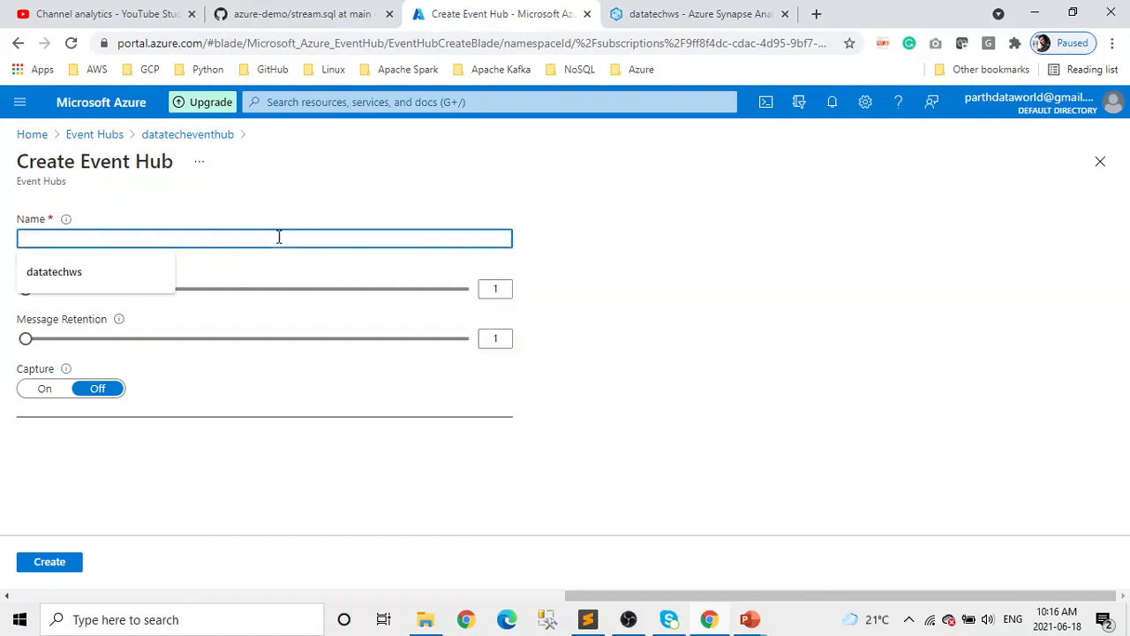
type("myevent")
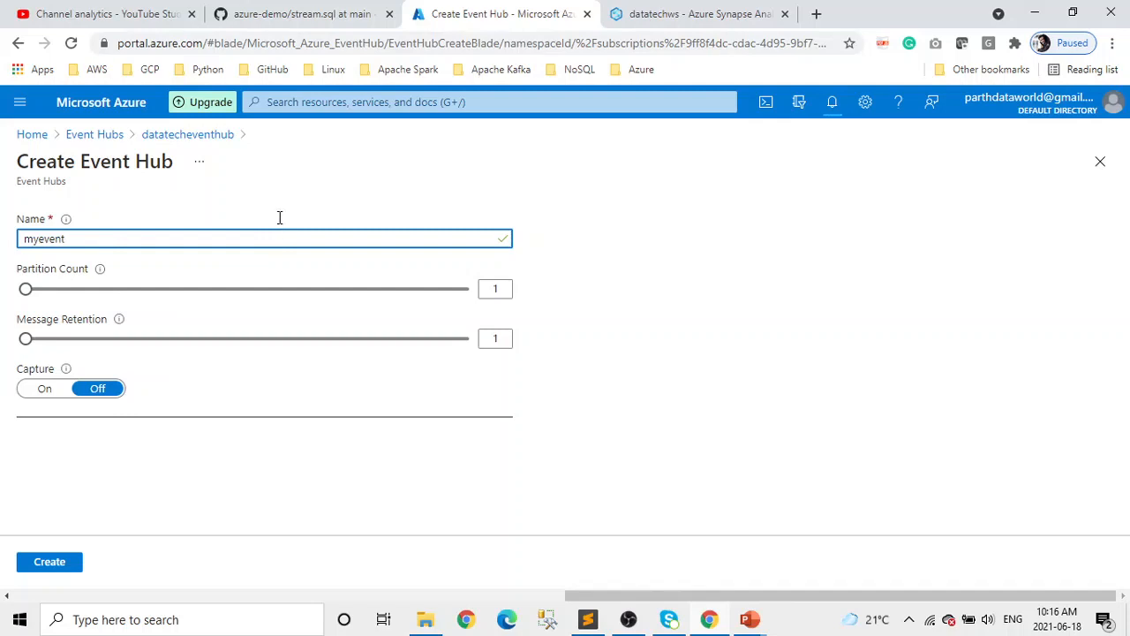
left_click(500, 289)
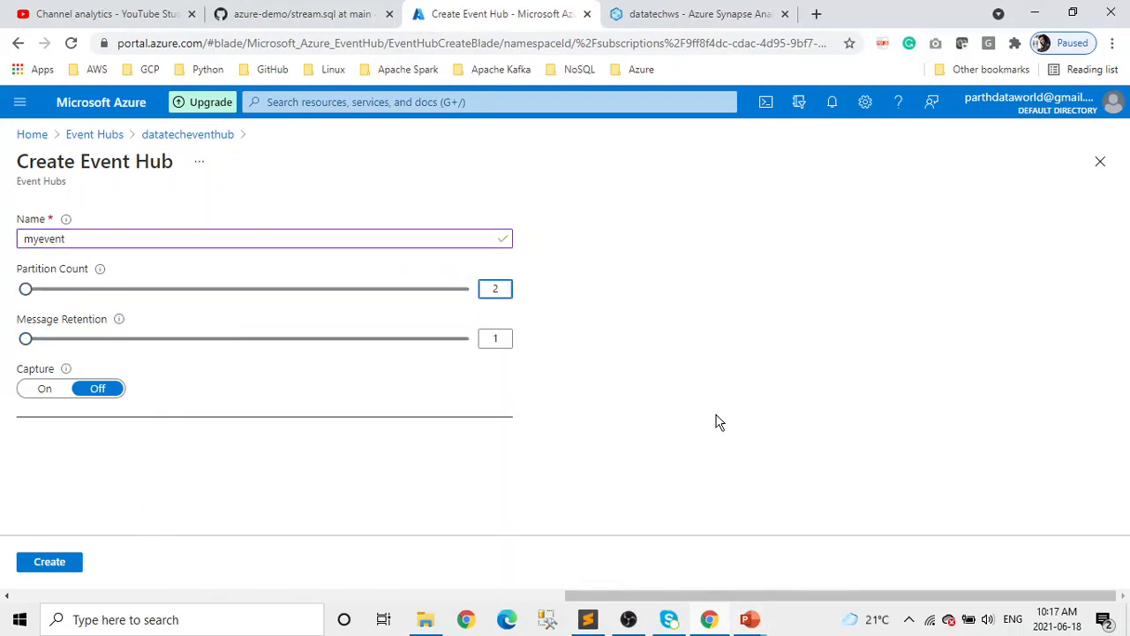
left_click(51, 562)
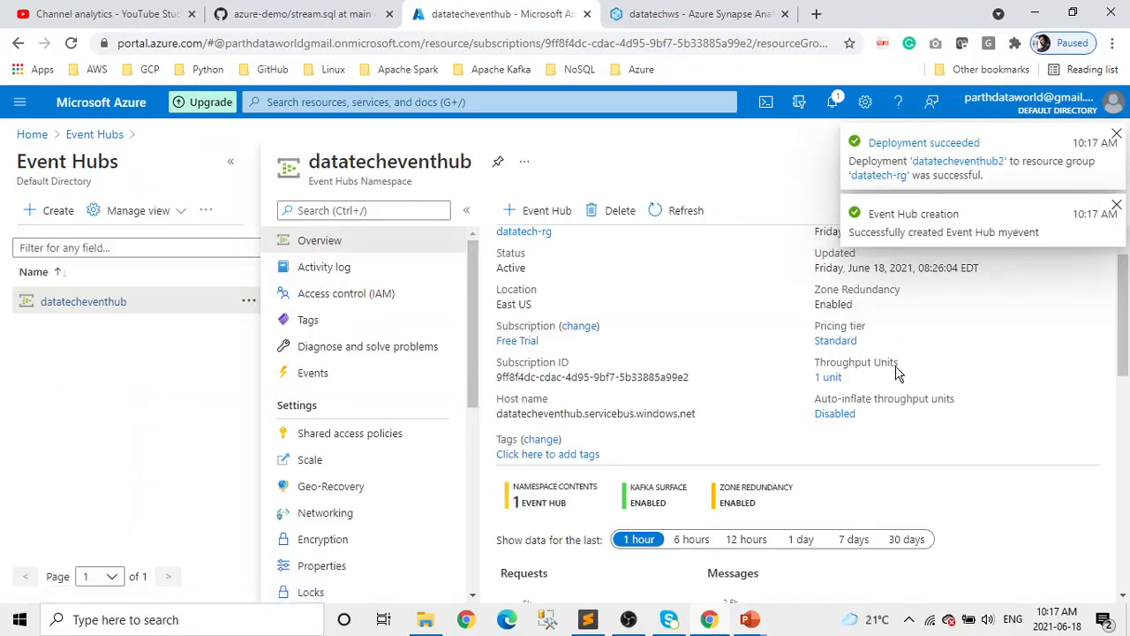
- Open the myevent event hub from the datatecheventhub namespace's list of event hubs
scroll(904, 373, "down", 5)
scroll(812, 473, "down", 3)
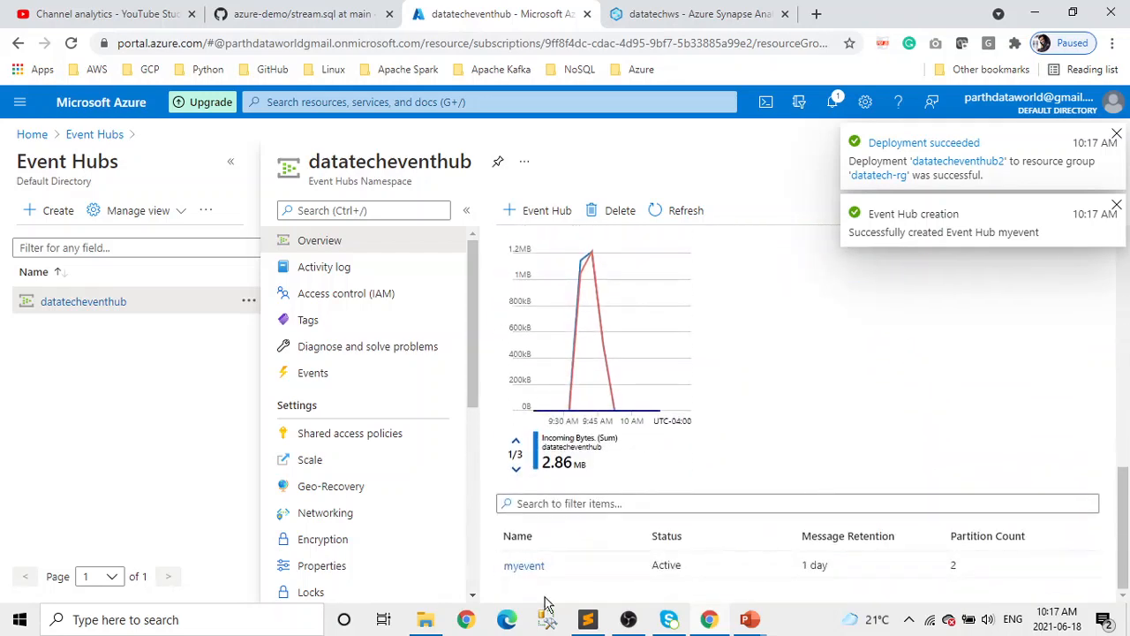
left_click(549, 570)
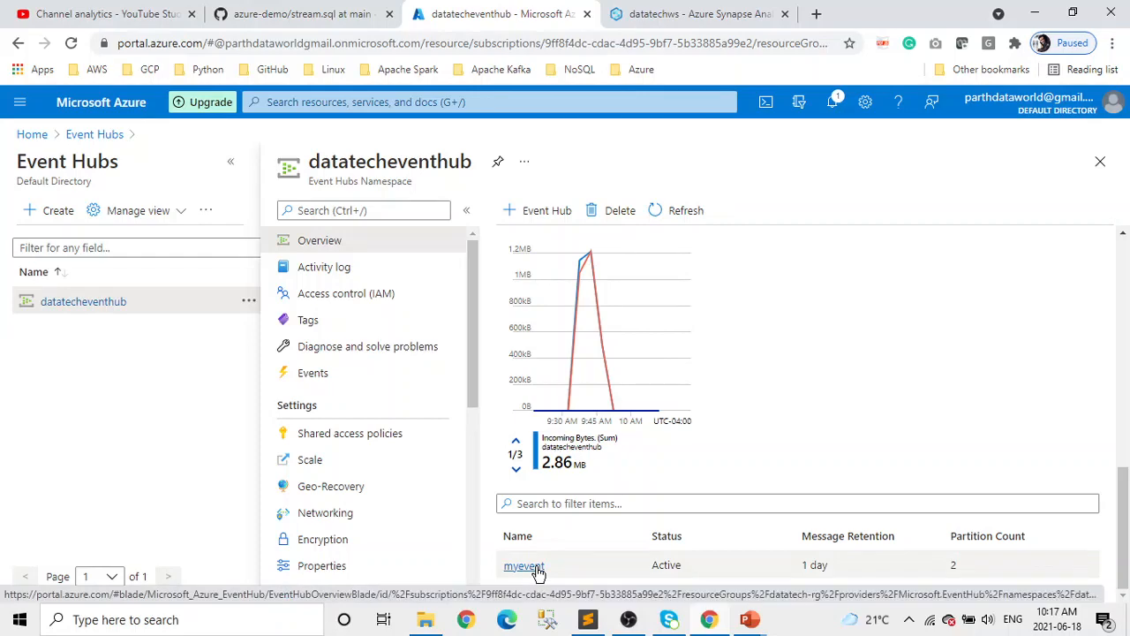
left_click(538, 570)
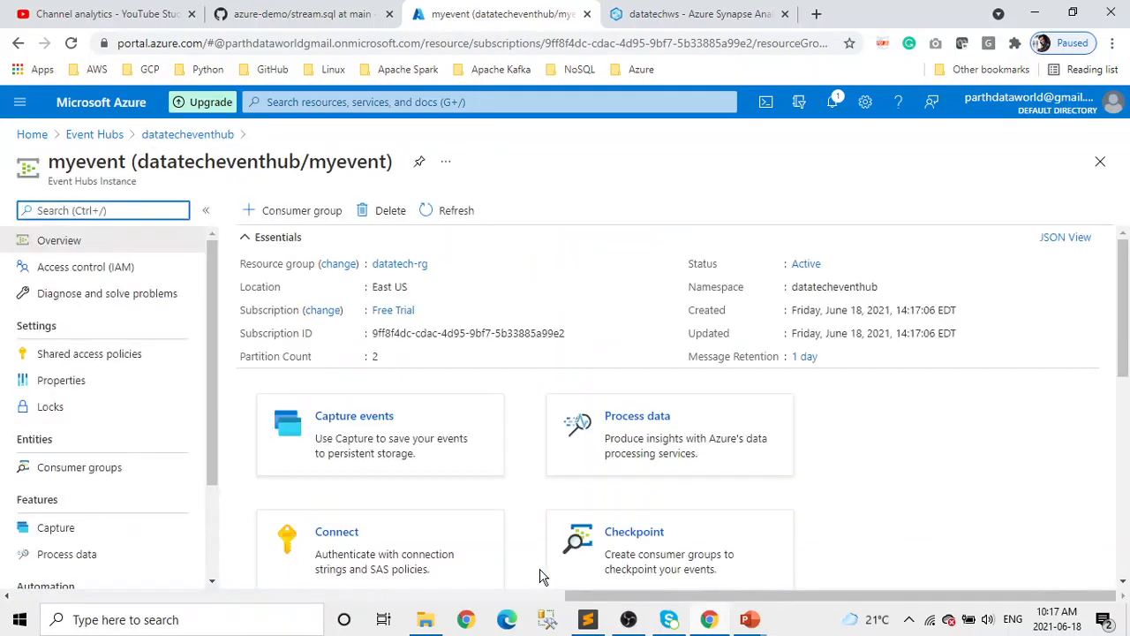
- Add a shared access policy named mypolicy with the Manage, Send and Listen claims to the myevent event hub
left_click(119, 361)
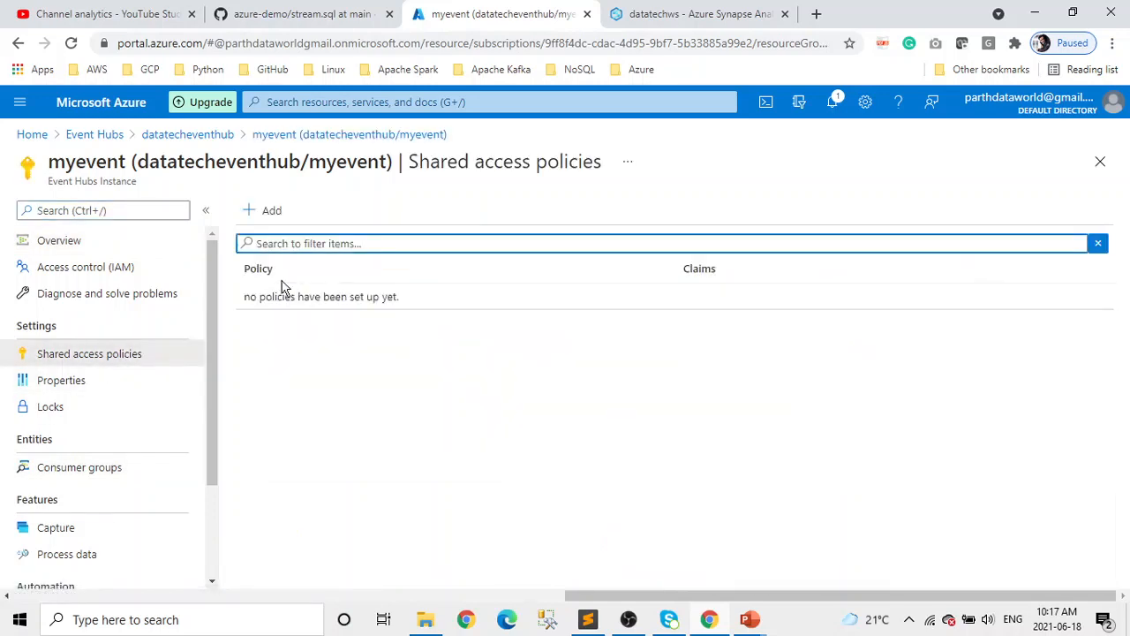
left_click(268, 212)
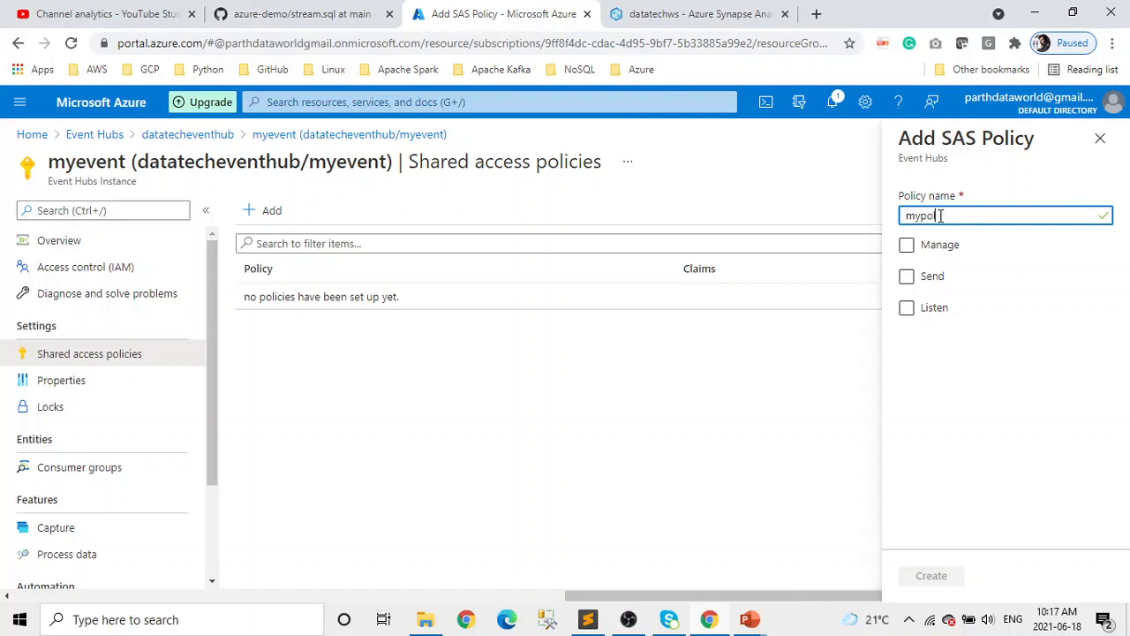
left_click(907, 245)
left_click(948, 577)
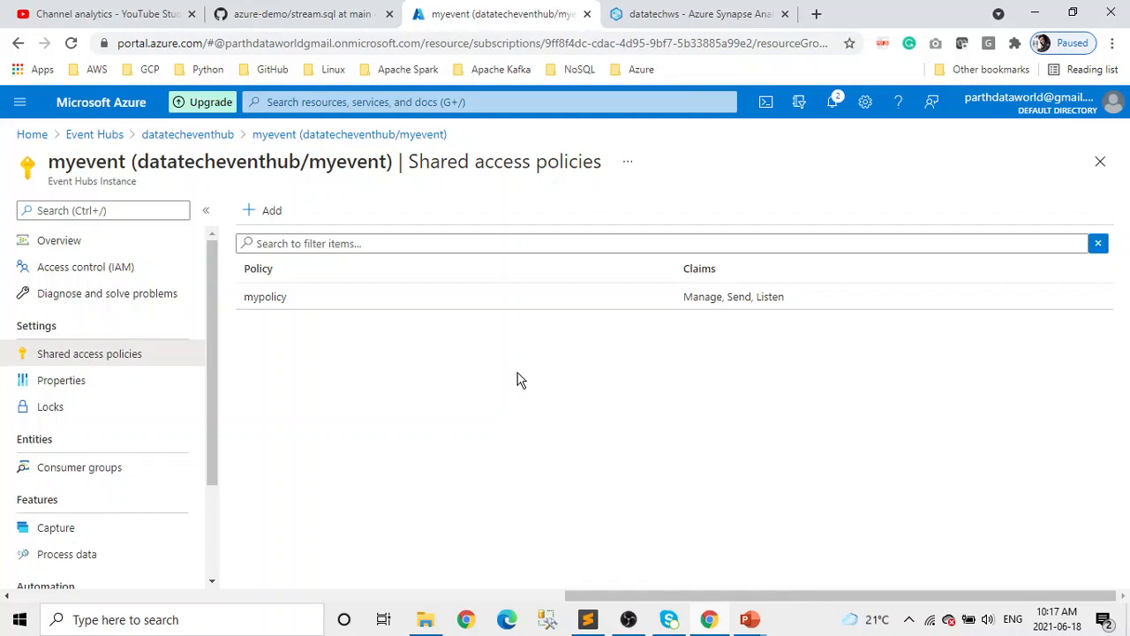
- Create a Stream Analytics job named datatechstream in the datatech-rg resource group with 1 streaming unit
left_click(118, 138)
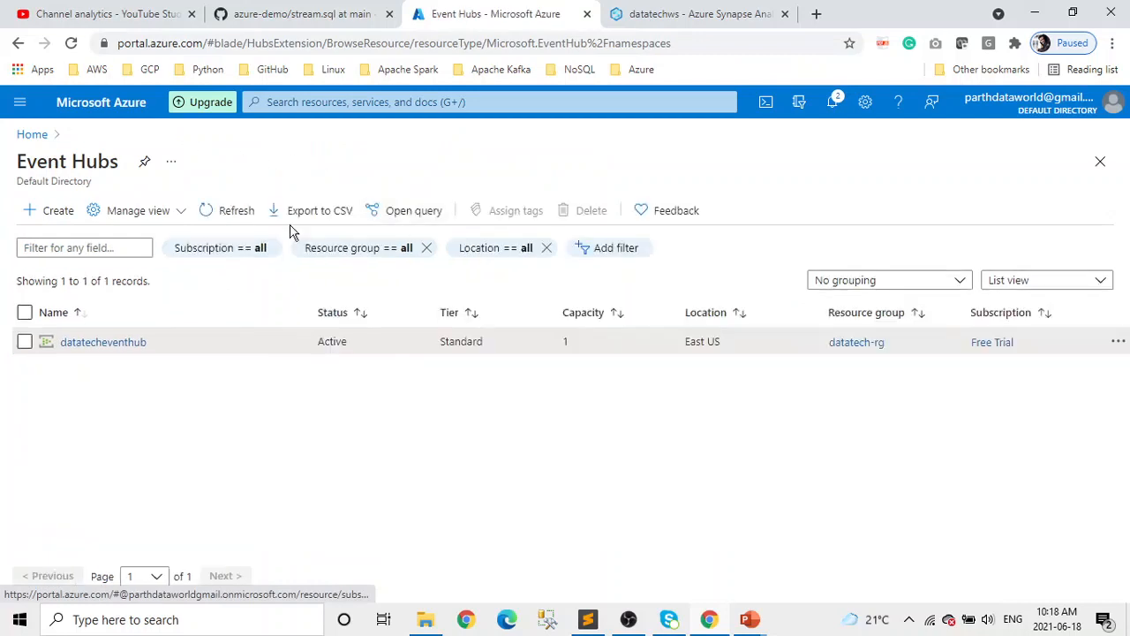
left_click(32, 135)
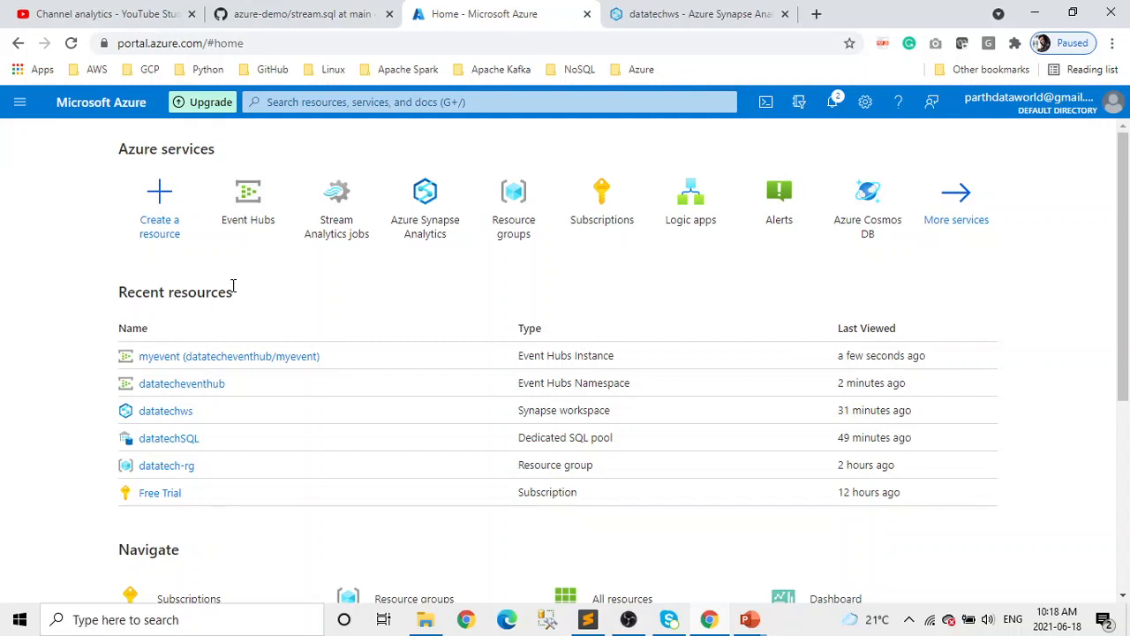
left_click(354, 221)
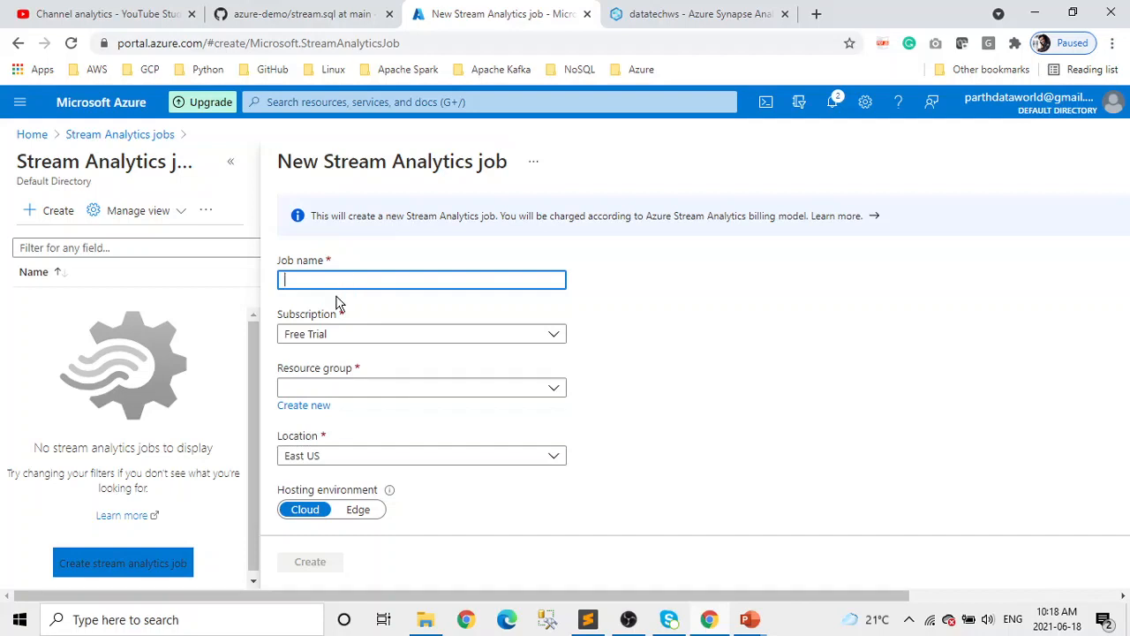
type("datatechstream")
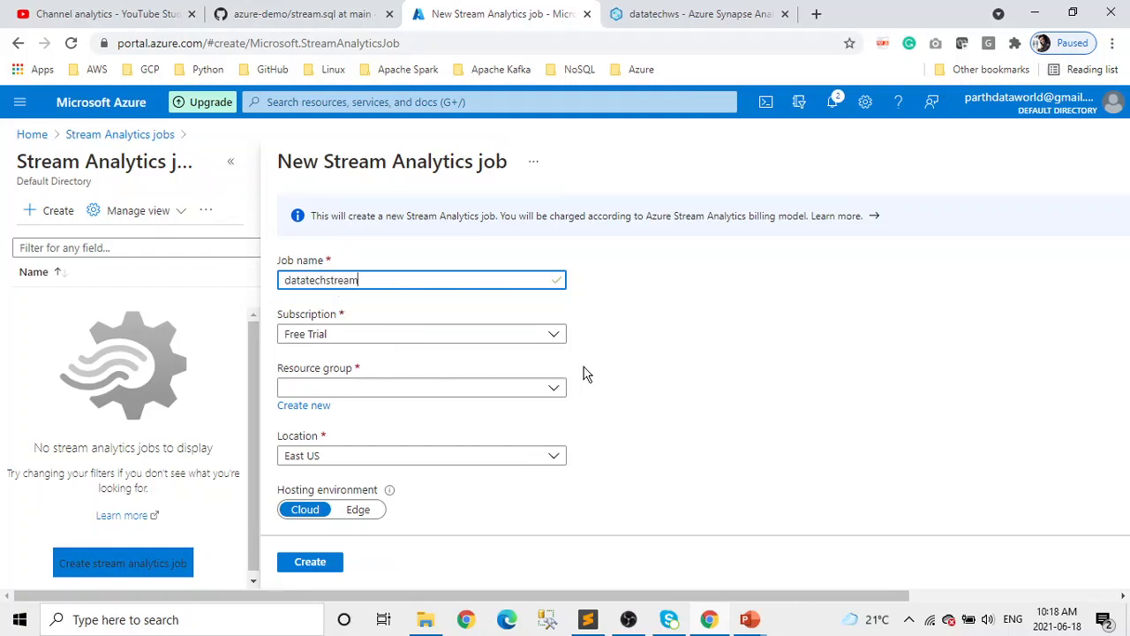
left_click(537, 389)
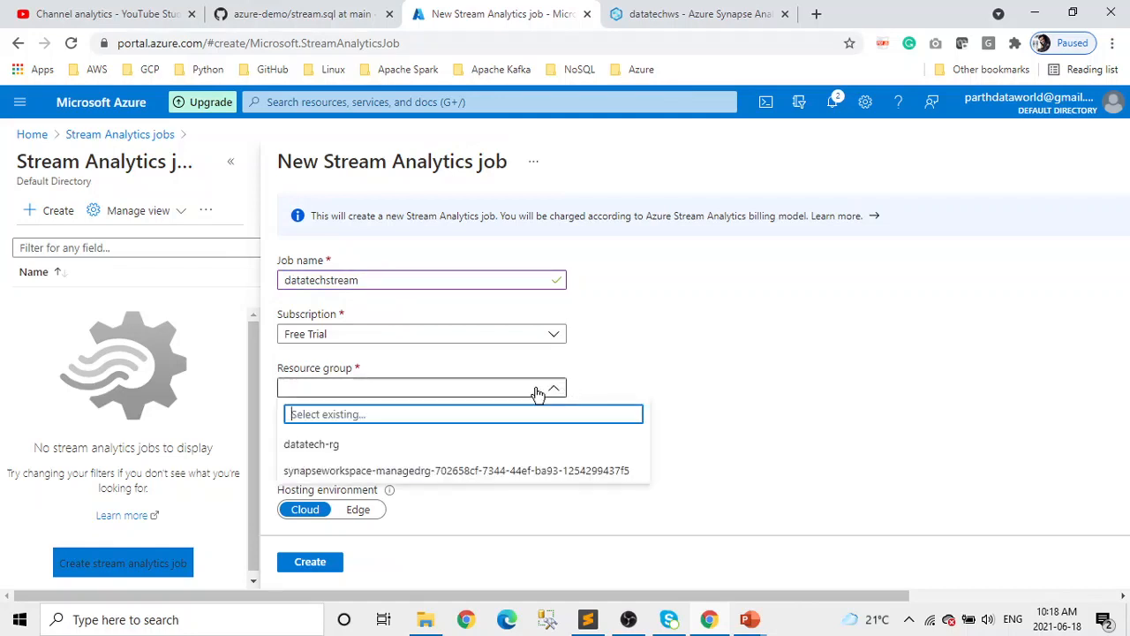
left_click(415, 447)
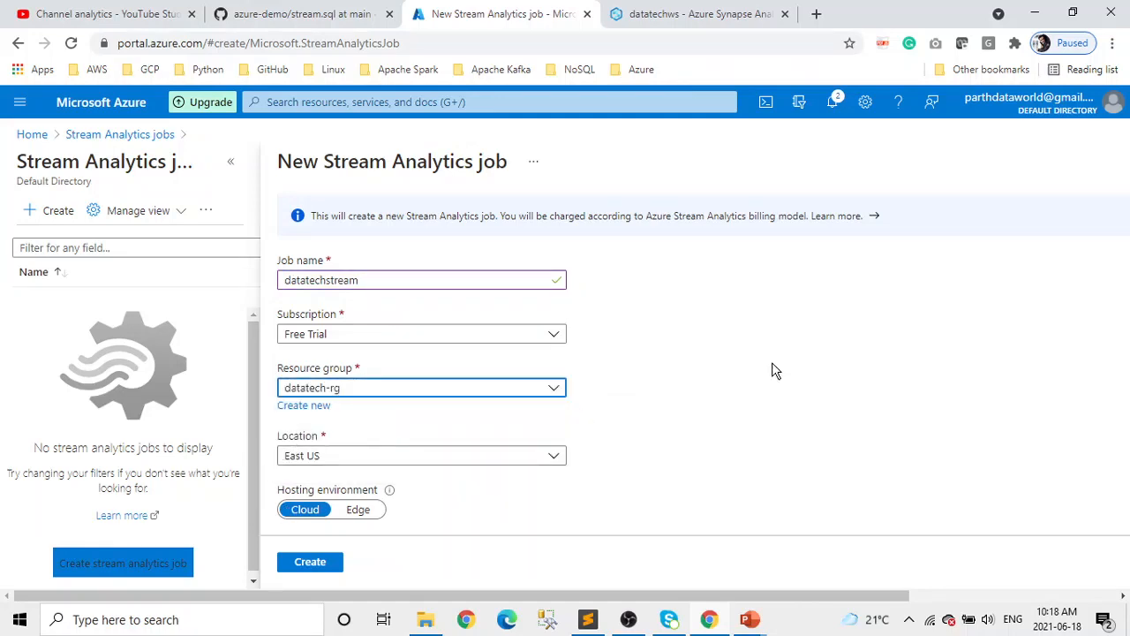
scroll(774, 371, "down", 2)
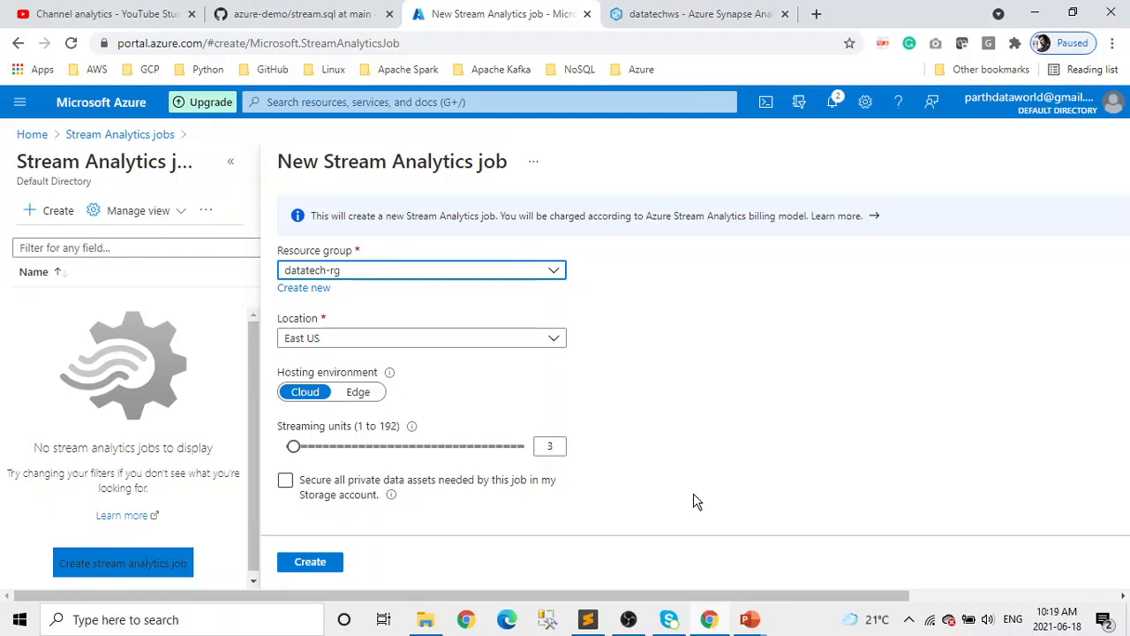
left_click(554, 446)
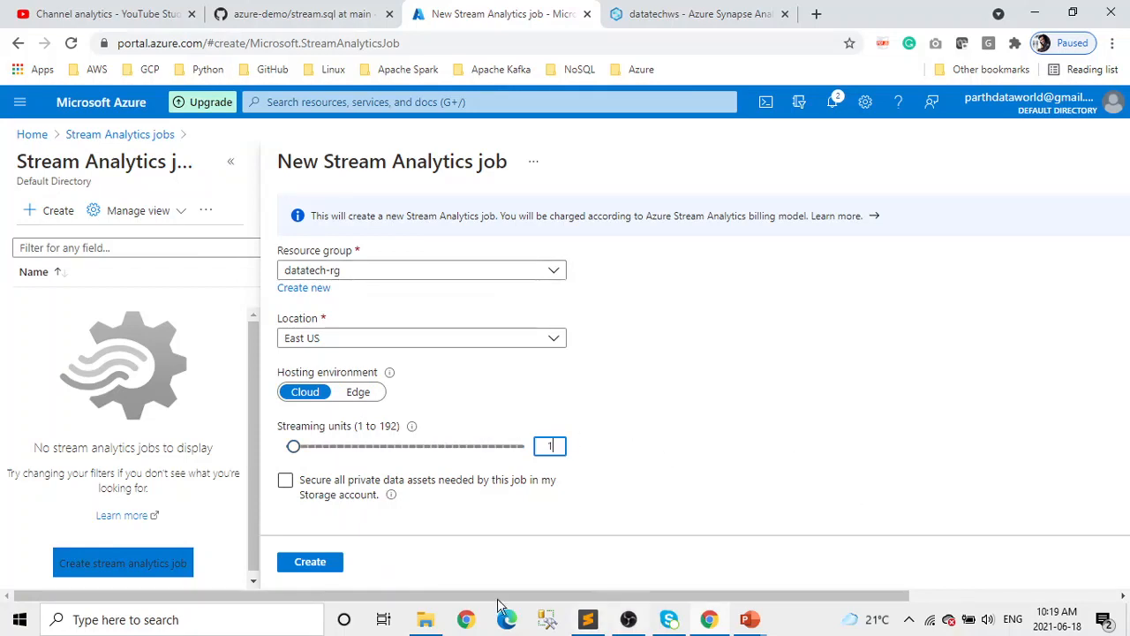
left_click(315, 568)
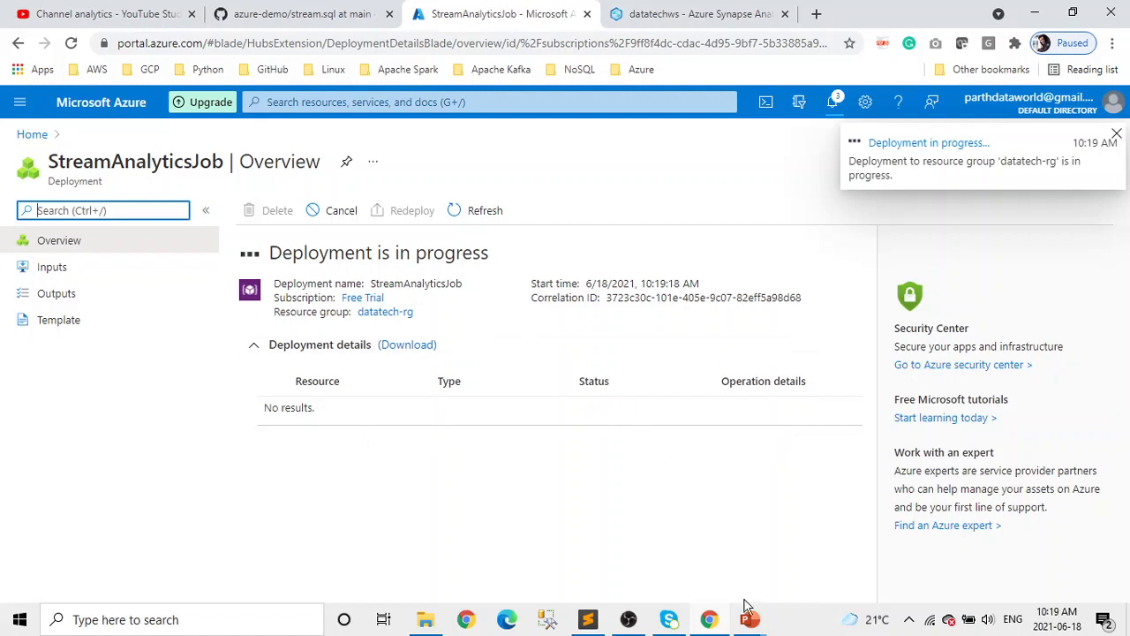
- Open the deployed datatechstream job and go to the inputs of its job topology
left_click(838, 102)
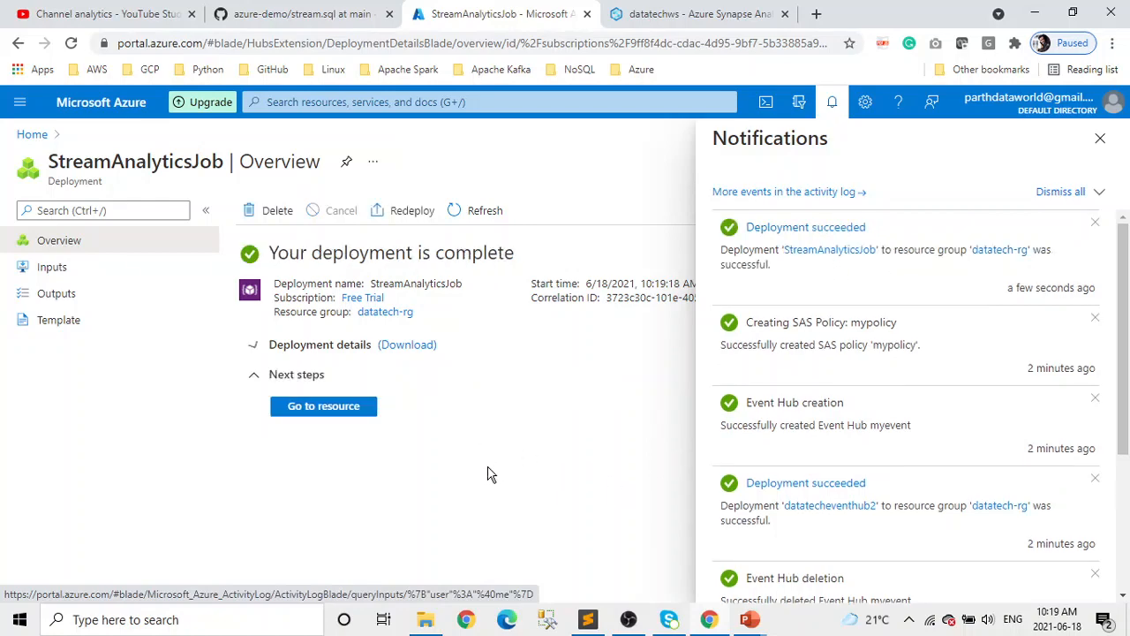
left_click(330, 408)
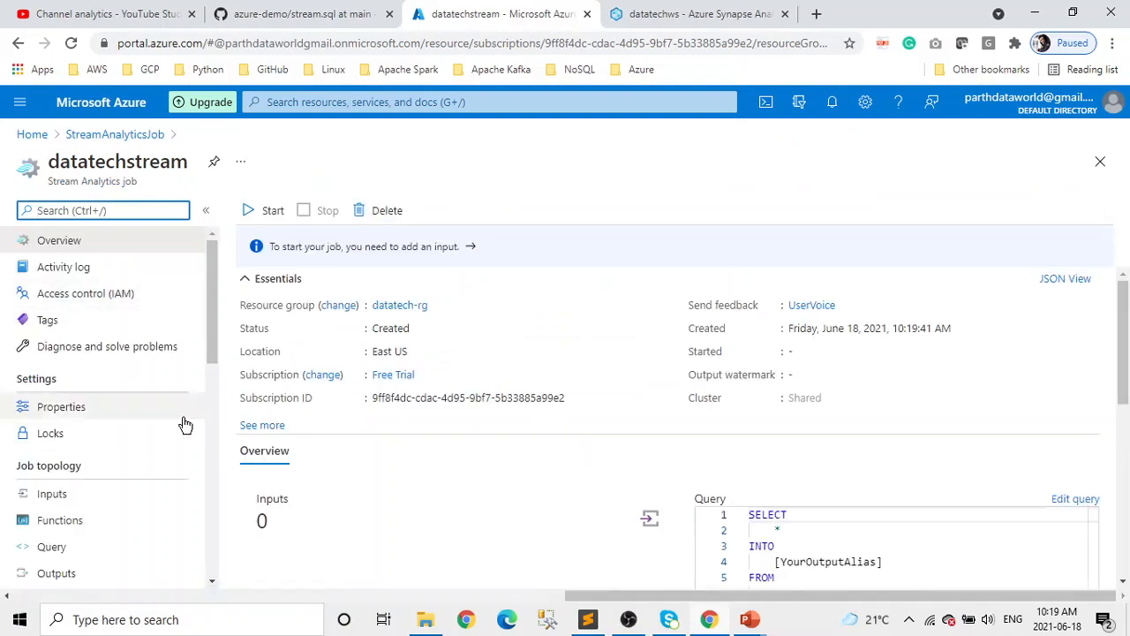
scroll(152, 459, "down", 2)
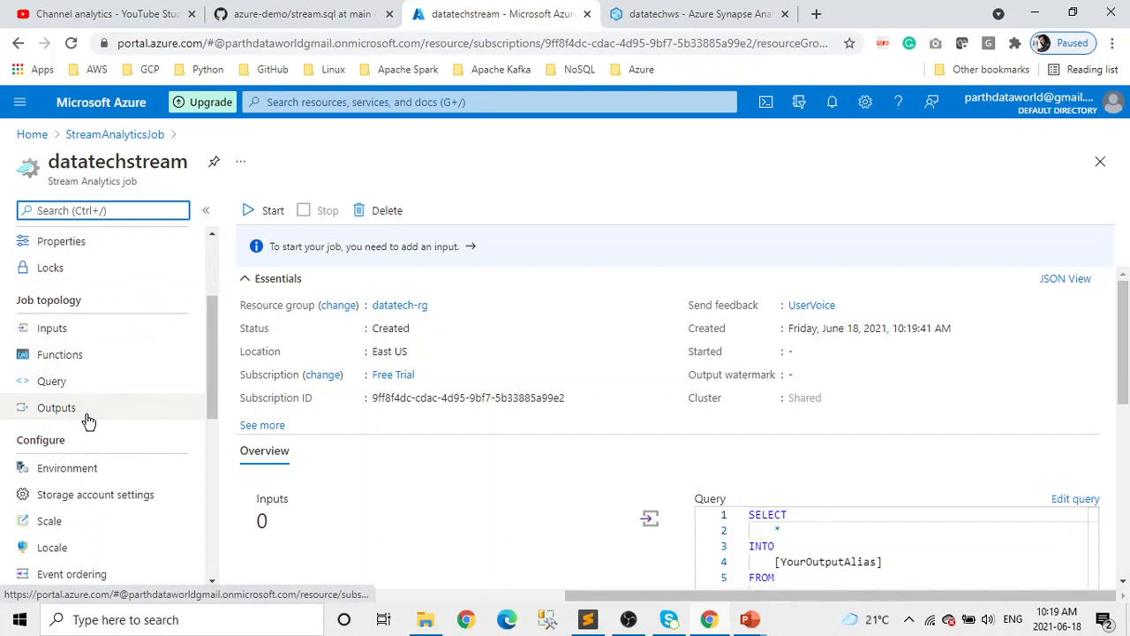
scroll(159, 431, "up", 2)
scroll(161, 435, "down", 1)
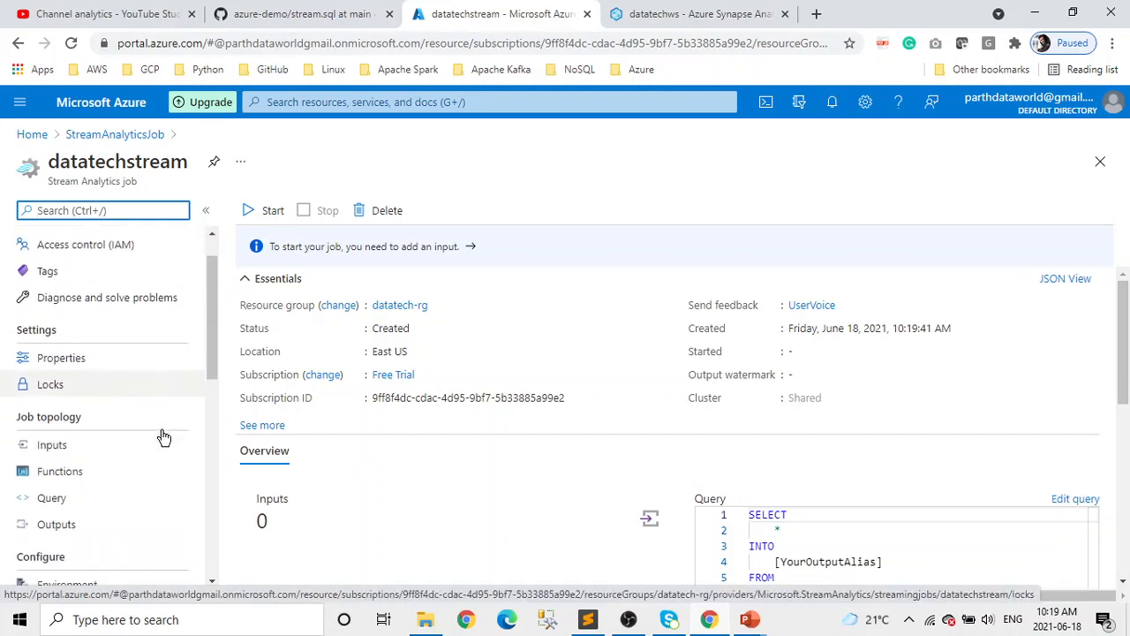
scroll(163, 437, "down", 1)
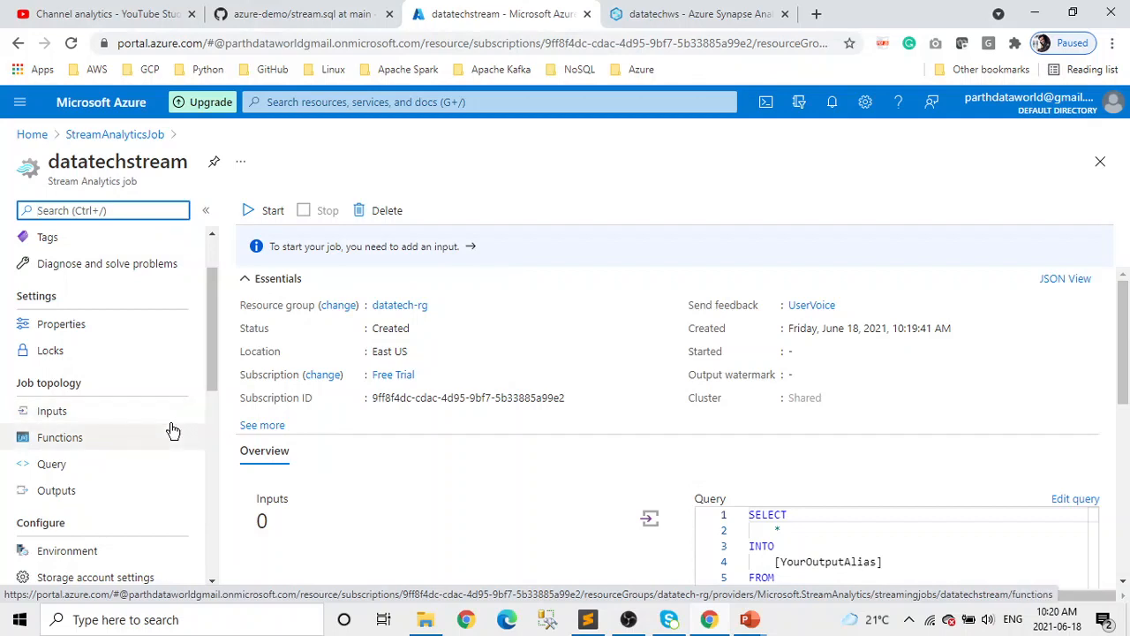
left_click(90, 420)
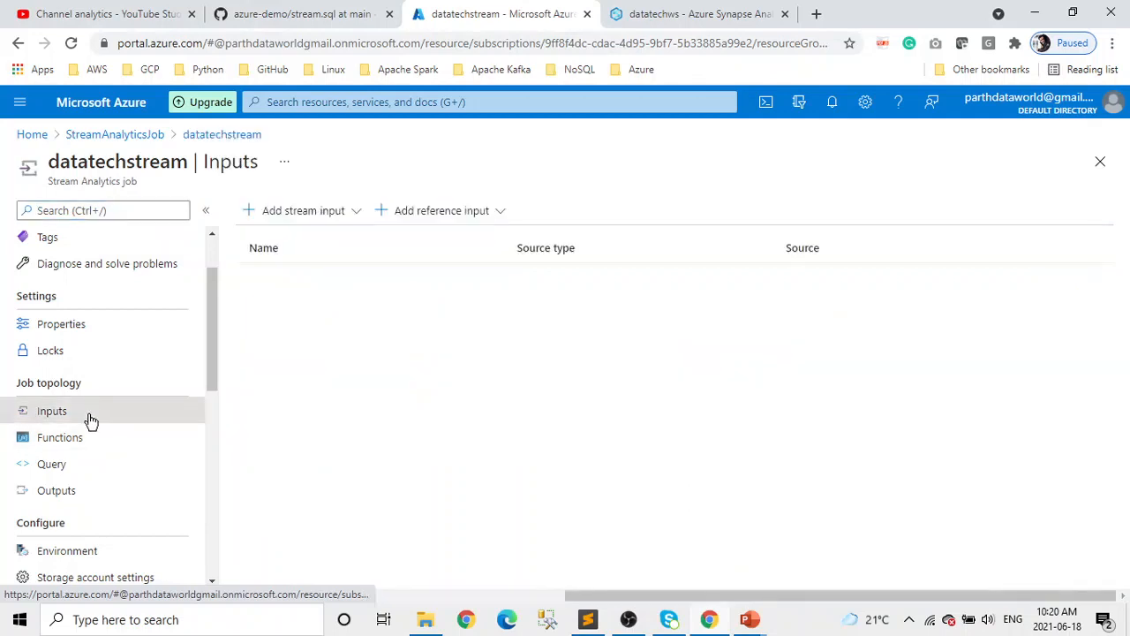
- Start a new Event Hub stream input with the alias myevent for the datatechstream job
left_click(351, 219)
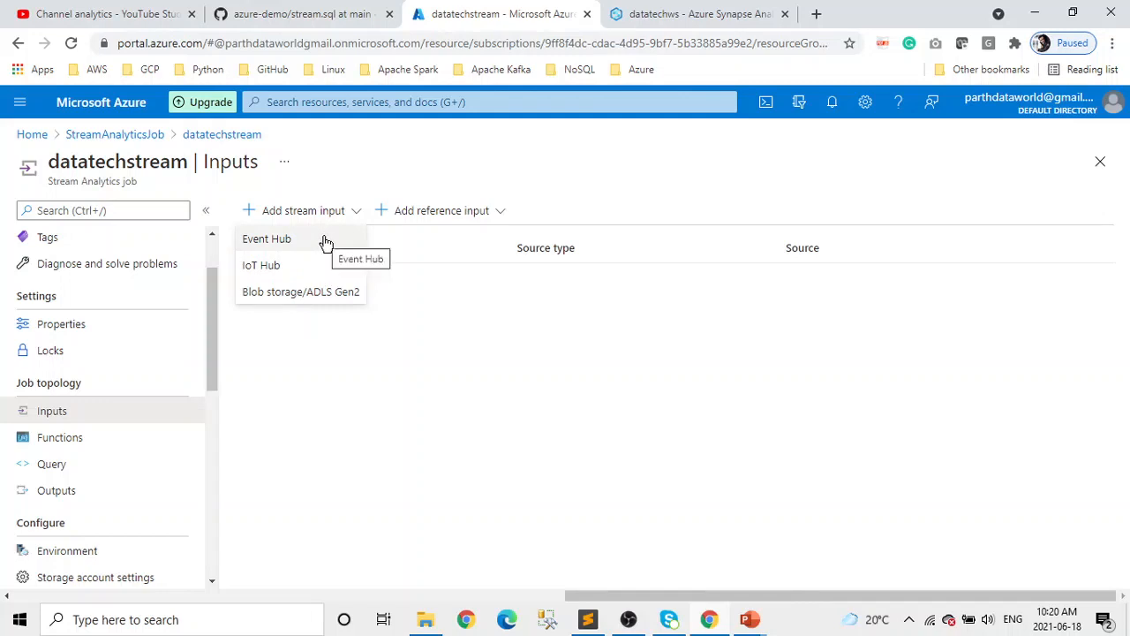
left_click(325, 242)
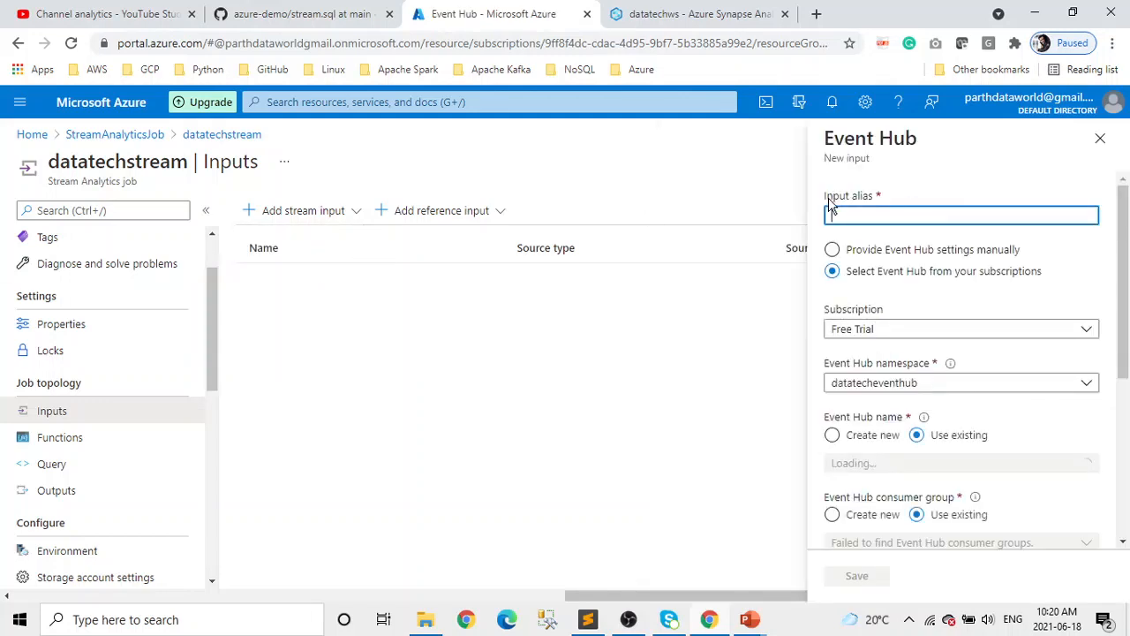
type("myevent")
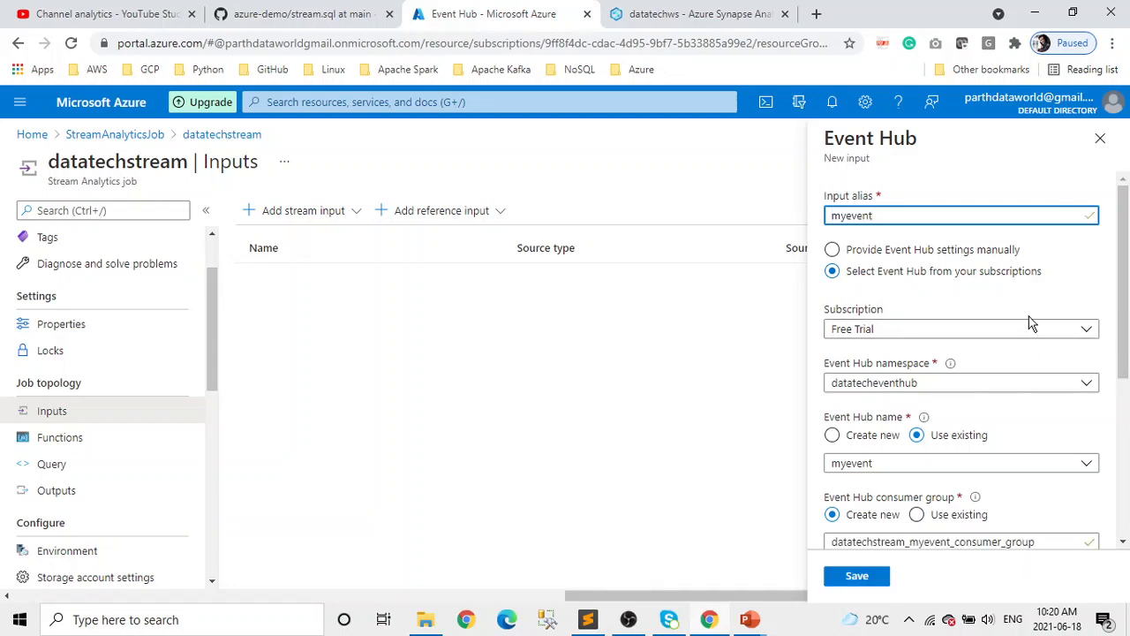
scroll(1029, 325, "down", 2)
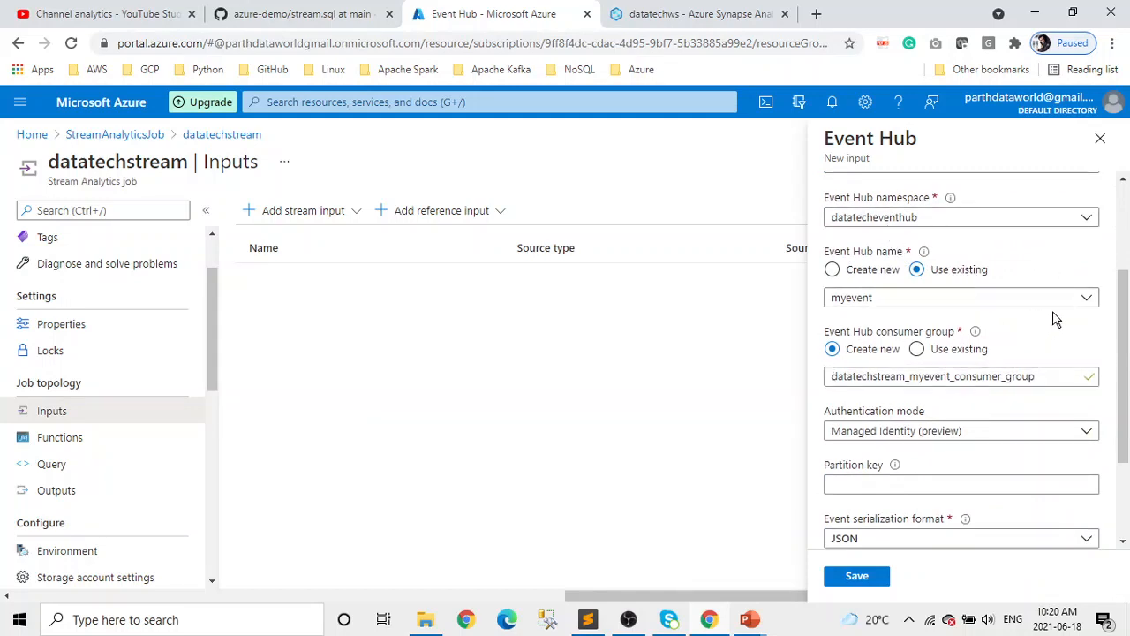
scroll(1054, 318, "down", 1)
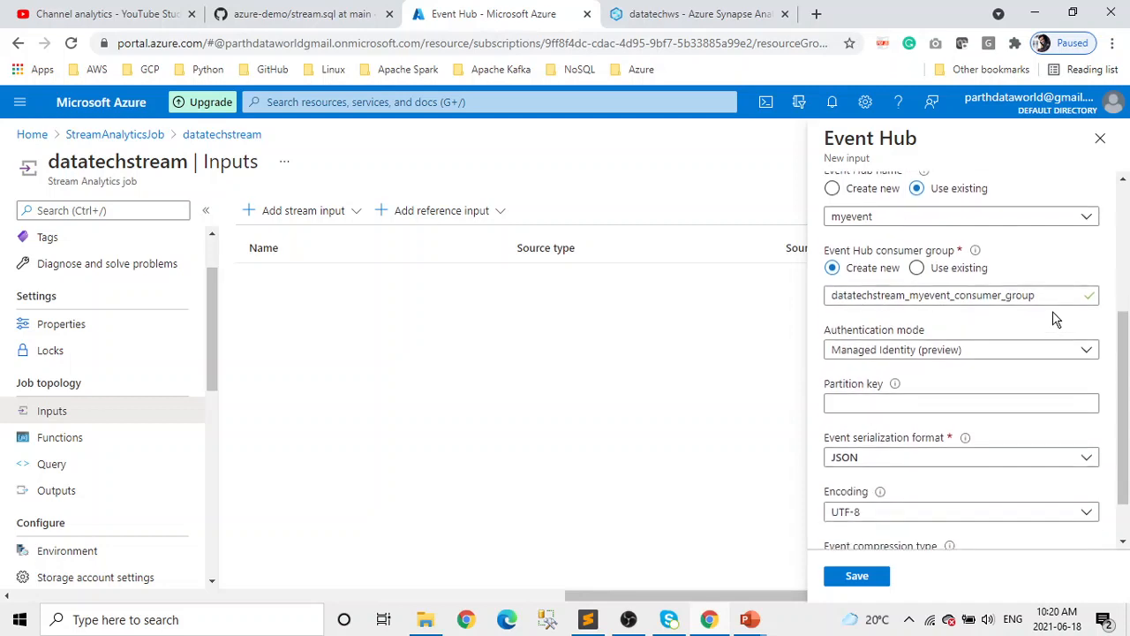
- Set the input's authentication mode to Connection string and use the existing Event Hub policy mypolicy
left_click(1087, 359)
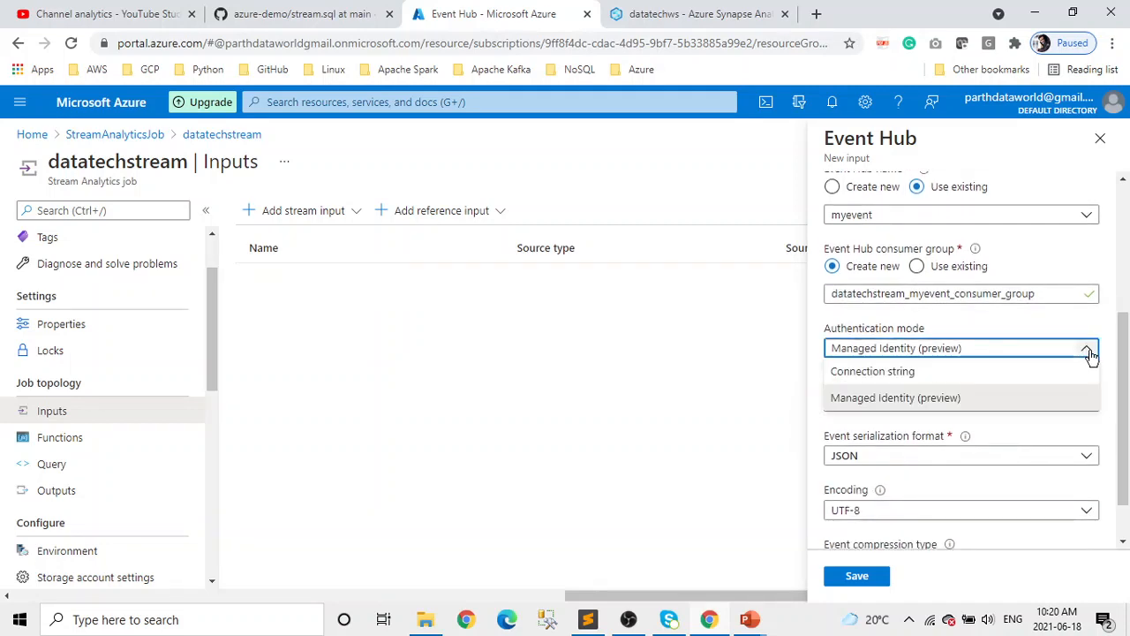
left_click(986, 372)
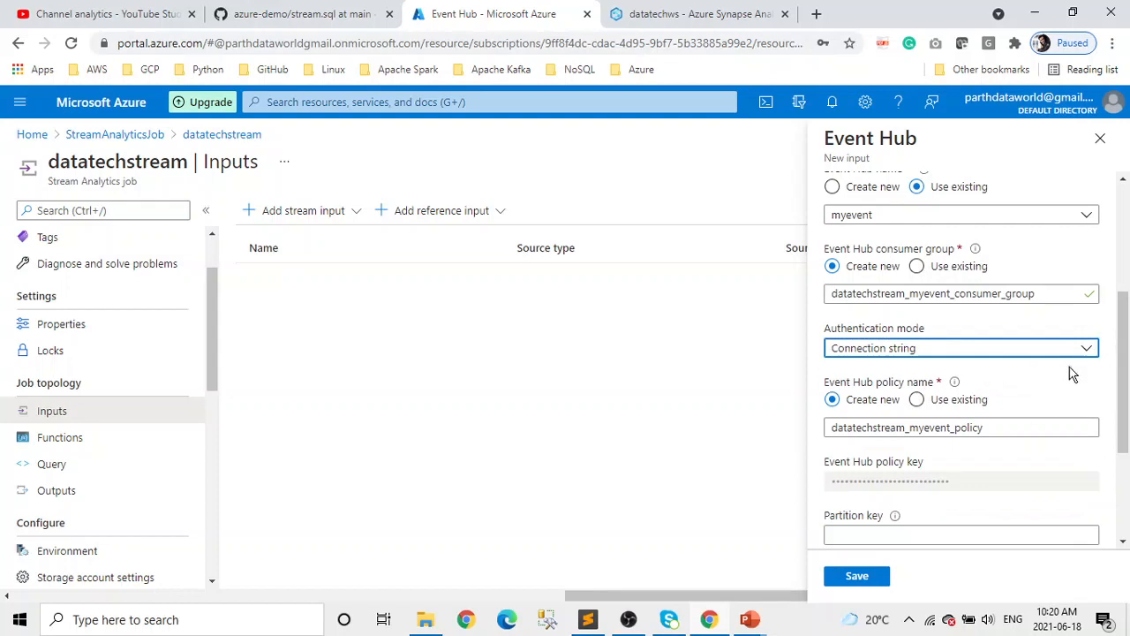
scroll(1068, 371, "down", 2)
scroll(1062, 362, "up", 1)
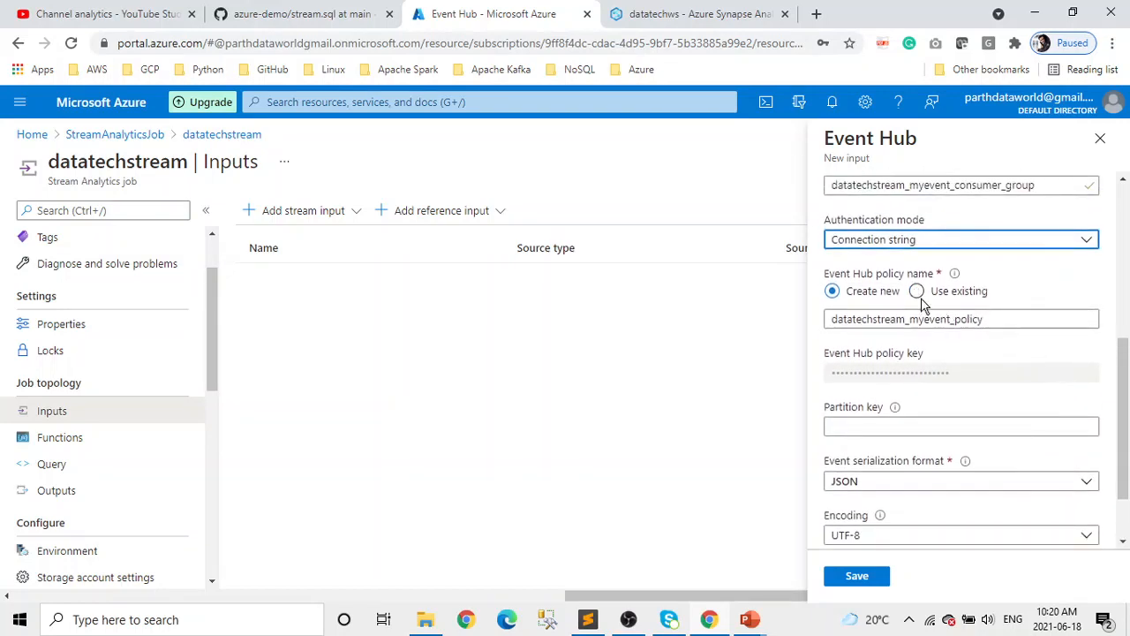
left_click(918, 291)
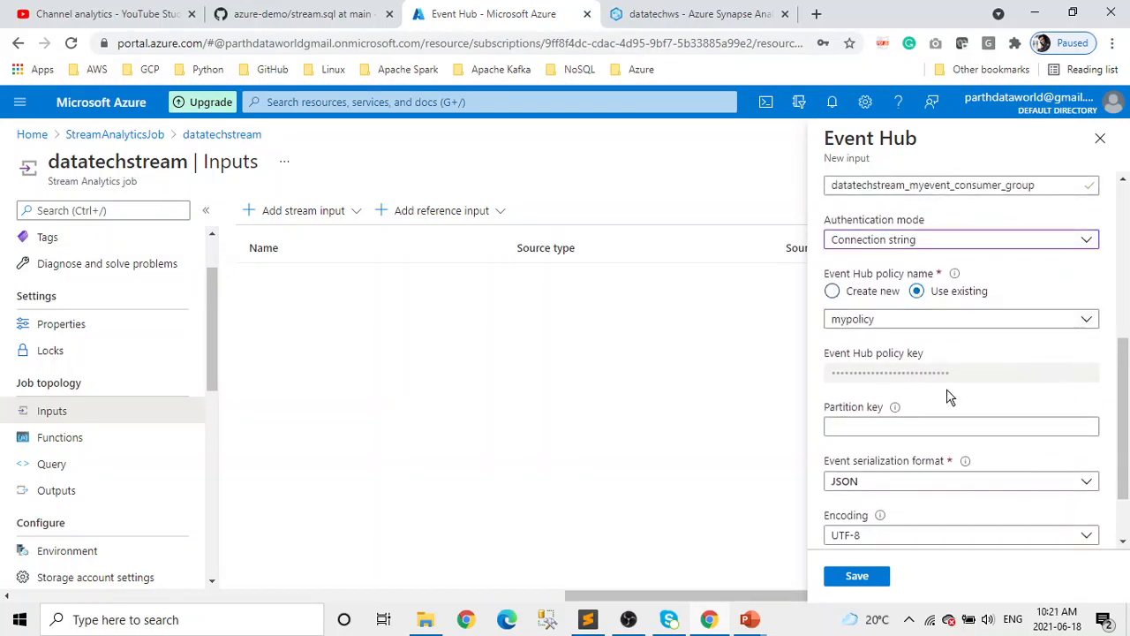
- Review the Event Hub input's settings, save the input and reload the job's inputs list
scroll(989, 403, "down", 2)
scroll(993, 415, "up", 4)
scroll(1000, 421, "up", 2)
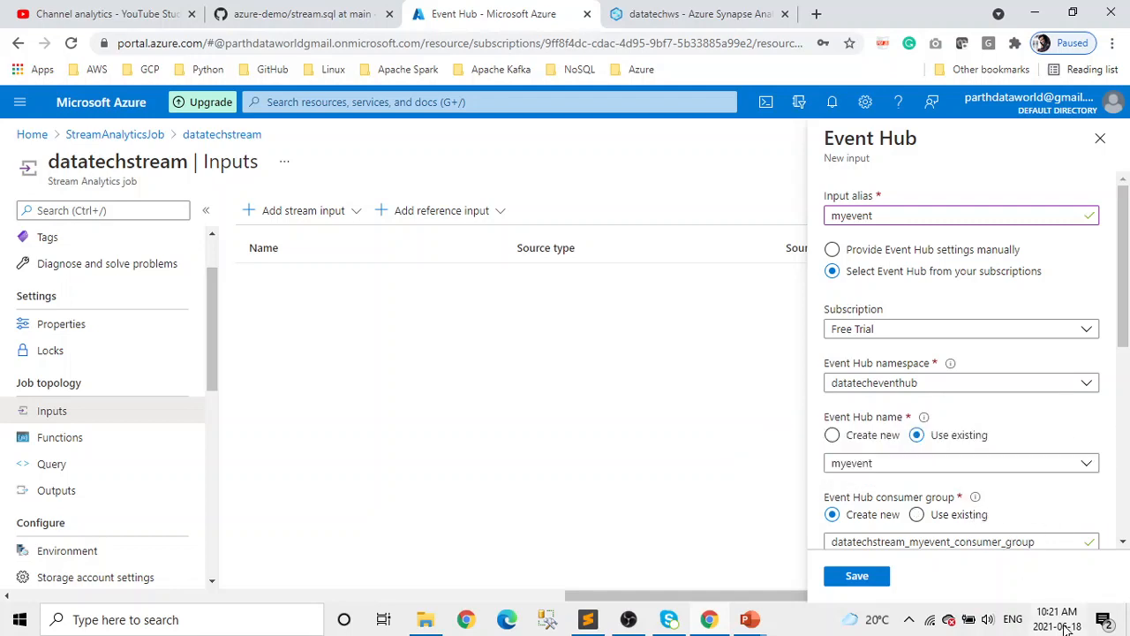
scroll(1024, 501, "down", 5)
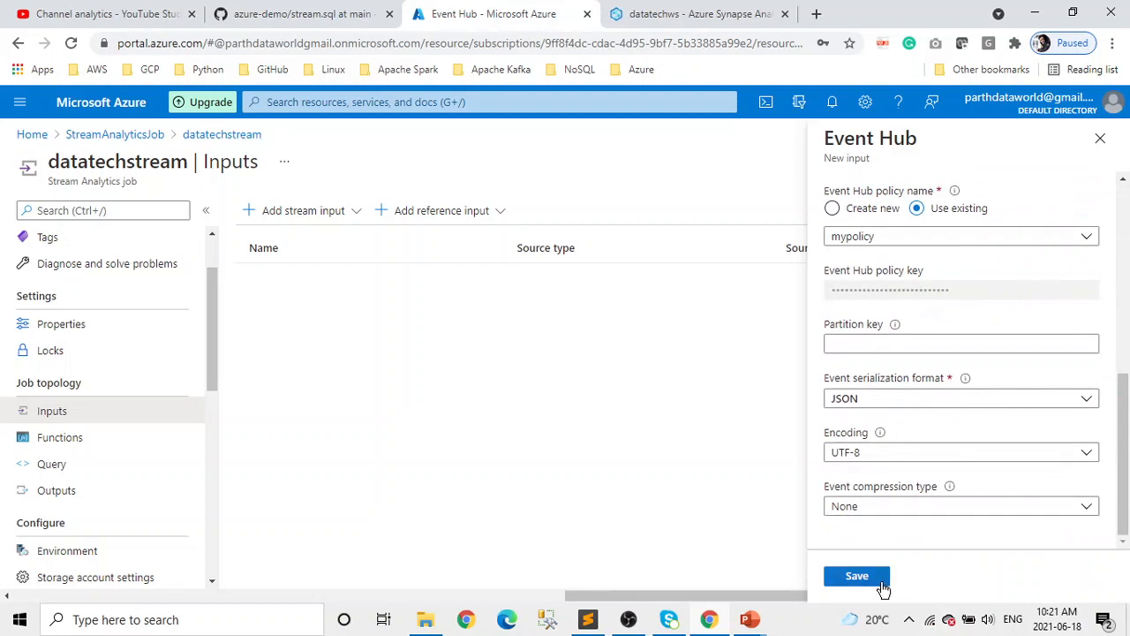
left_click(857, 576)
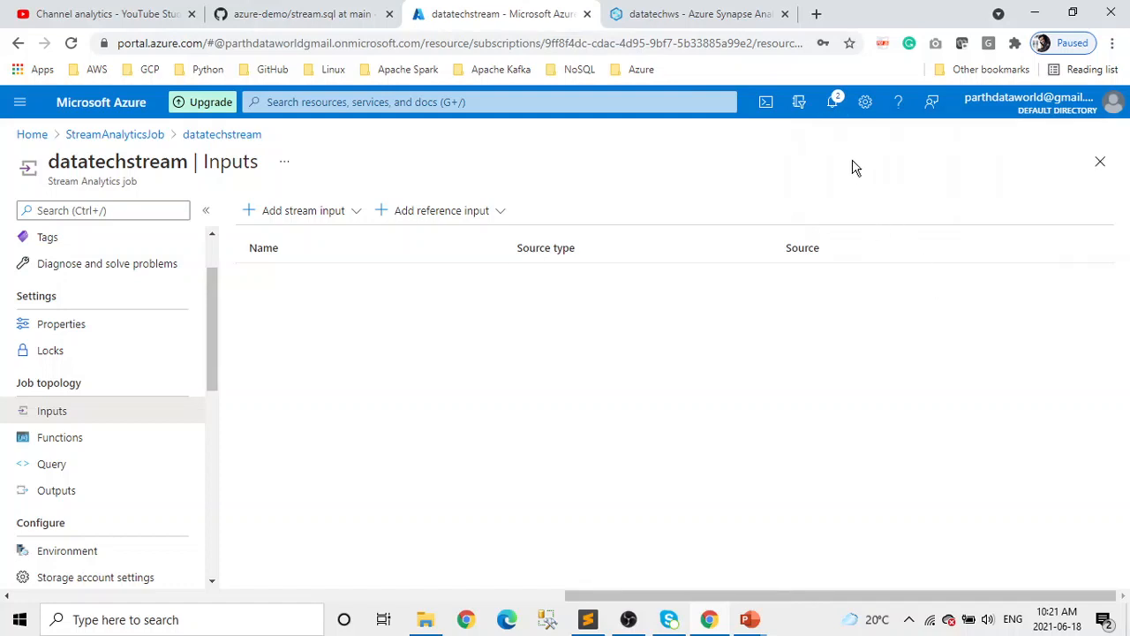
left_click(72, 43)
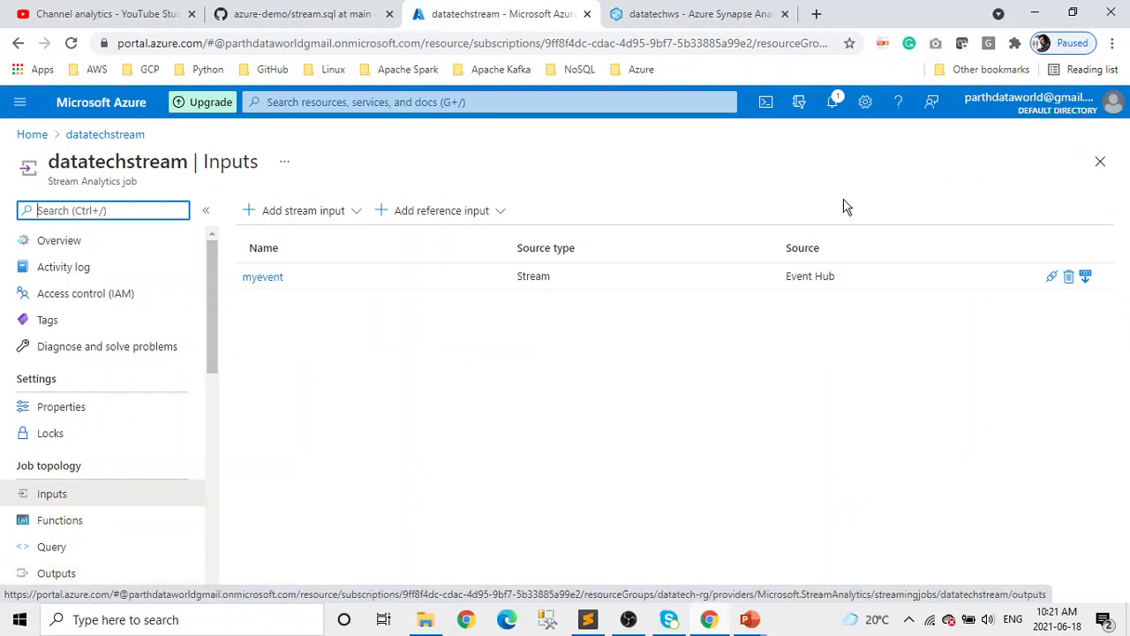
- Switch to the datatechws Synapse workspace and create a new-table SQL script for the datatechSQL database's tables
left_click(751, 22)
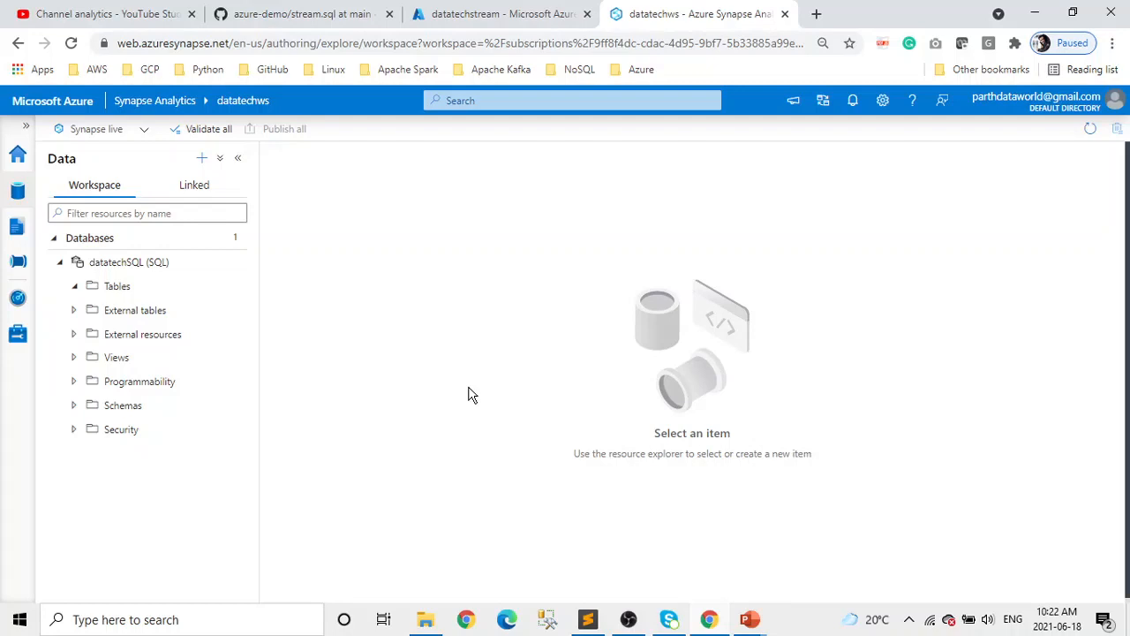
left_click(235, 287)
mouse_move(253, 311)
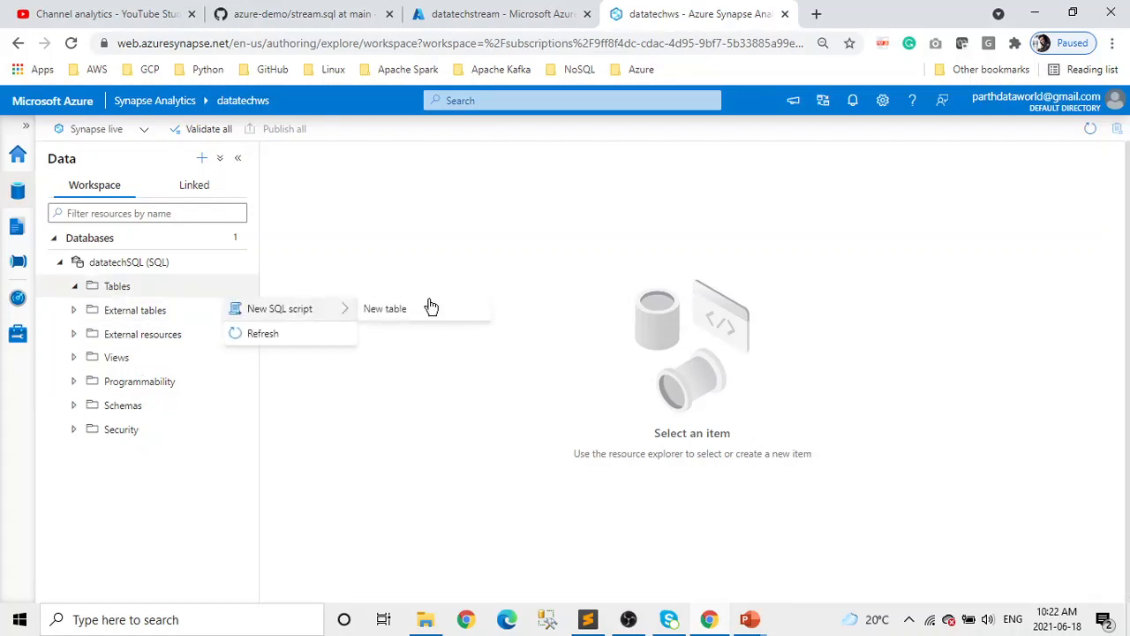
left_click(391, 314)
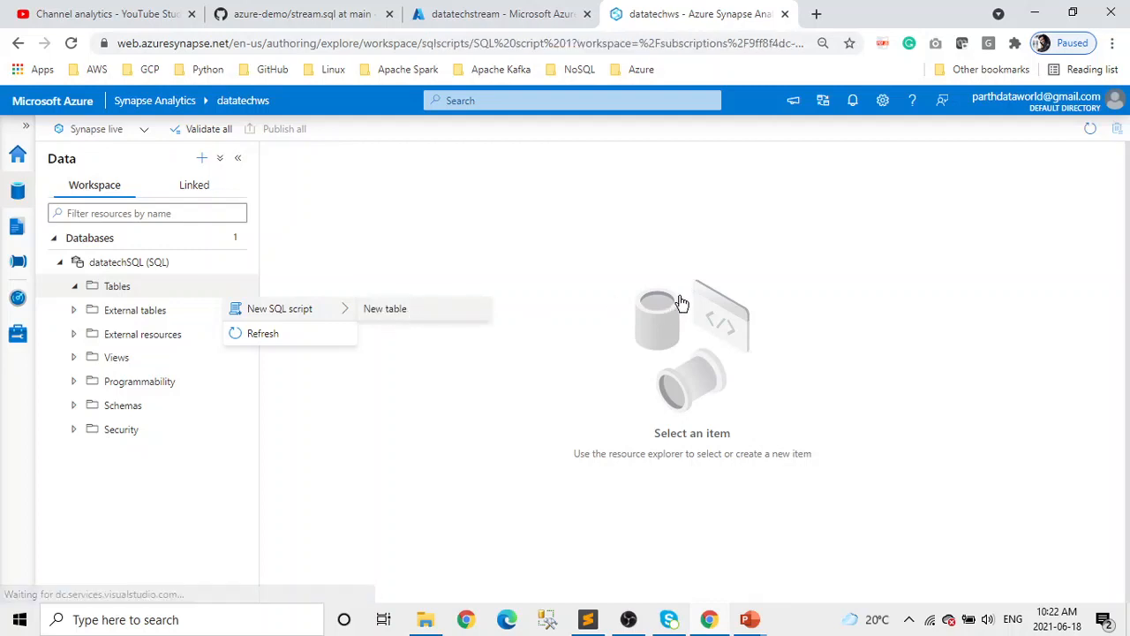
- Switch to GitHub and open ddl.sql from the azure-stream-analytics folder of the azure-demo repository
left_click(590, 622)
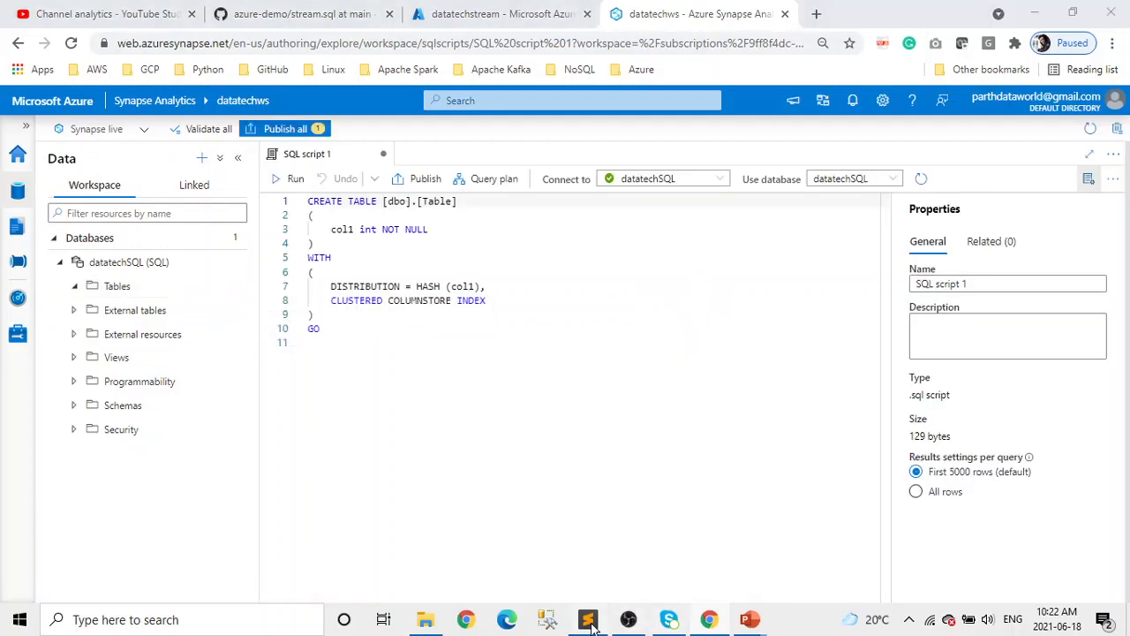
left_click(592, 625)
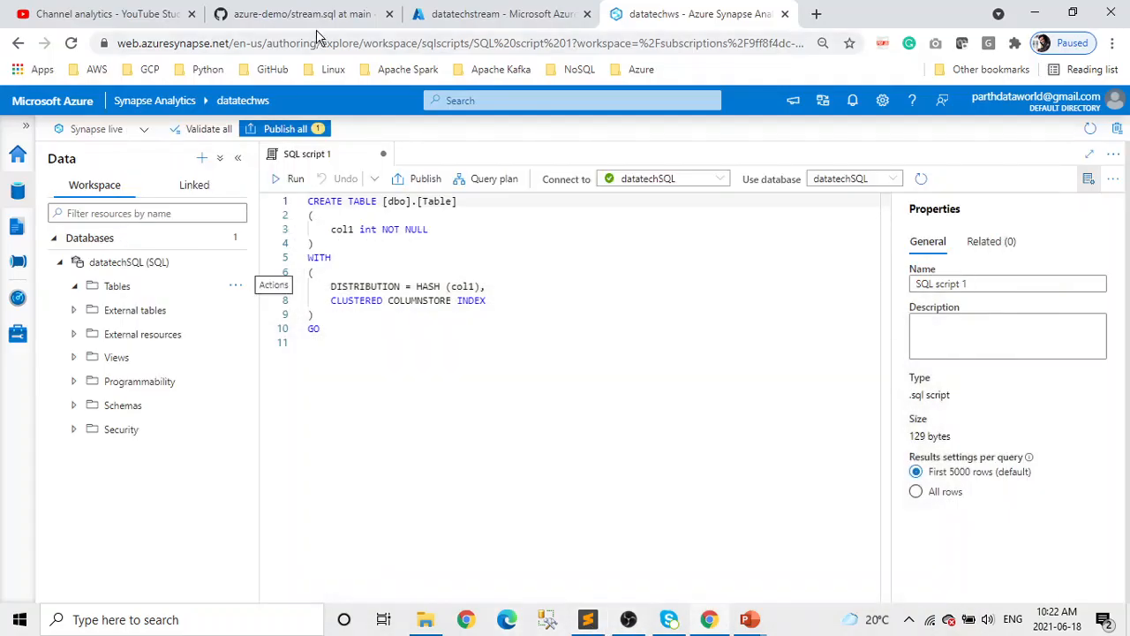
left_click(287, 17)
left_click(338, 189)
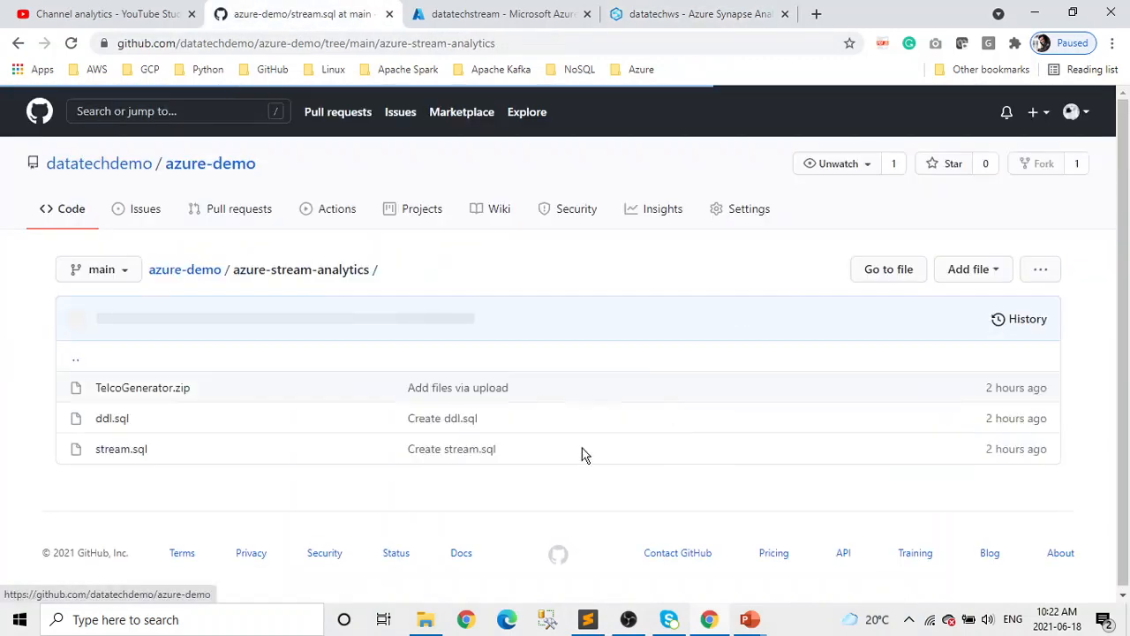
left_click(113, 418)
scroll(423, 468, "down", 1)
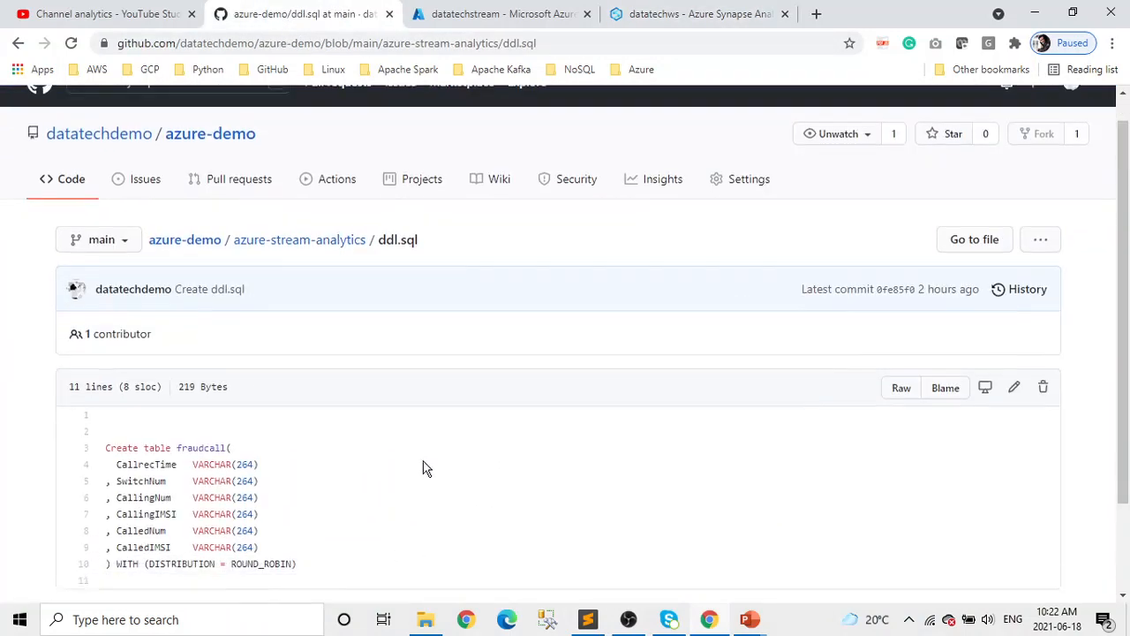
- Copy the whole Create table fraudcall statement, including its ROUND_ROBIN distribution clause, from ddl.sql
scroll(423, 468, "down", 2)
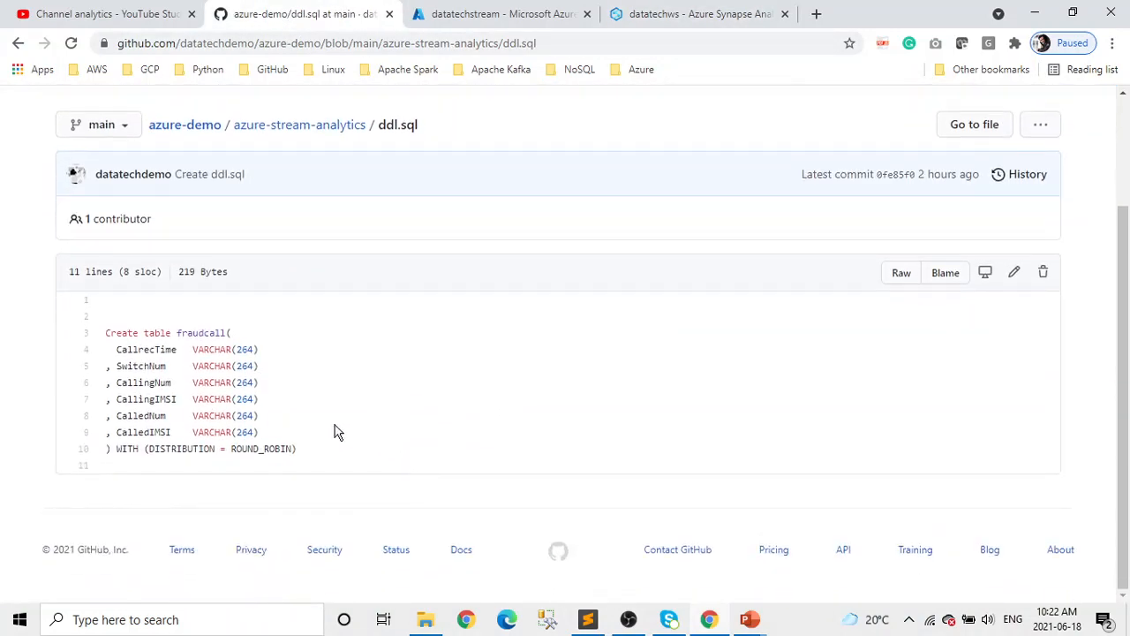
right_click(124, 339)
left_click(157, 350)
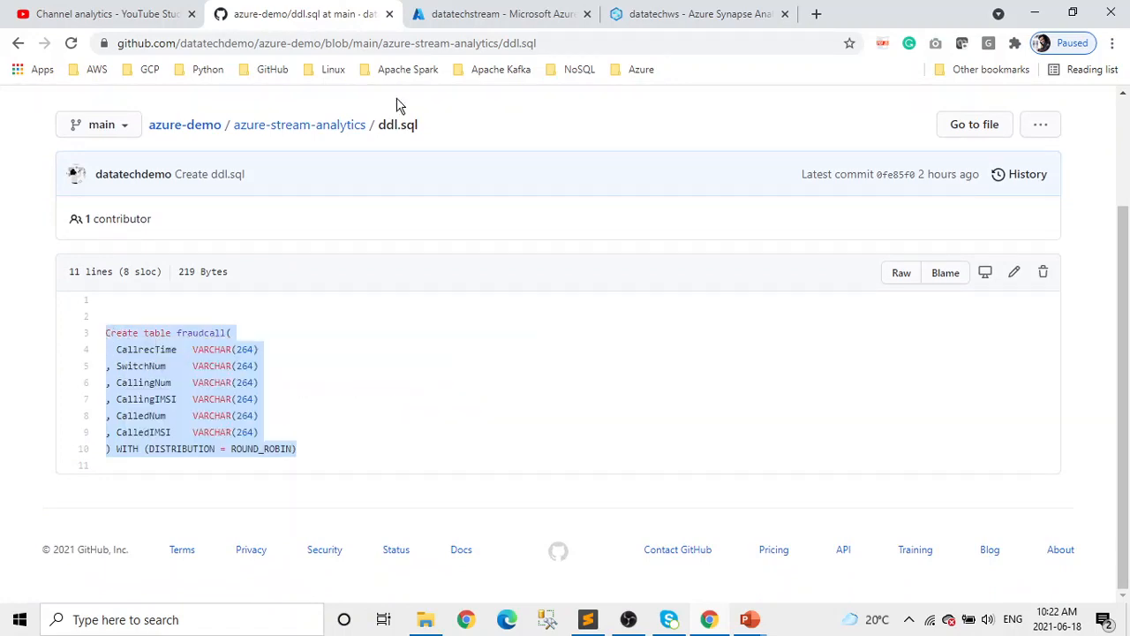
- Switch to the datatechws Synapse workspace, replace the template script with the copied Create table fraudcall statement and run it
left_click(558, 15)
left_click(726, 24)
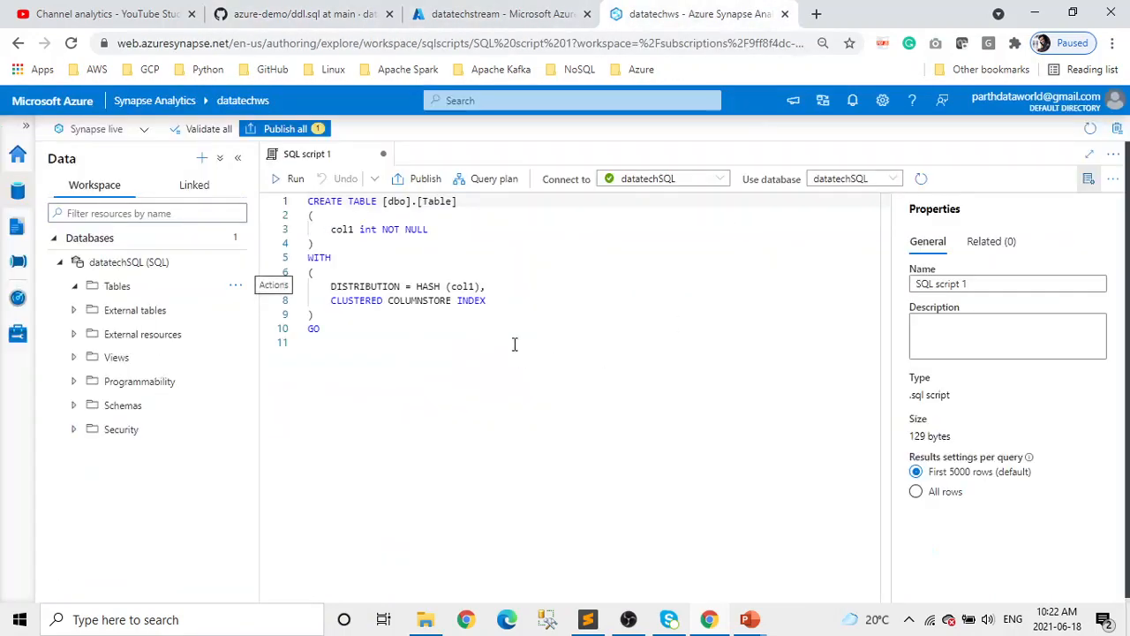
key("ctrl+a")
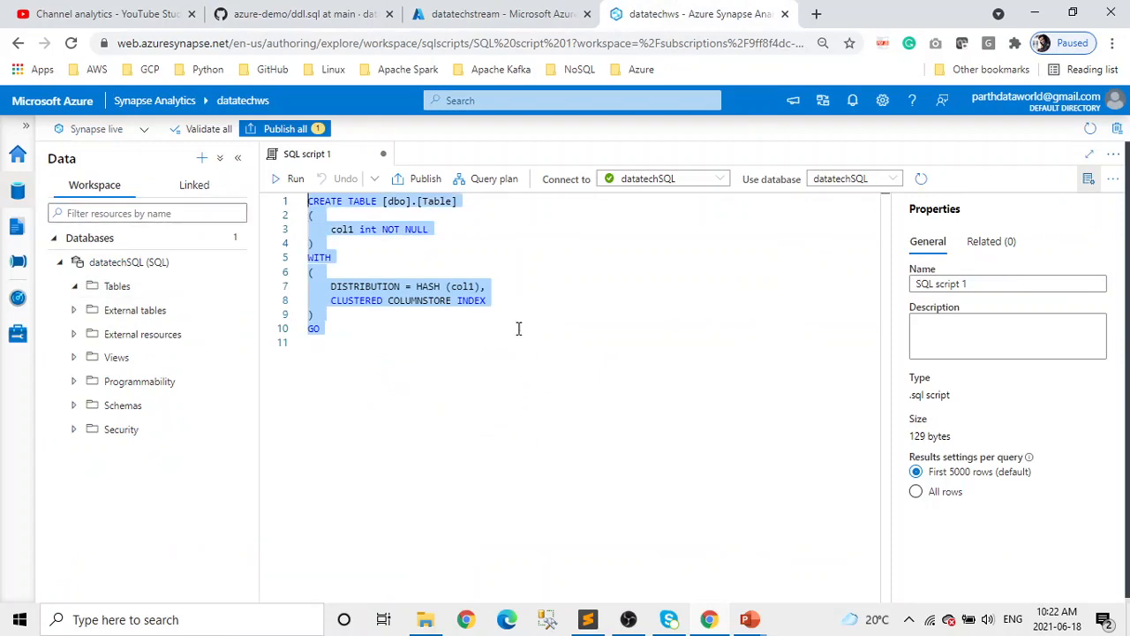
key("Delete")
type("Create table fraudcall(   CallrecTime   VARCHAR(264) , SwitchNum VARCHAR(264) , CallingNum    VARCHAR(264) , CallingIMSI   VARCHAR(264) , CalledNum VARCHAR(264) , CalledIMSI    VARCHAR(264) ) WITH (DISTRIBUTION = ROUND_ROBIN)")
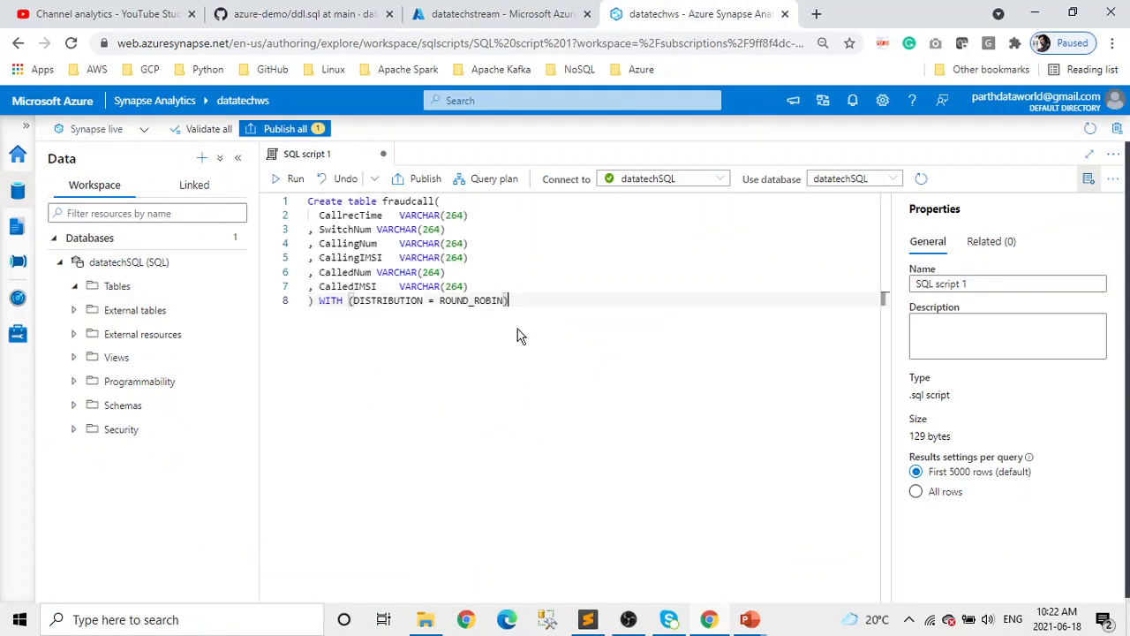
left_click(294, 179)
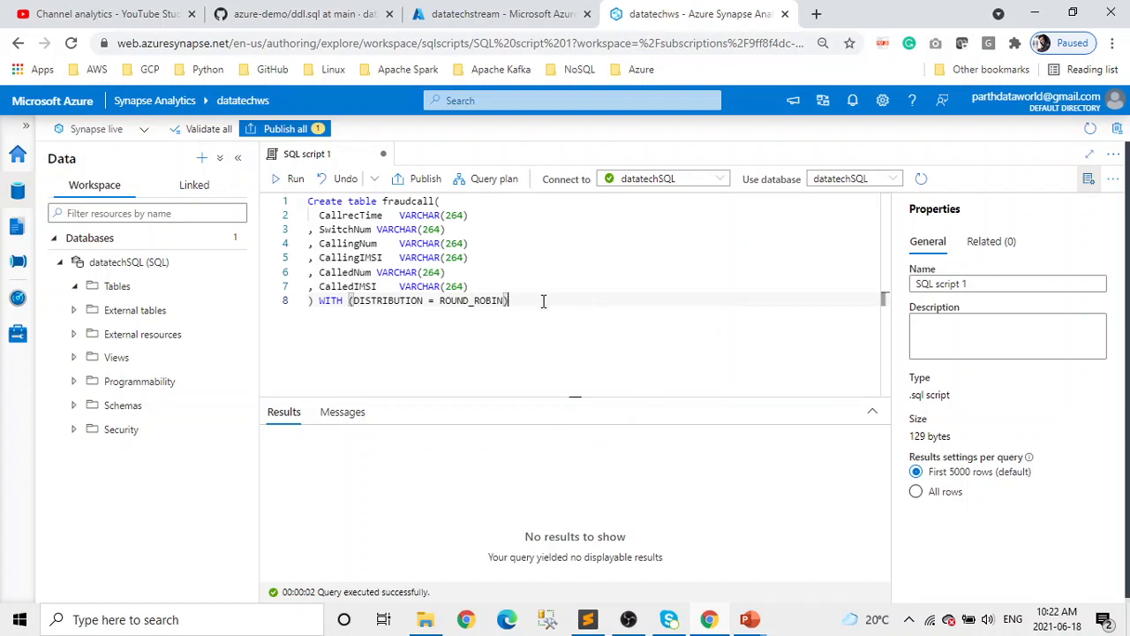
- Refresh the Tables folder of the datatechSQL database and expand it to list its tables
left_click_drag(543, 301, 295, 202)
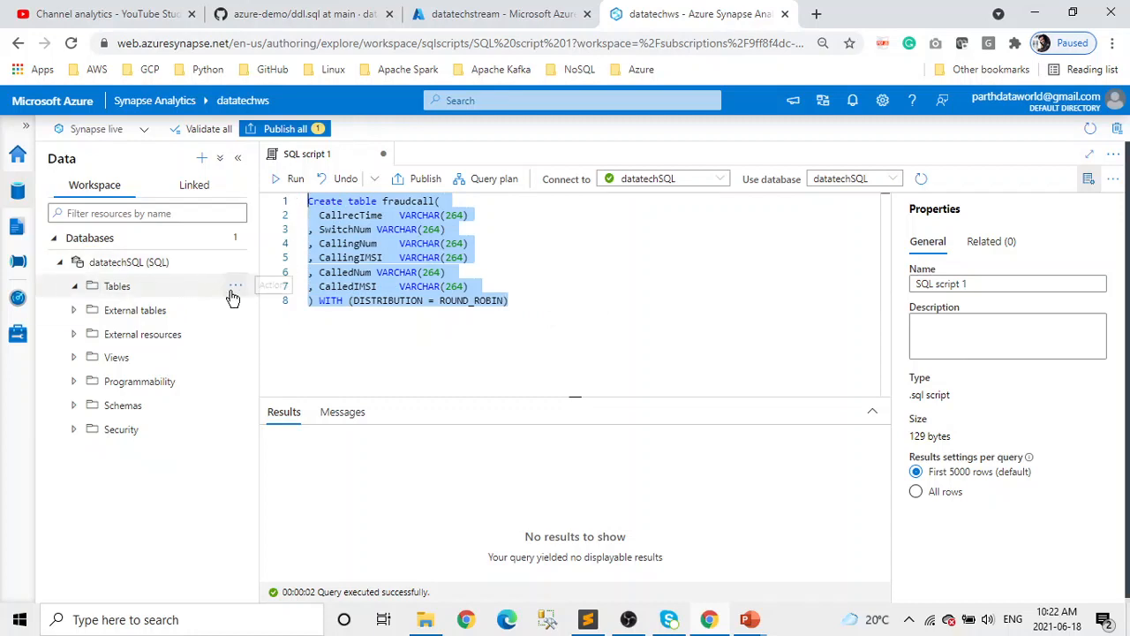
left_click(234, 286)
left_click(265, 333)
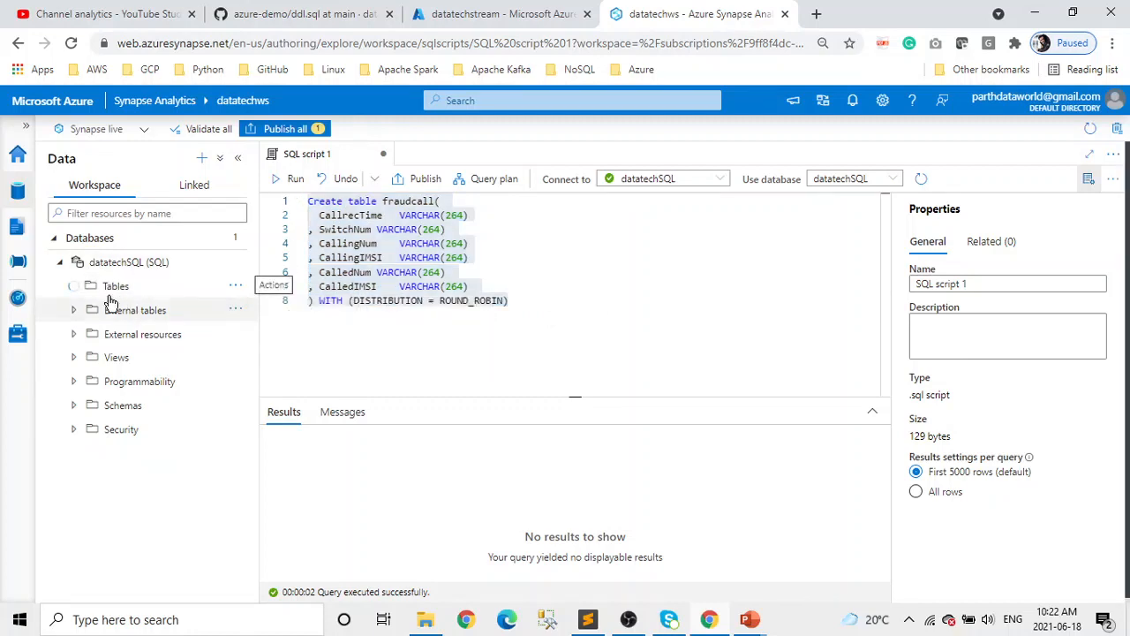
left_click(73, 287)
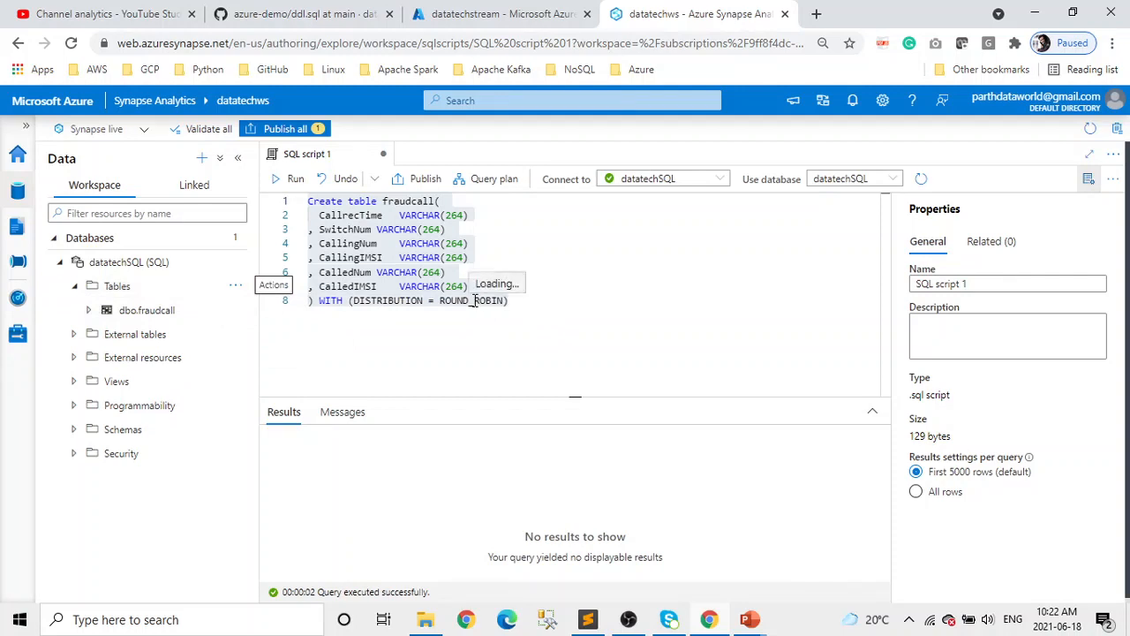
- Replace the script's create statement with select count(*) and cancel the prematurely started query run
left_click(520, 311)
left_click_drag(509, 301, 288, 202)
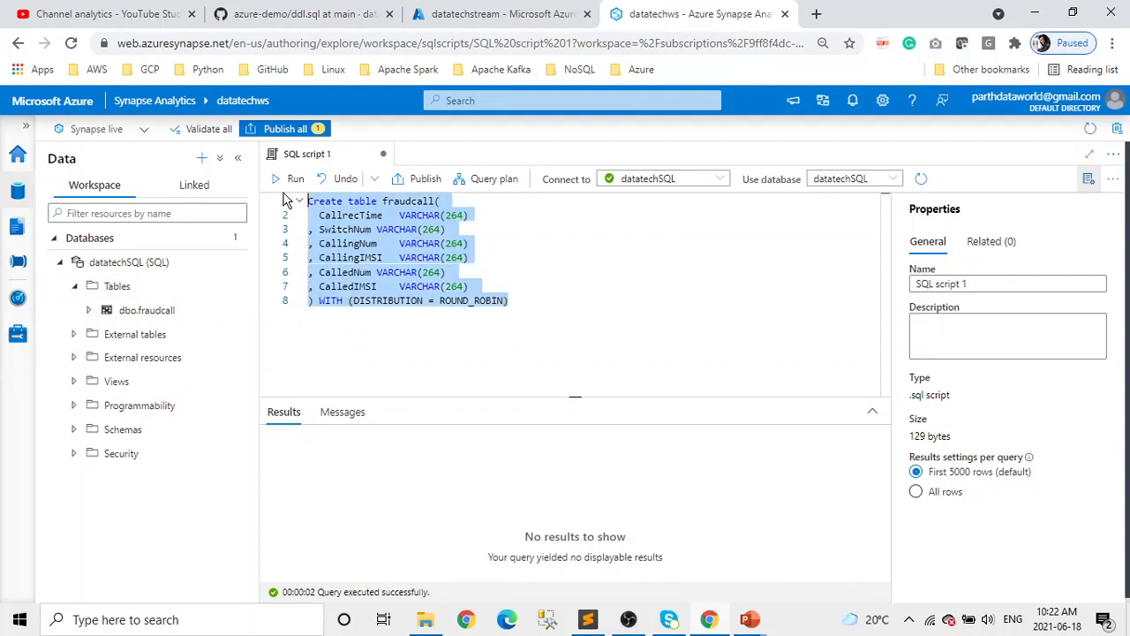
key("BackSpace")
type("sel")
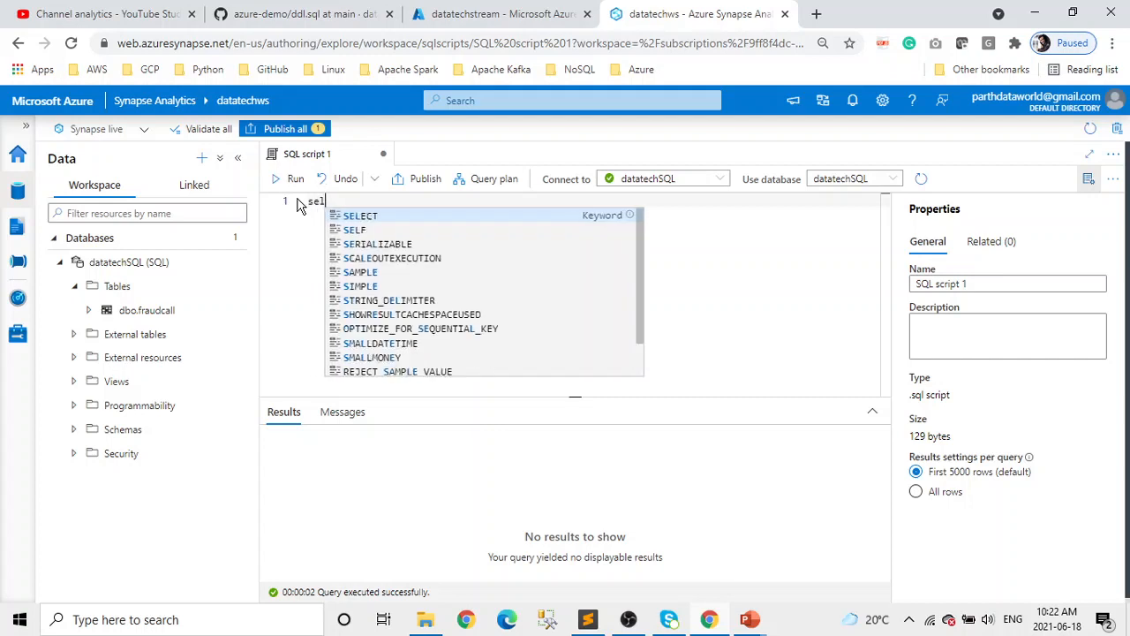
type("ect count")
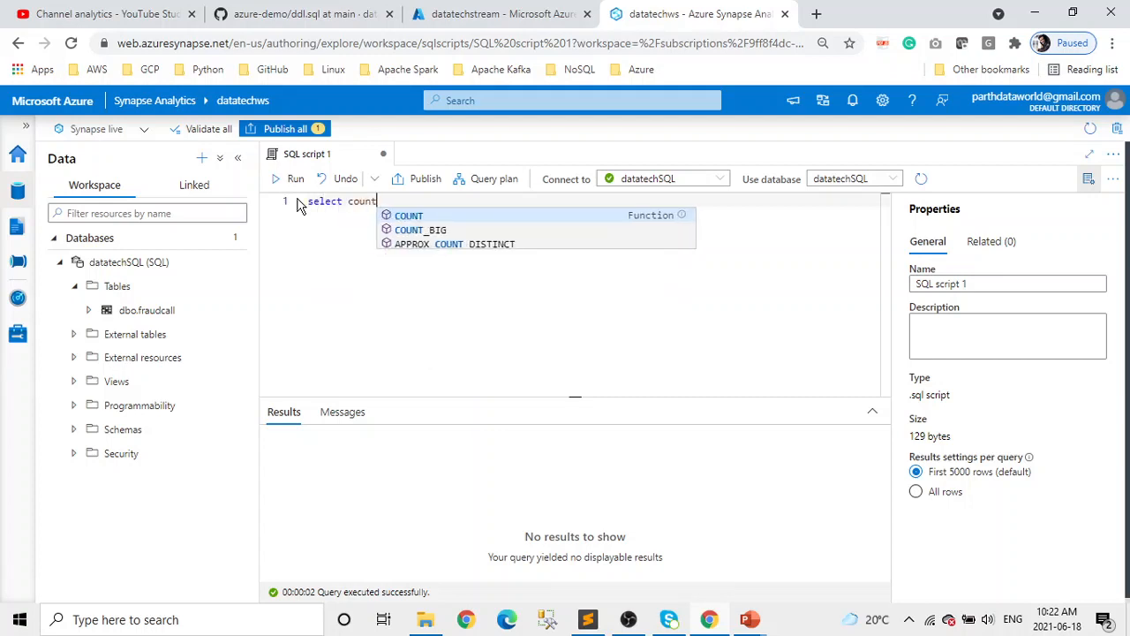
type("(*")
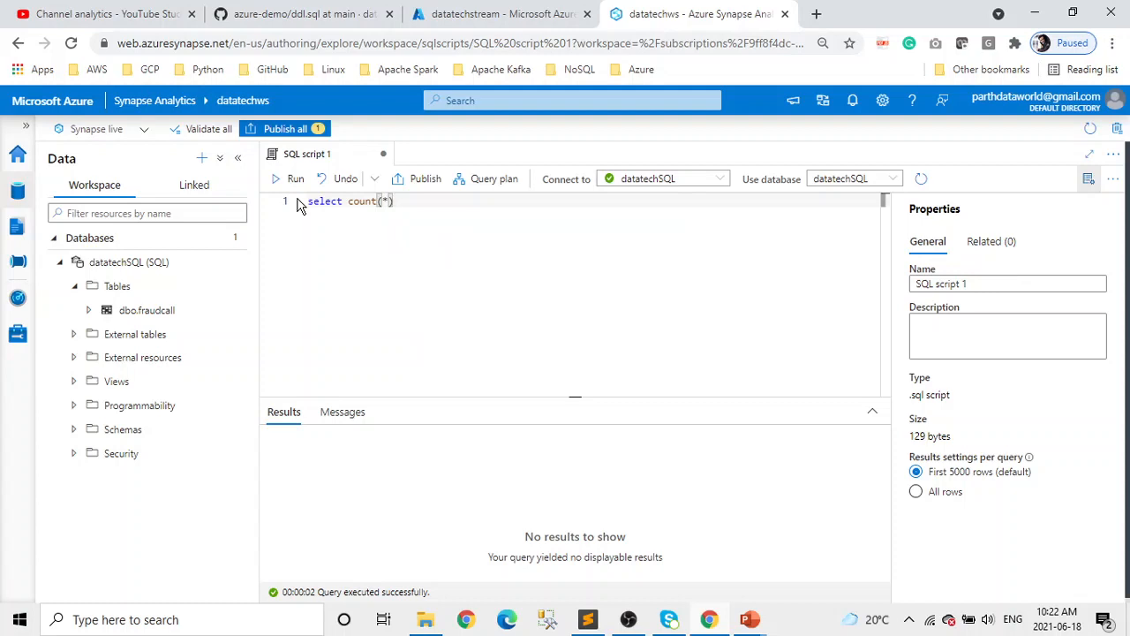
key("shift+Return")
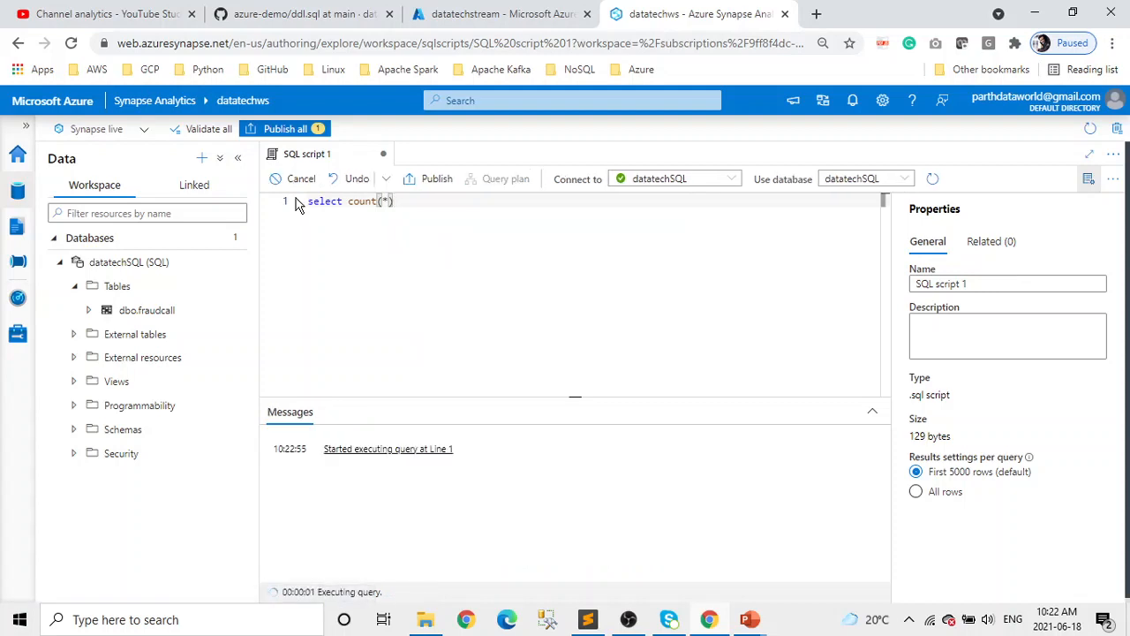
left_click(298, 179)
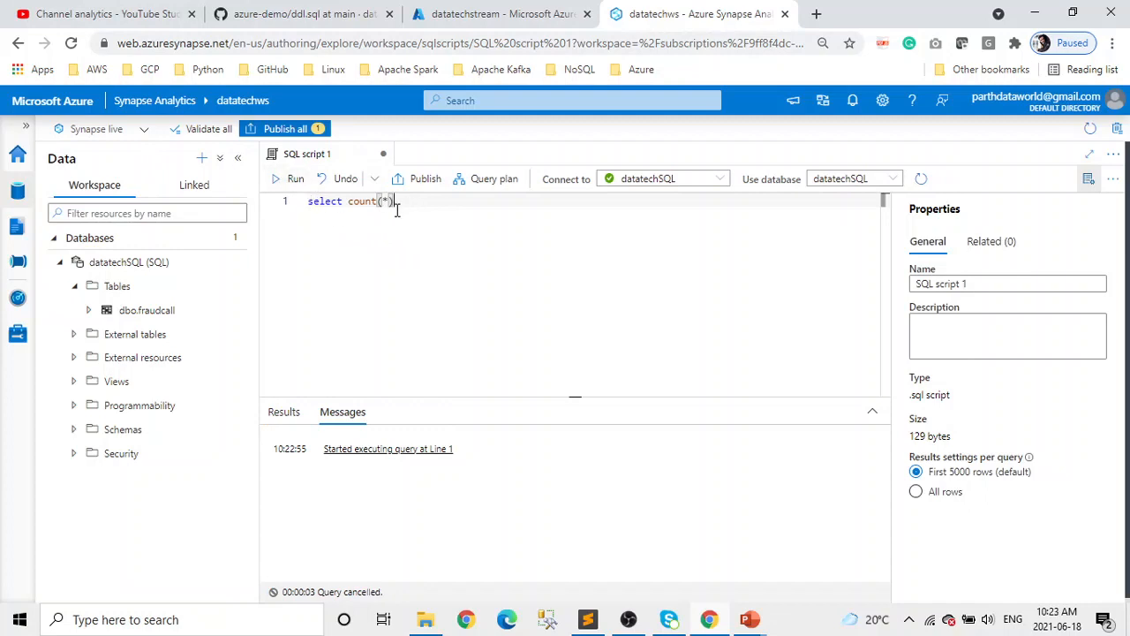
- Complete the count query with from dbo.fraudcall on a second line and run it
key("Return")
type("from")
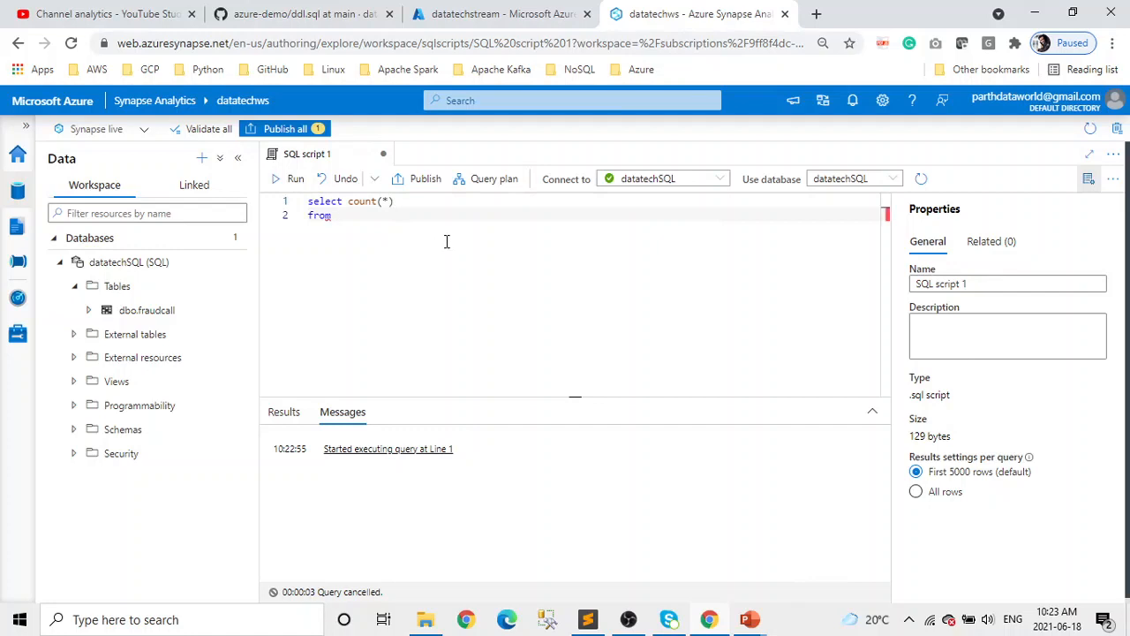
type(" dbo")
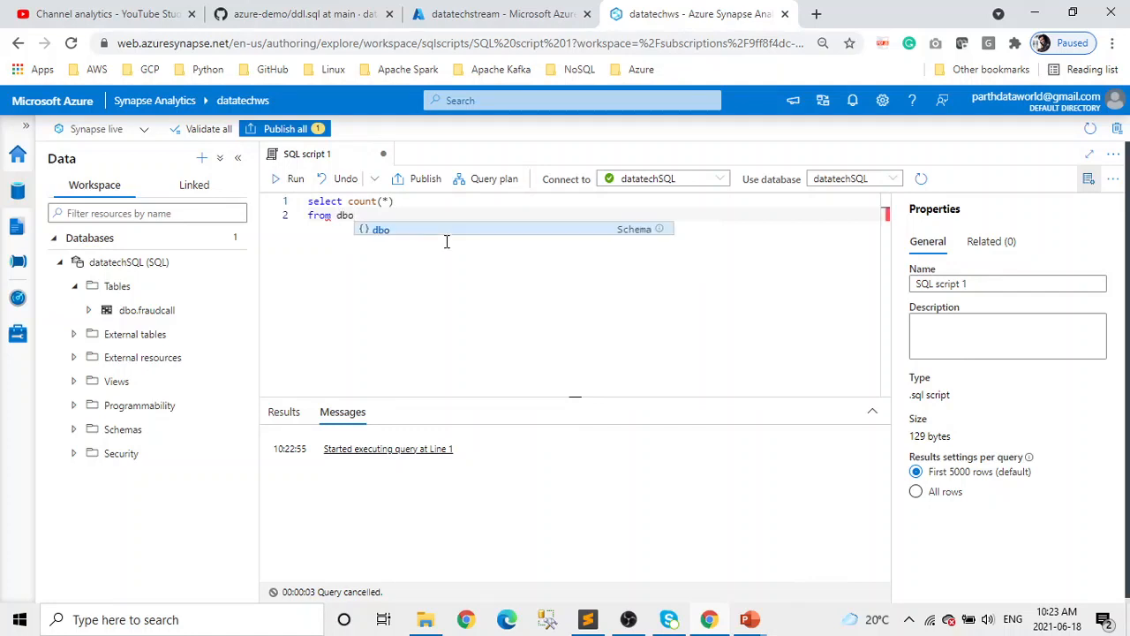
type(".fr")
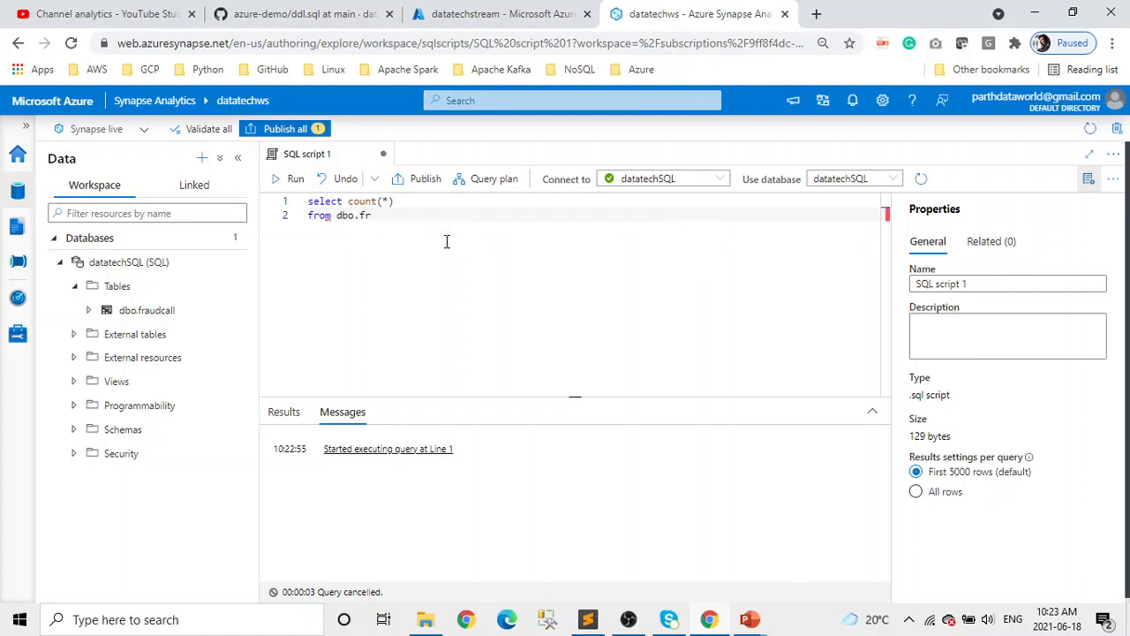
type("audcall")
left_click_drag(415, 228, 308, 201)
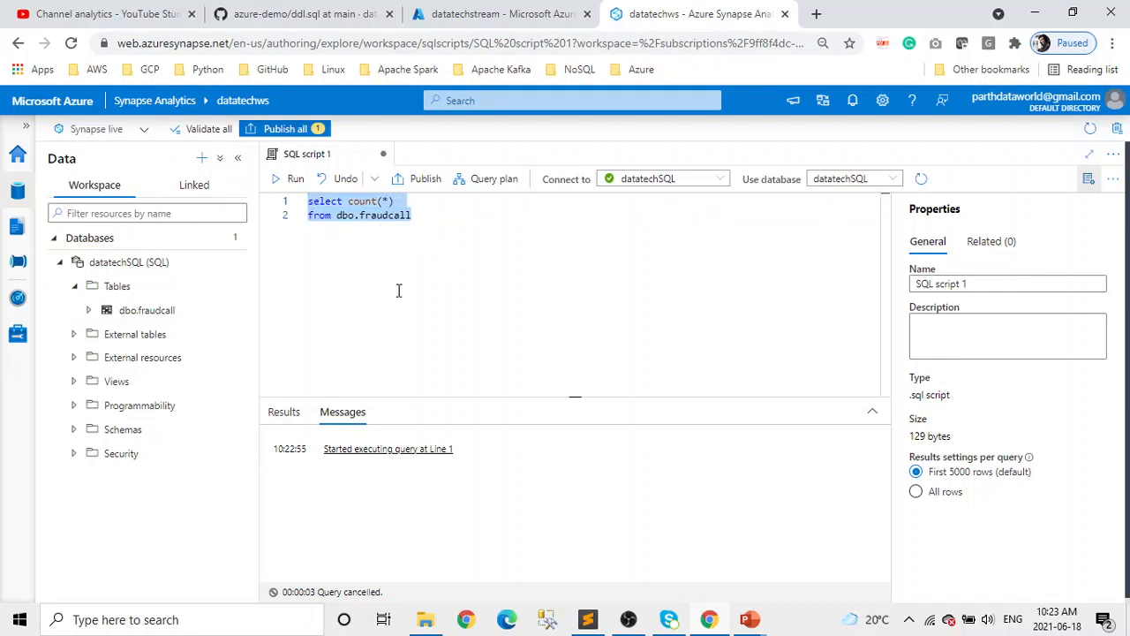
left_click(290, 179)
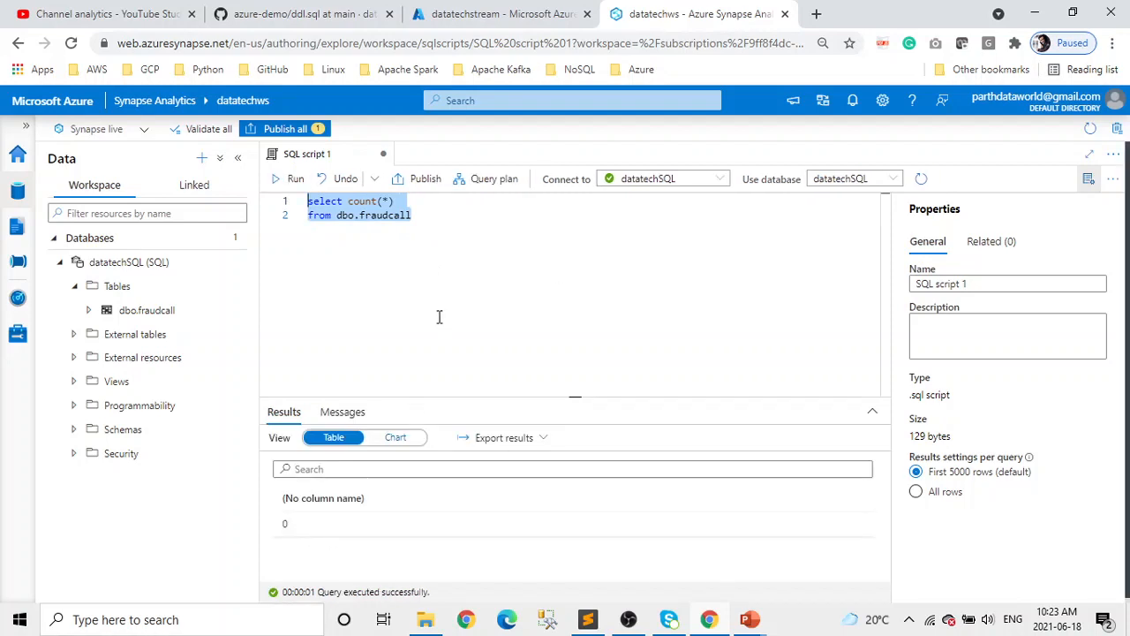
- Switch to the datatechstream job in the Azure portal and start a new Azure Synapse Analytics output with the alias mysql
left_click(480, 18)
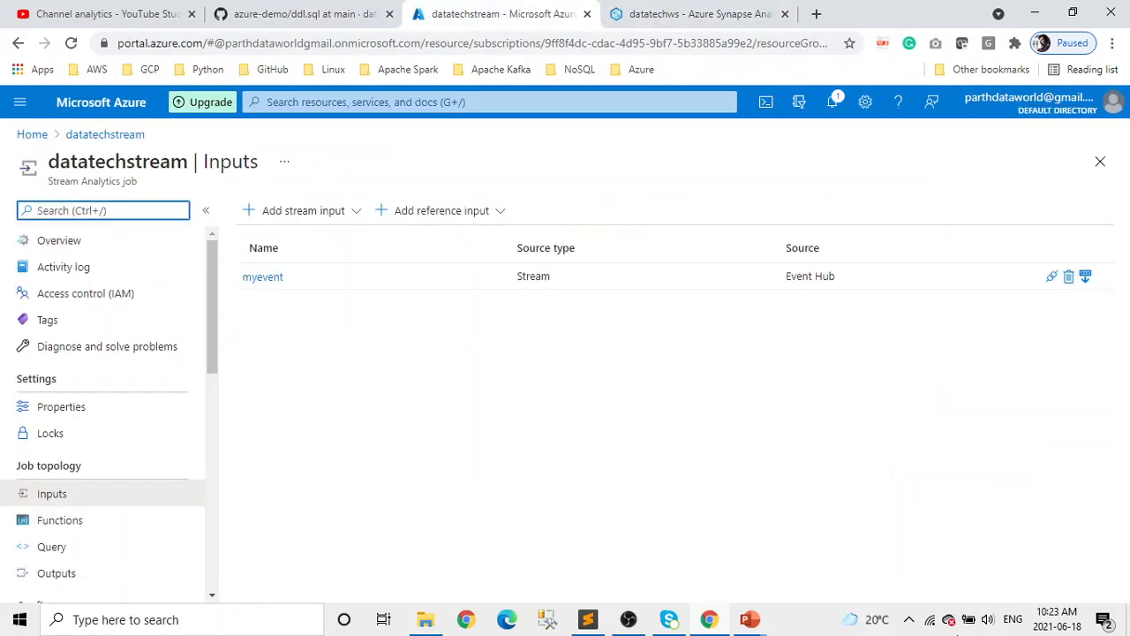
left_click(74, 581)
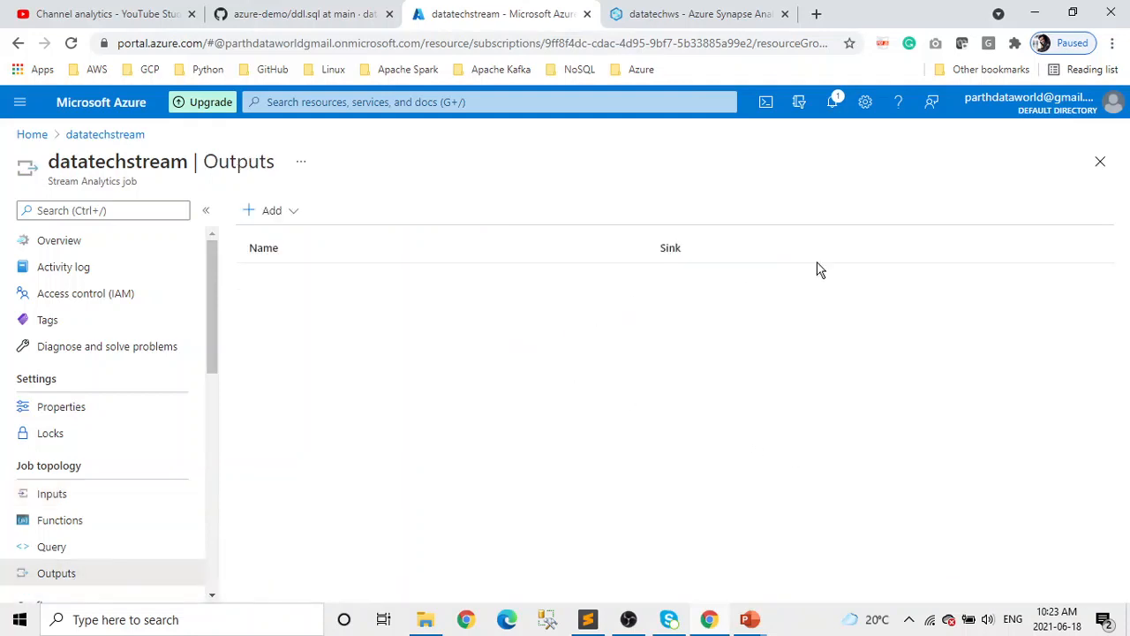
left_click(294, 217)
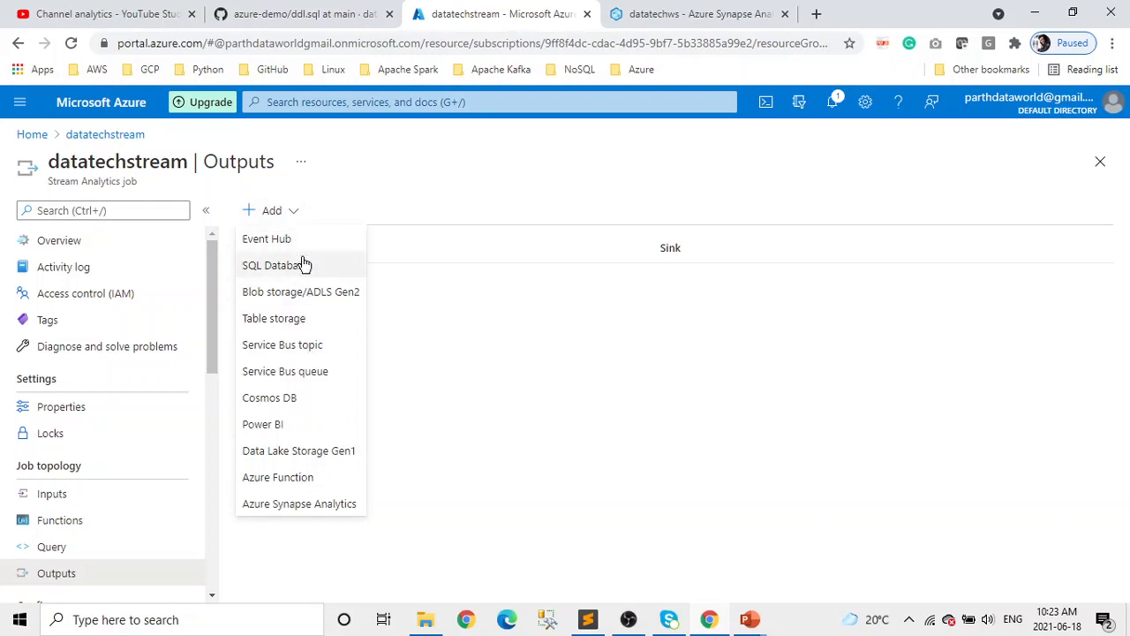
left_click(331, 505)
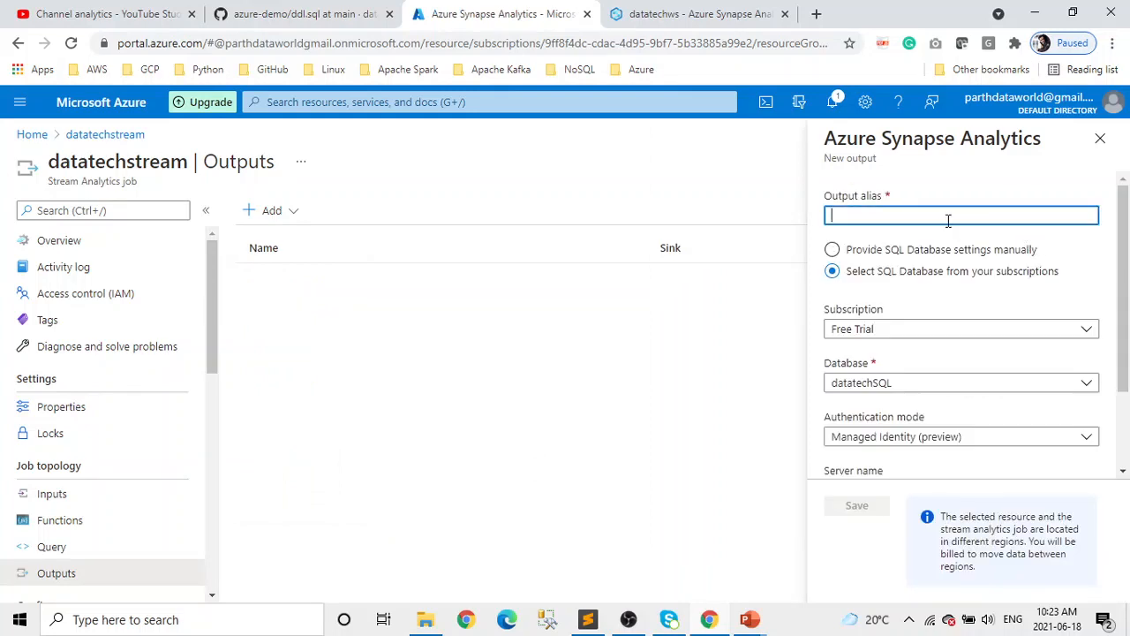
type("mysql")
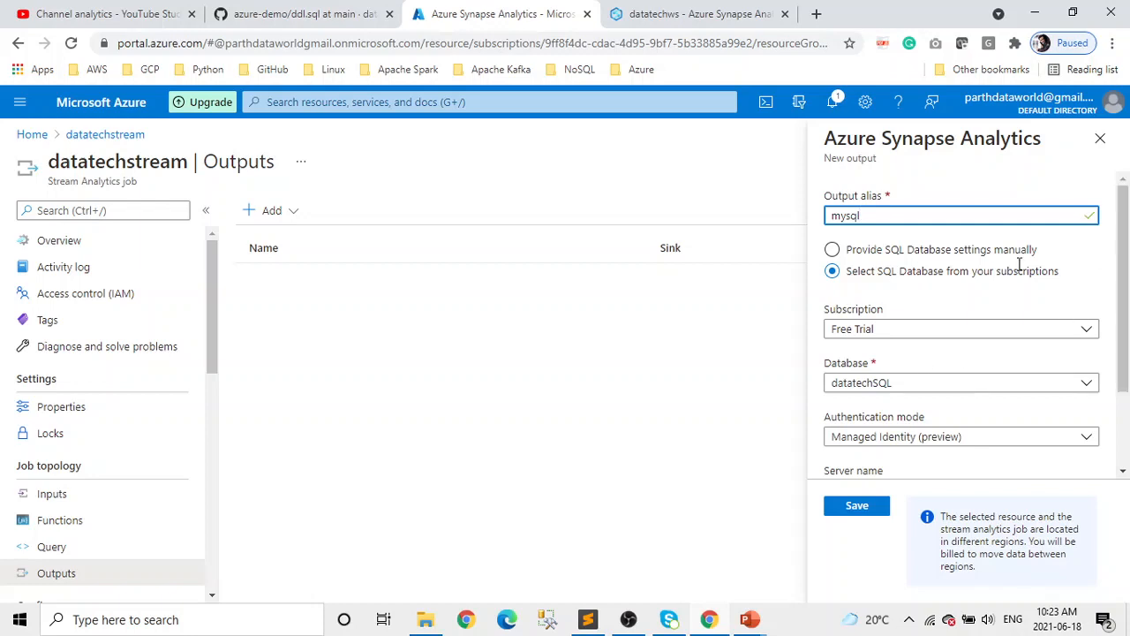
- Set the new Synapse output's authentication mode to Connection string
scroll(1073, 277, "down", 2)
left_click(1087, 327)
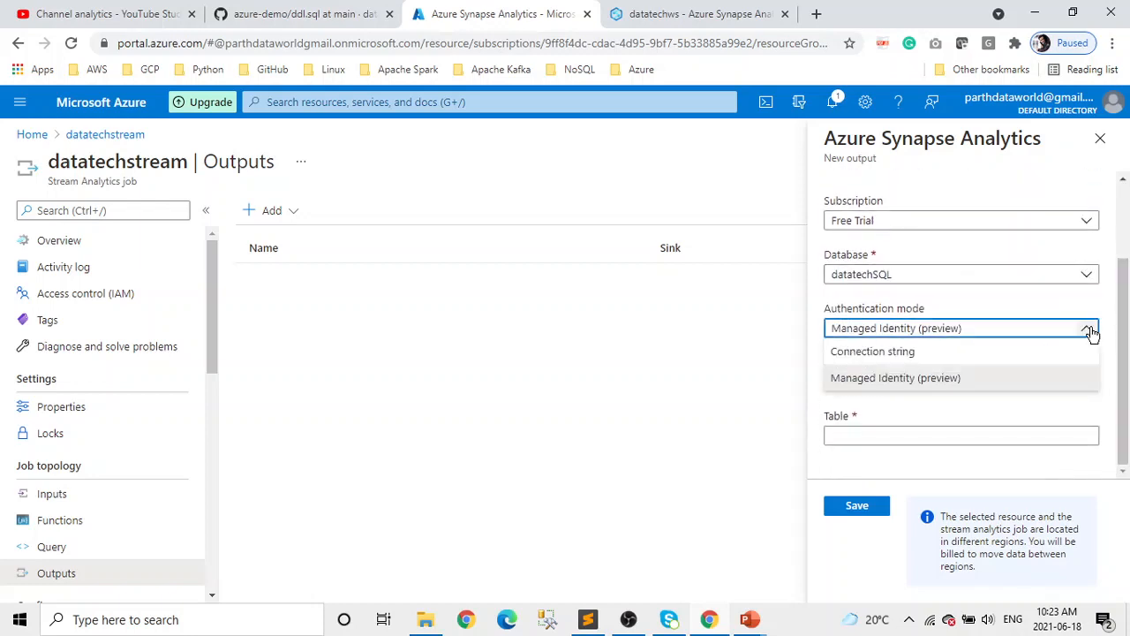
left_click(992, 353)
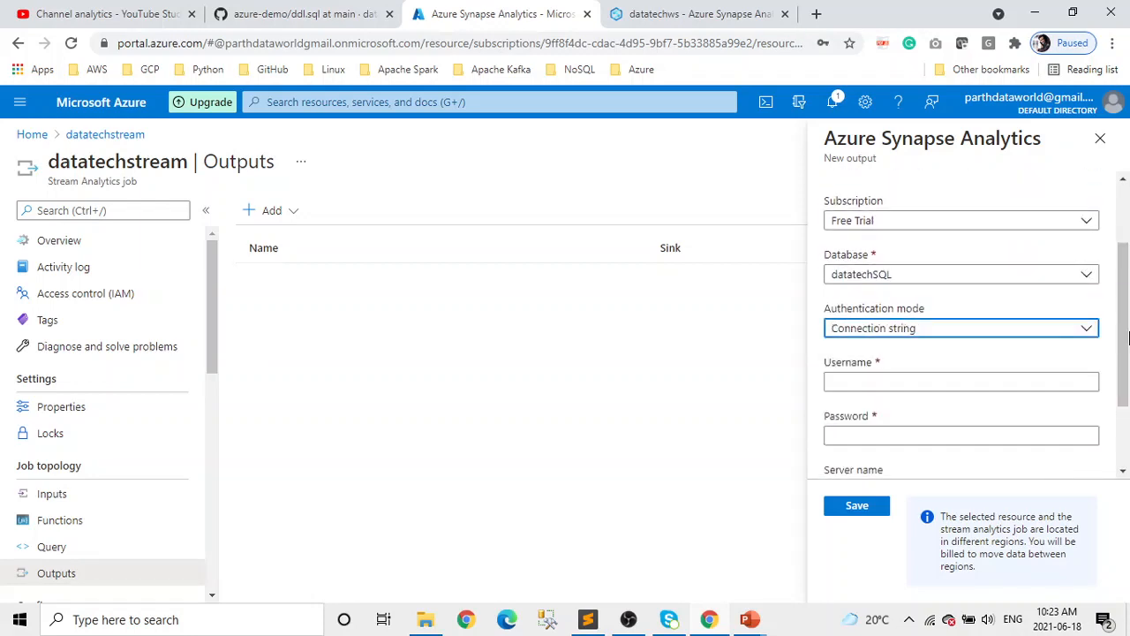
- Copy the username sqladminuser from the Sublime Text notes into the output's Username field and enter the account password
left_click(589, 620)
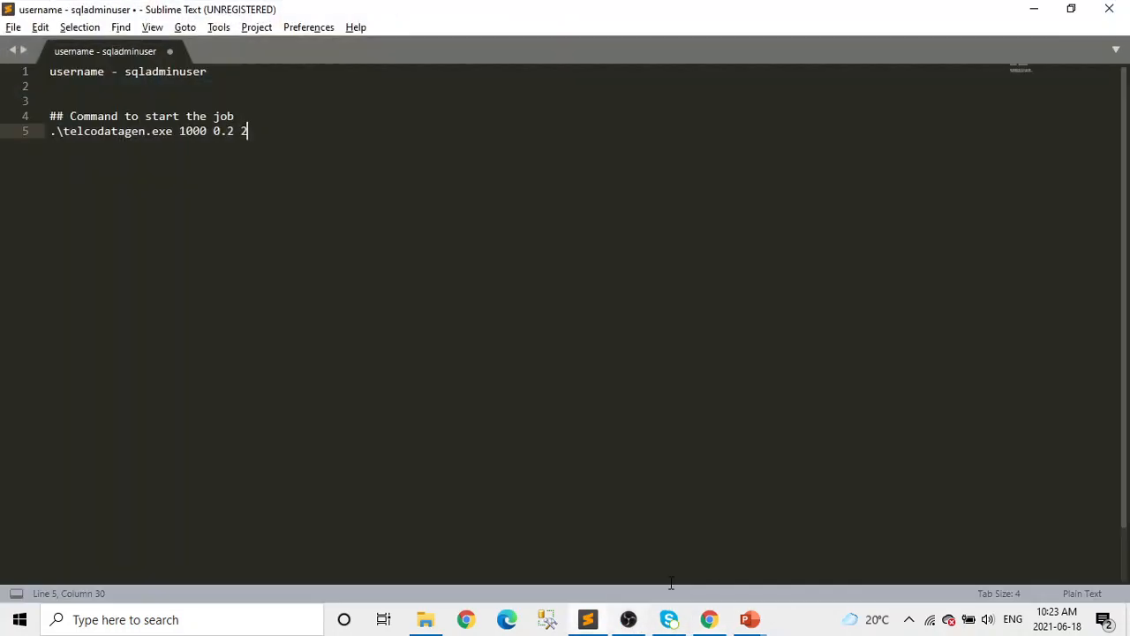
left_click_drag(215, 75, 125, 73)
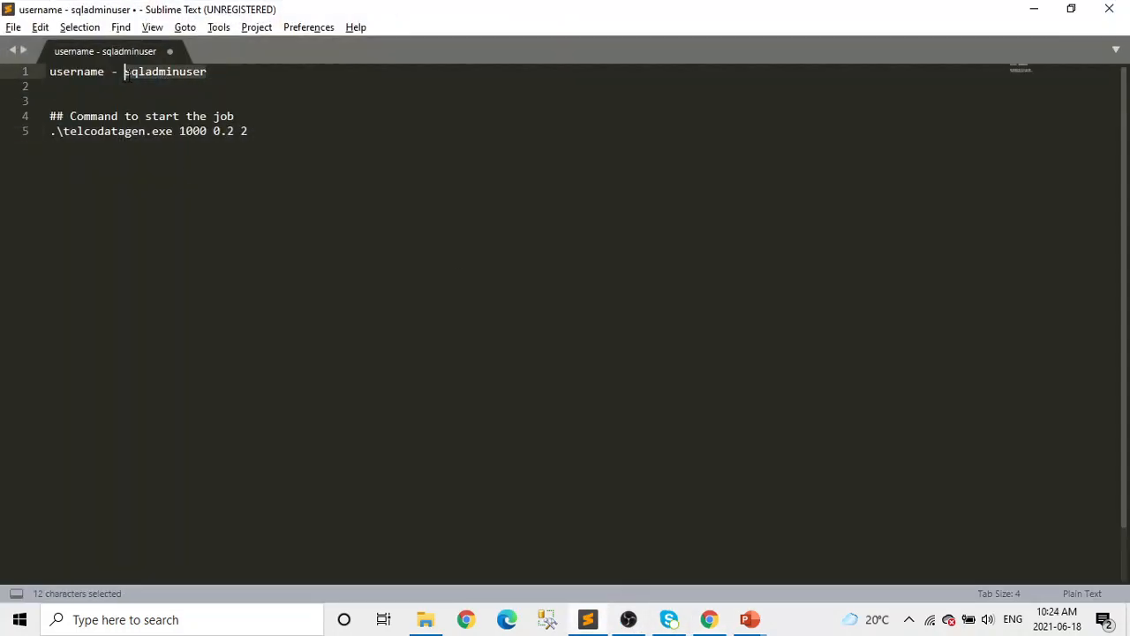
right_click(127, 73)
left_click(168, 126)
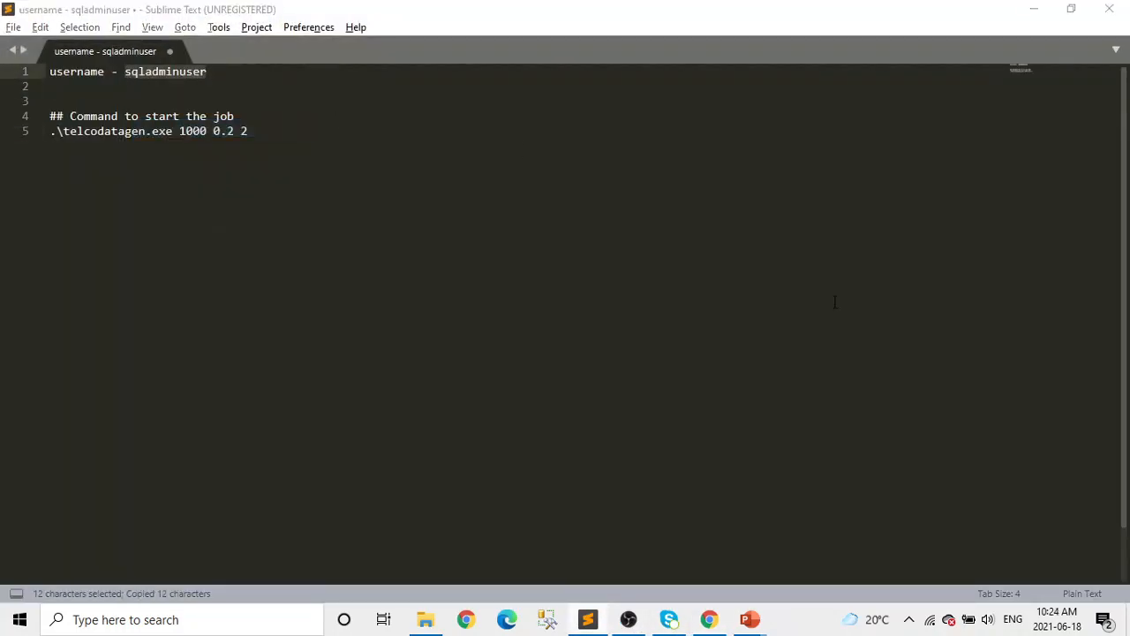
key("alt+Tab")
left_click(847, 380)
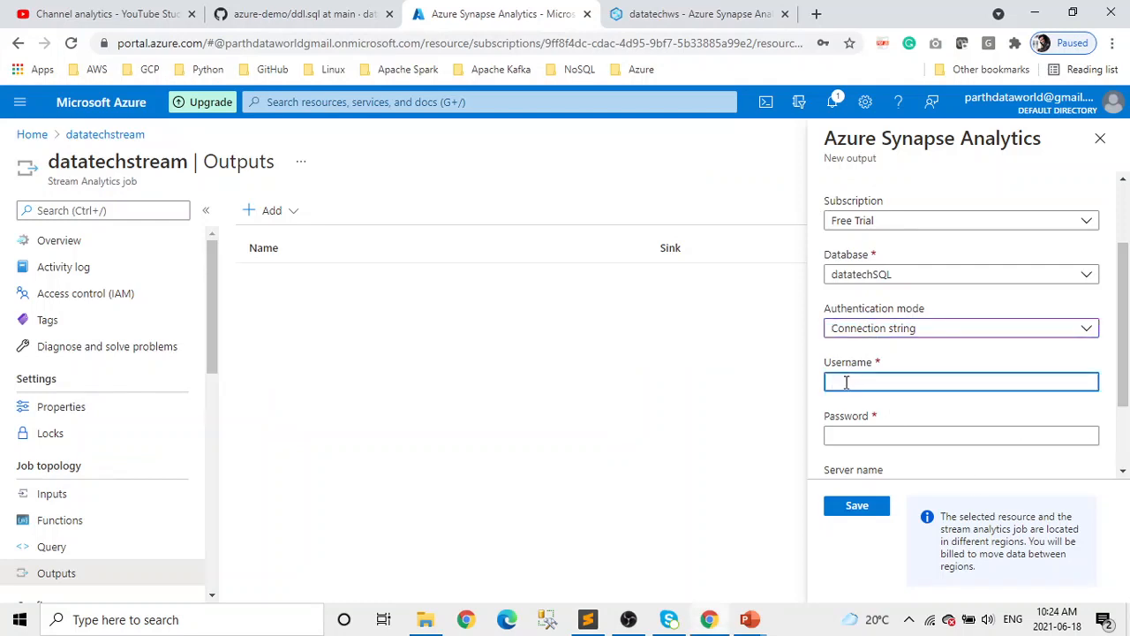
key("ctrl+v")
left_click(913, 436)
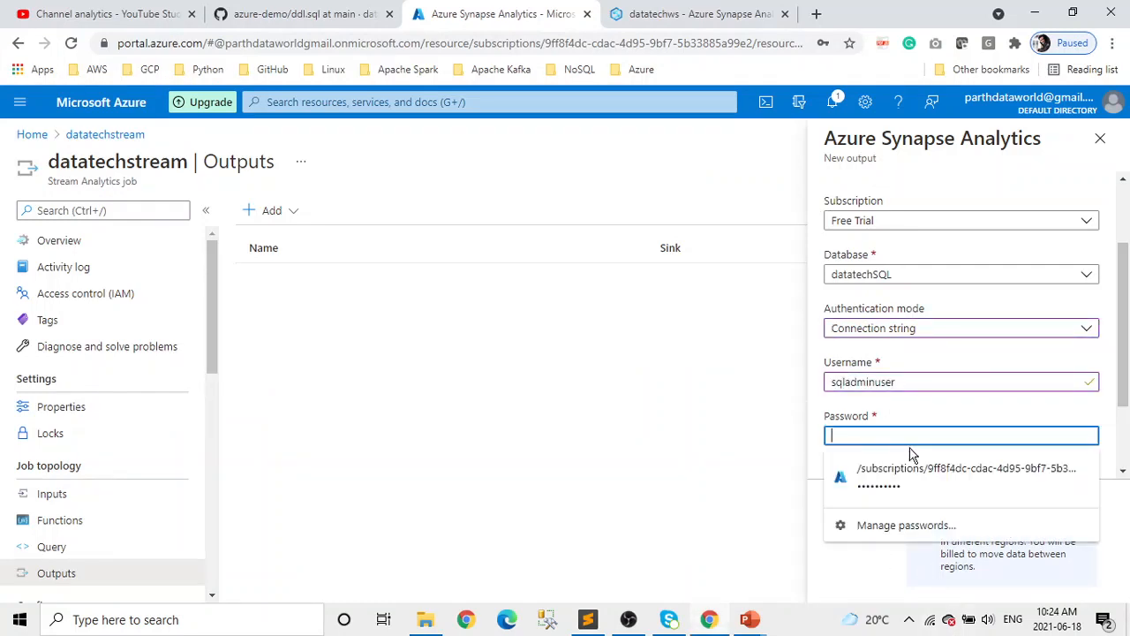
type("•")
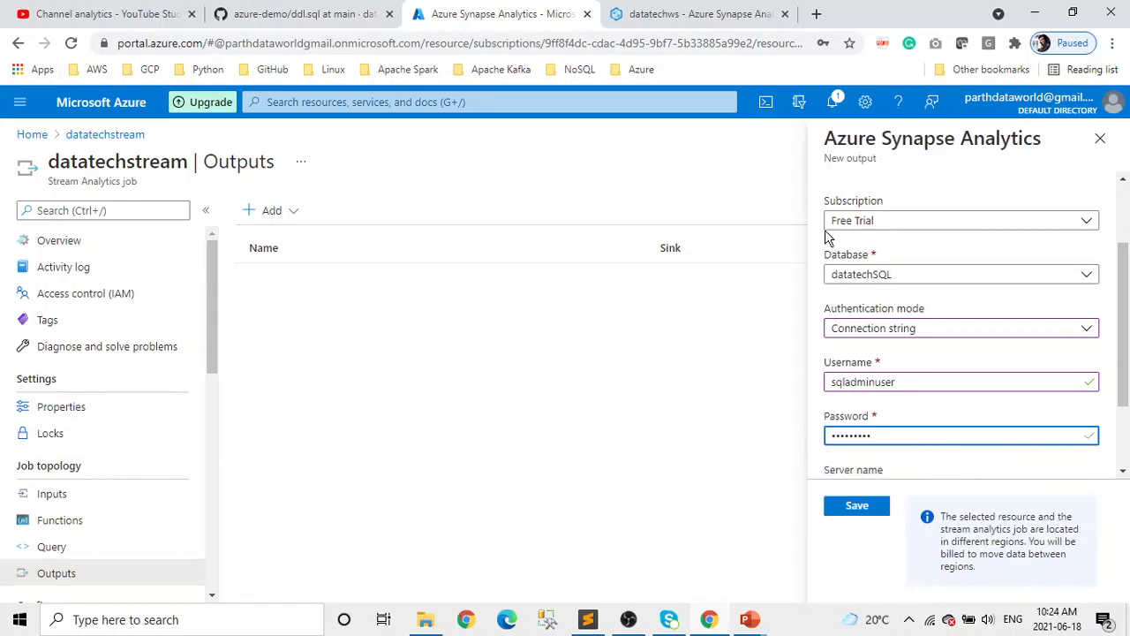
- Set the new Synapse output's table to fraudcall, matching the table name in the Synapse SQL script, and save the output
scroll(1124, 354, "up", 2)
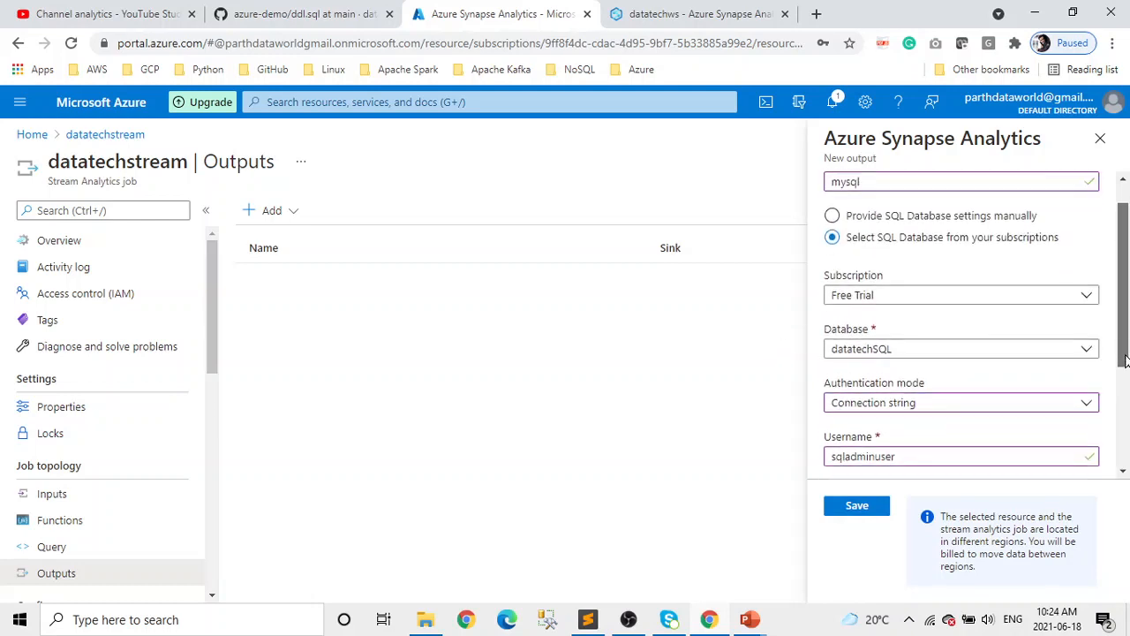
scroll(1124, 353, "down", 2)
left_click(908, 437)
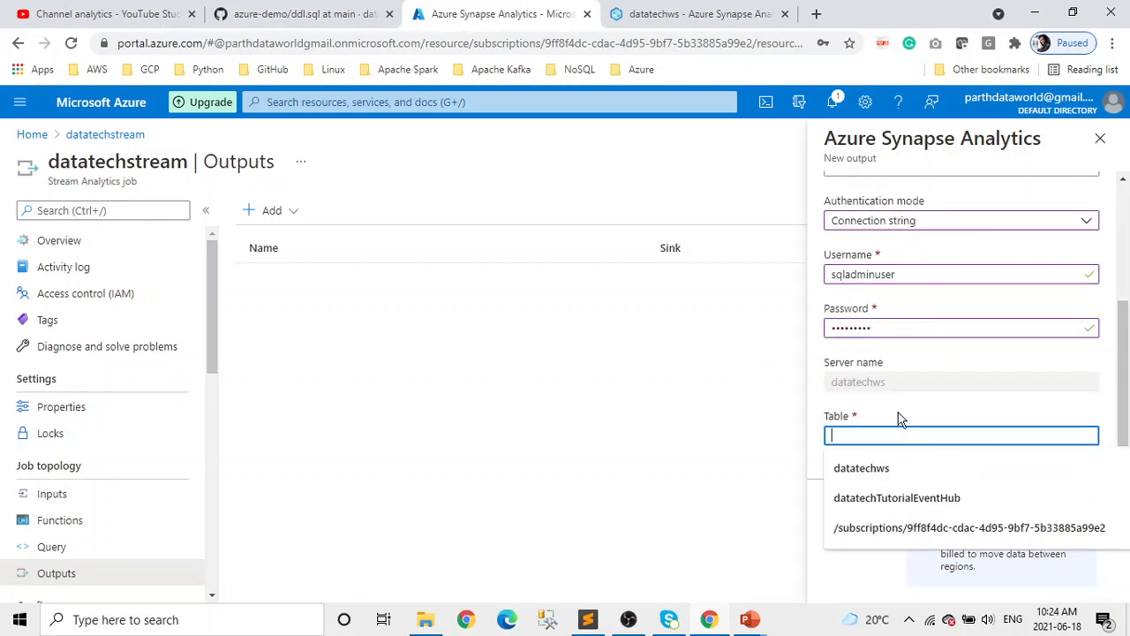
left_click(744, 15)
left_click_drag(442, 215, 361, 216)
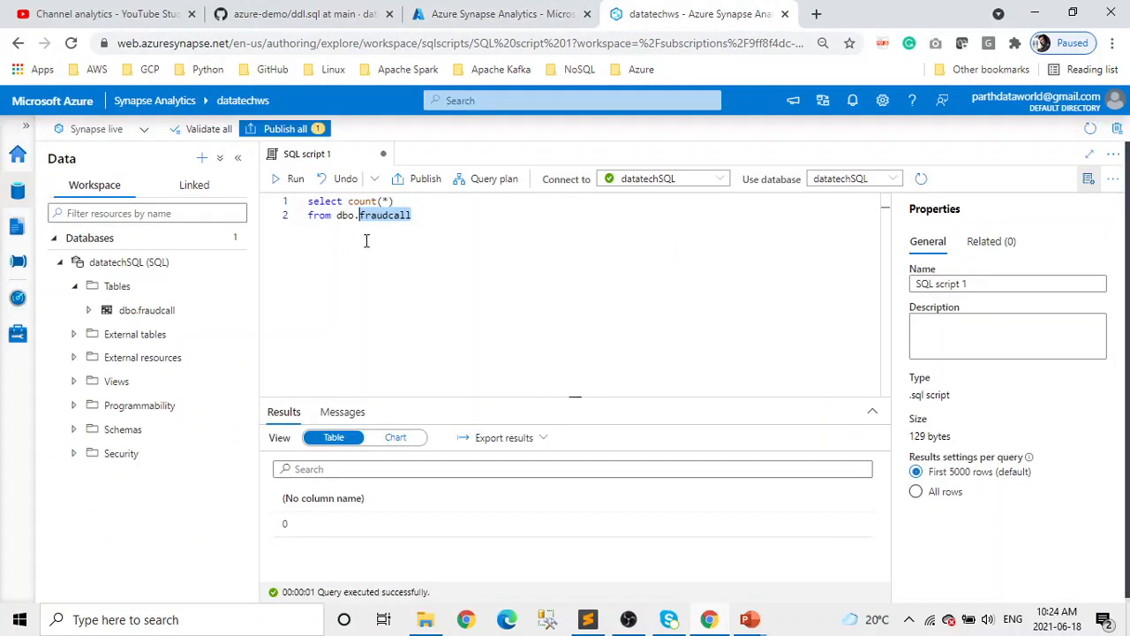
left_click(574, 19)
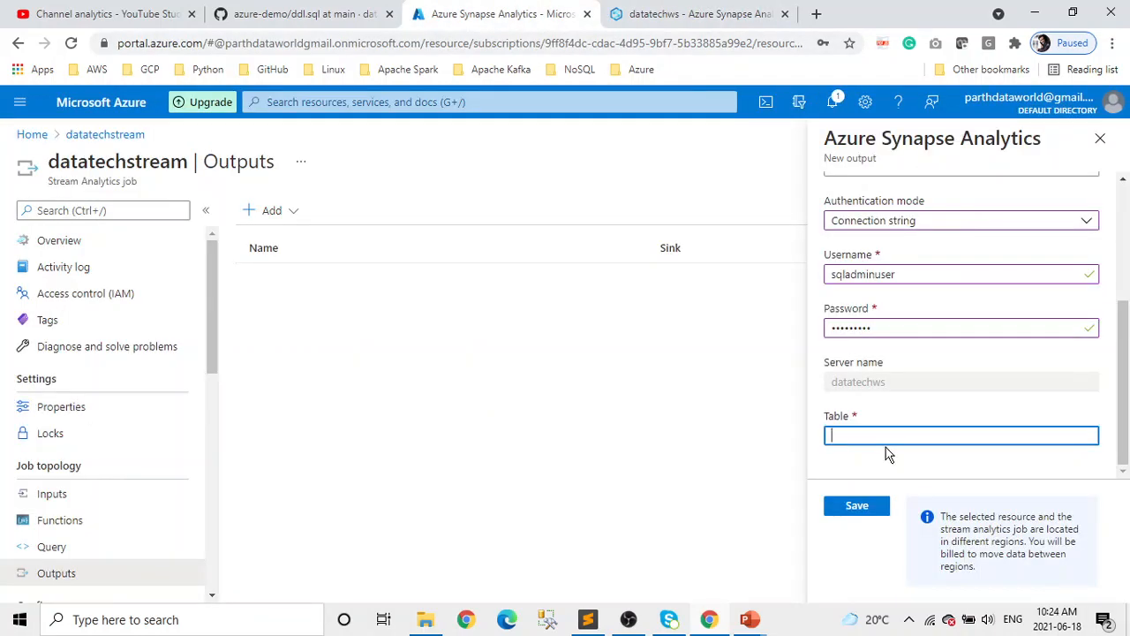
type("fraudcall")
scroll(985, 384, "up", 5)
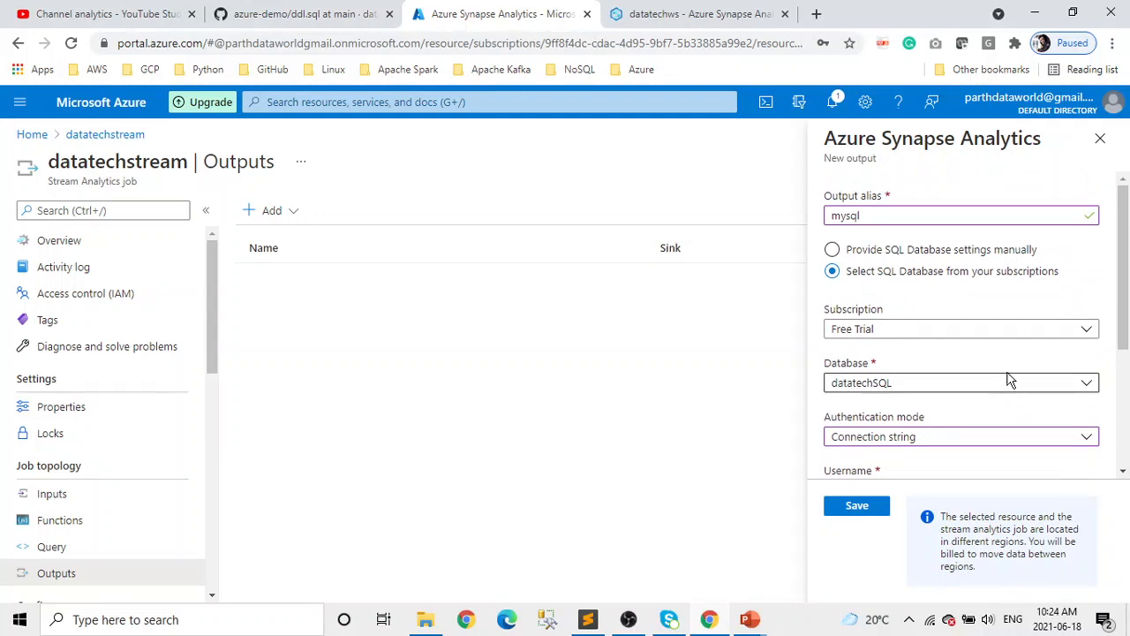
scroll(1009, 379, "down", 5)
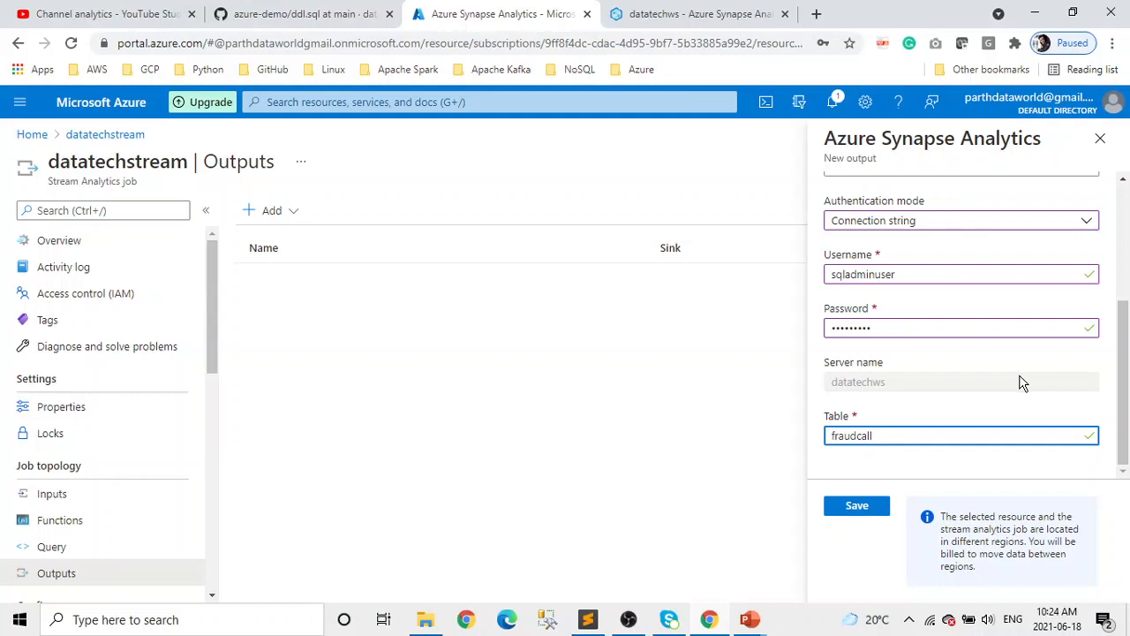
left_click(880, 512)
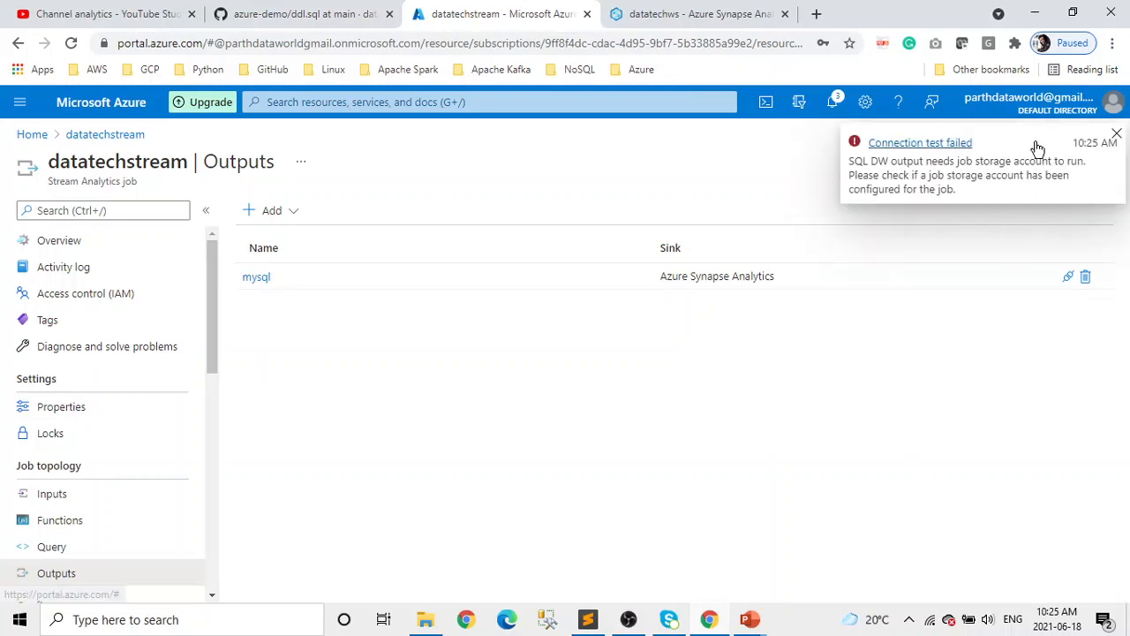
- Add the datatechstorage account from the subscription in the job's storage account settings and save the change
left_click_drag(207, 332, 229, 447)
left_click(147, 375)
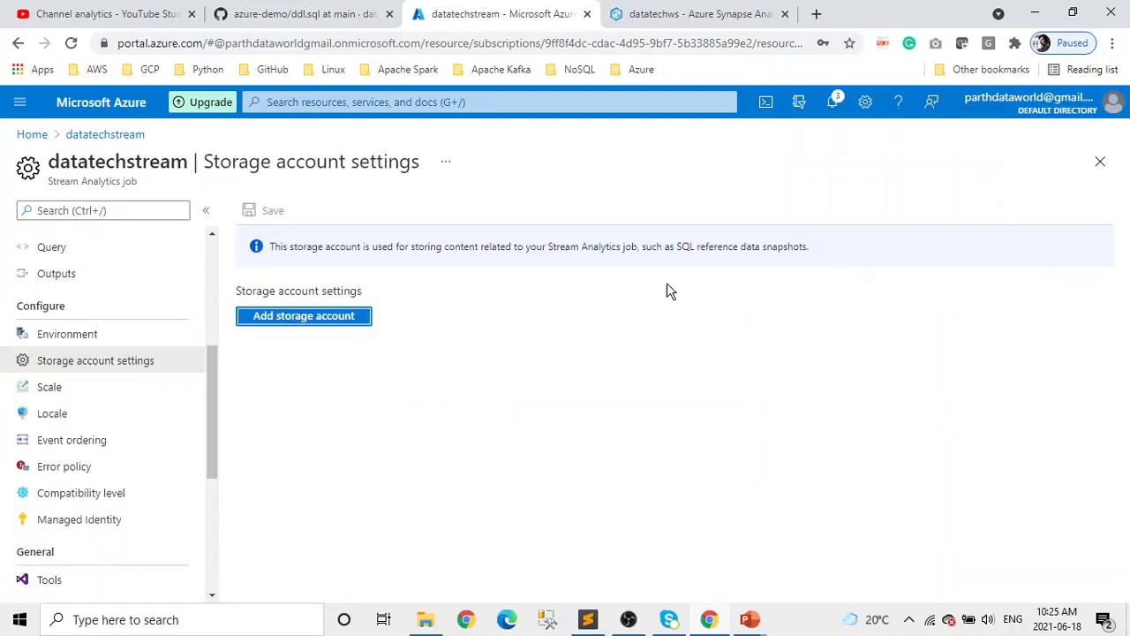
left_click(346, 319)
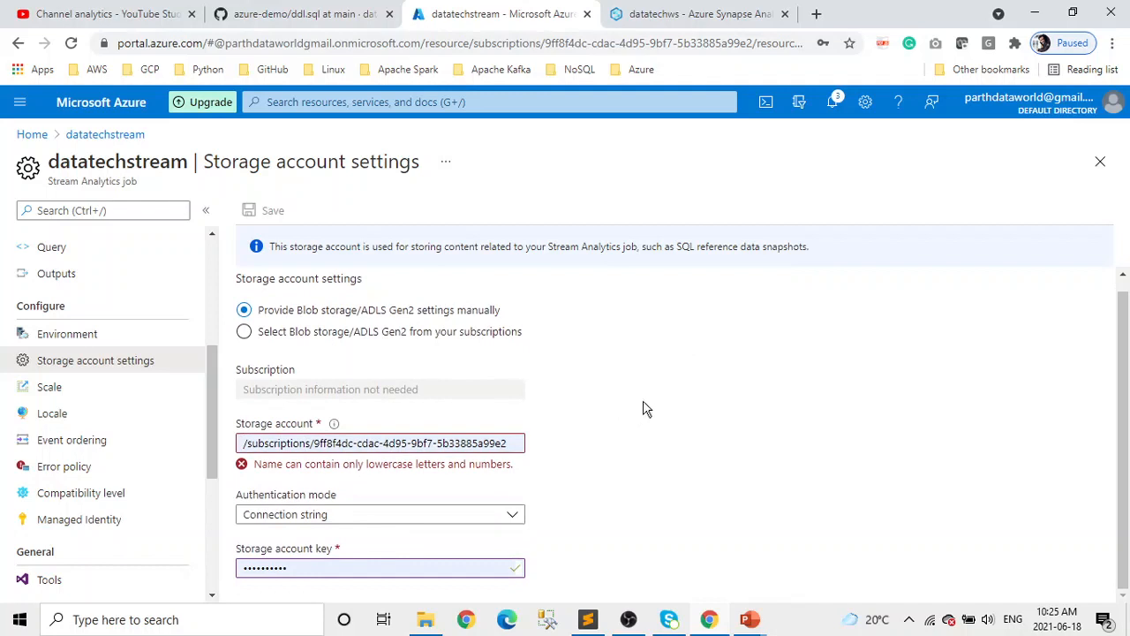
left_click(383, 333)
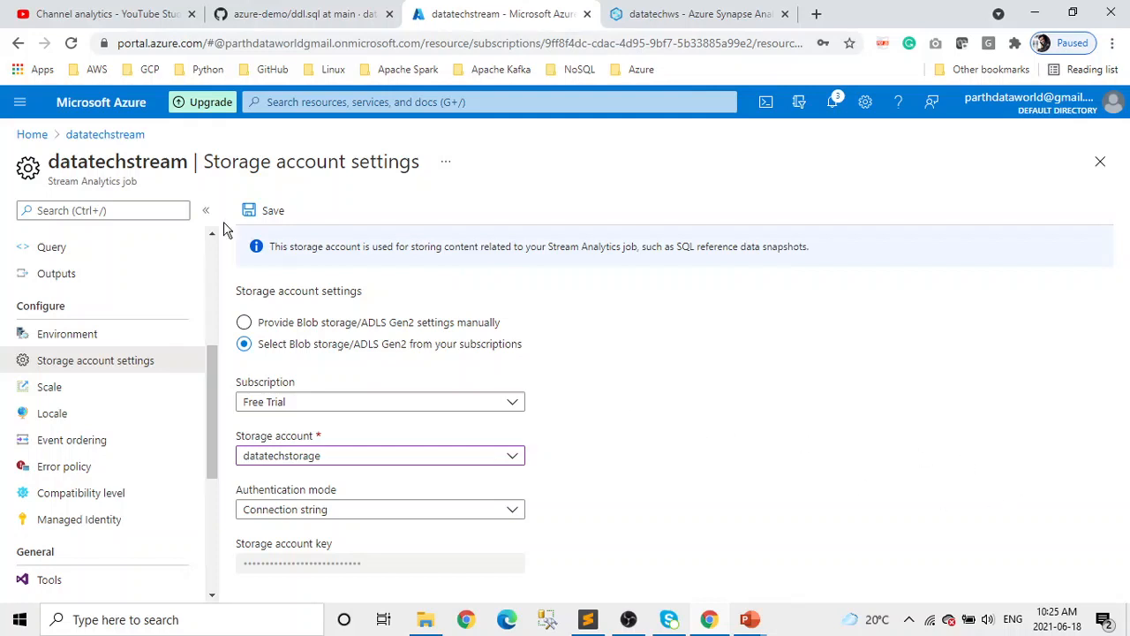
left_click(249, 212)
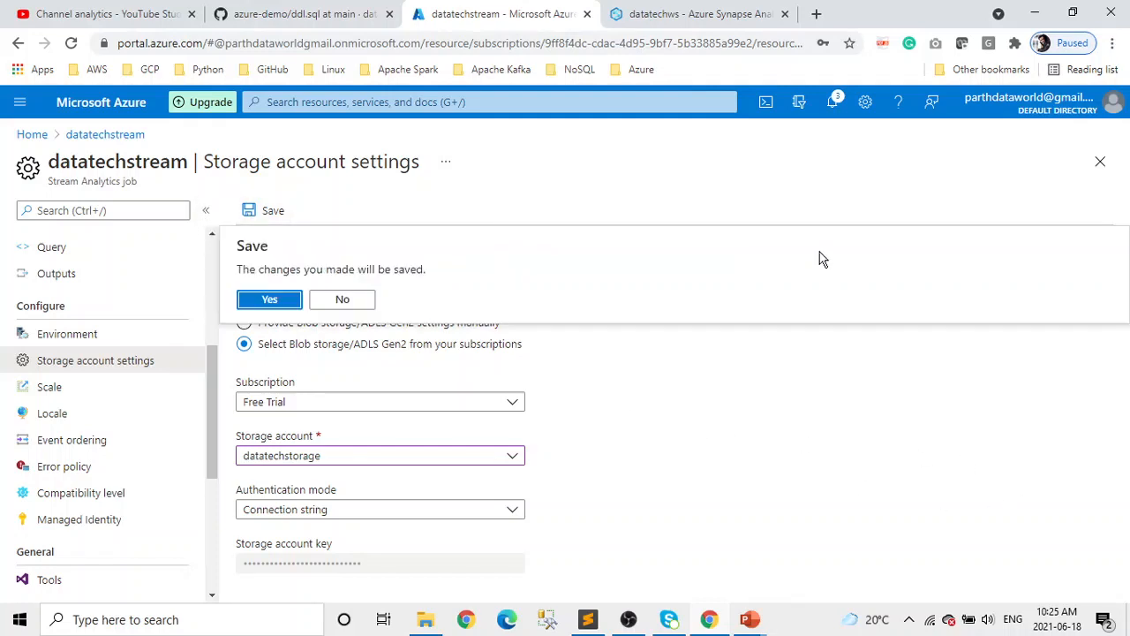
left_click(272, 304)
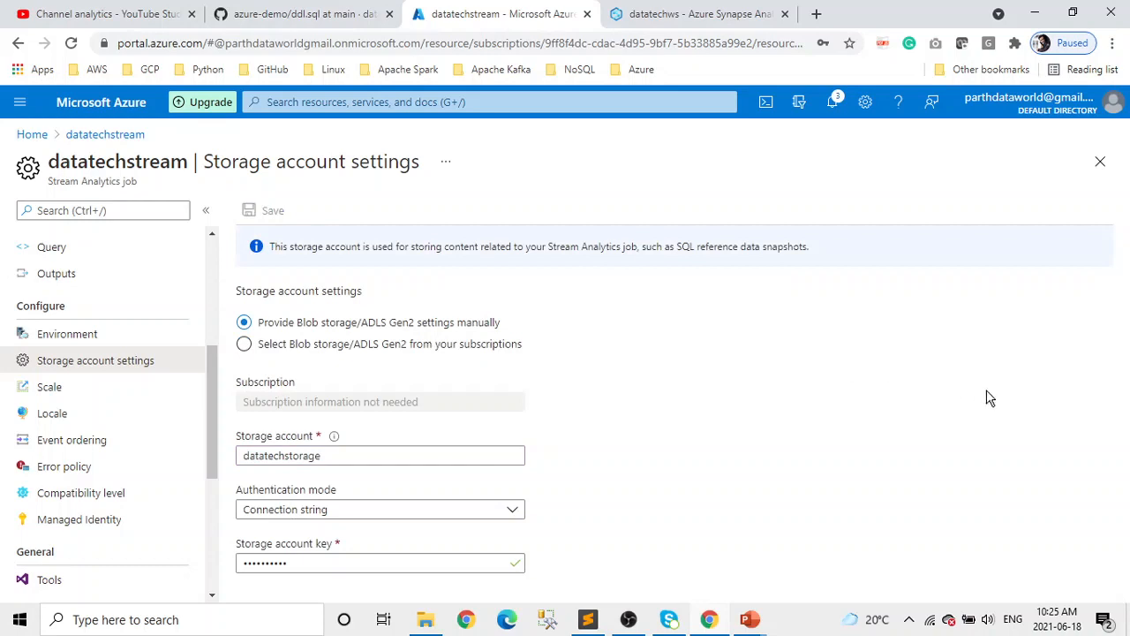
- Open the job's mysql output, test its connection and close the output details
scroll(161, 433, "up", 1)
scroll(163, 434, "up", 2)
scroll(163, 433, "down", 2)
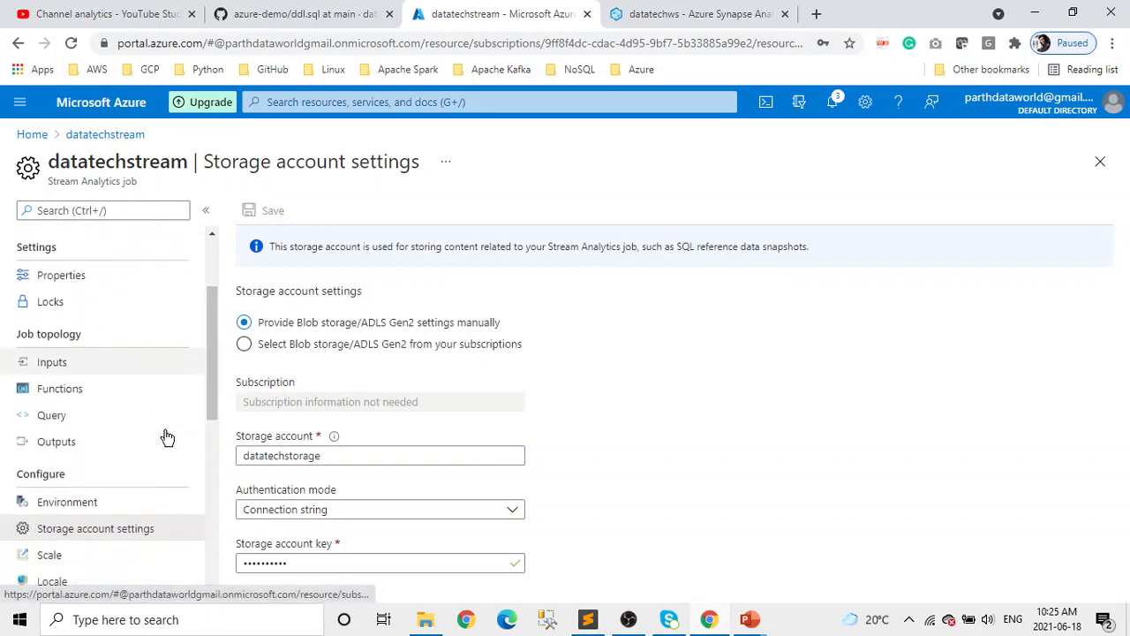
left_click(55, 362)
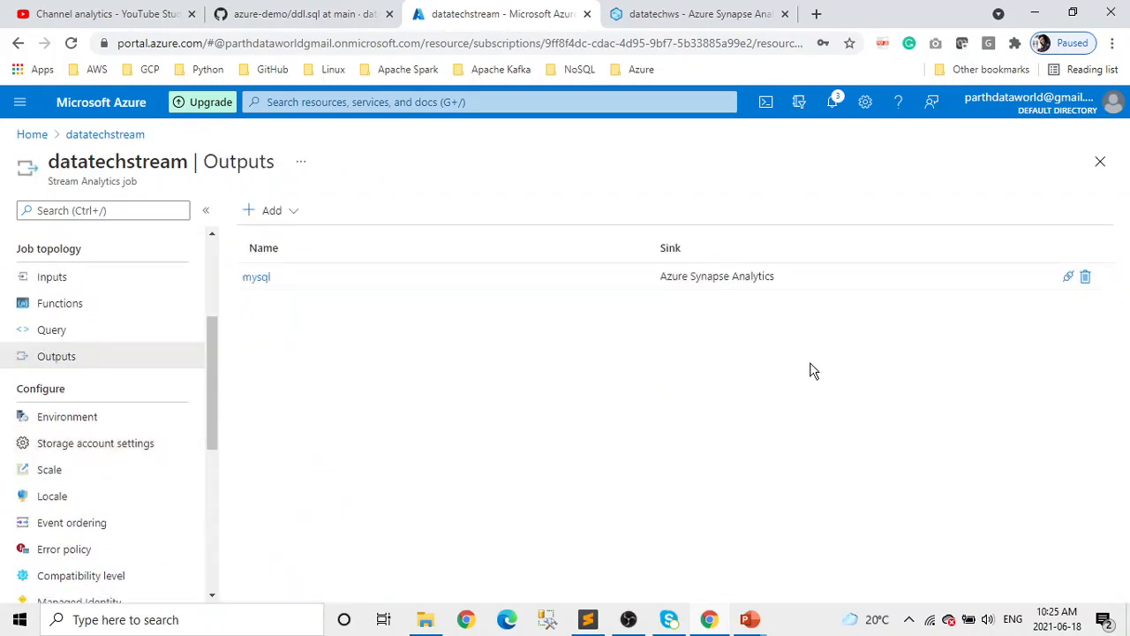
left_click(291, 279)
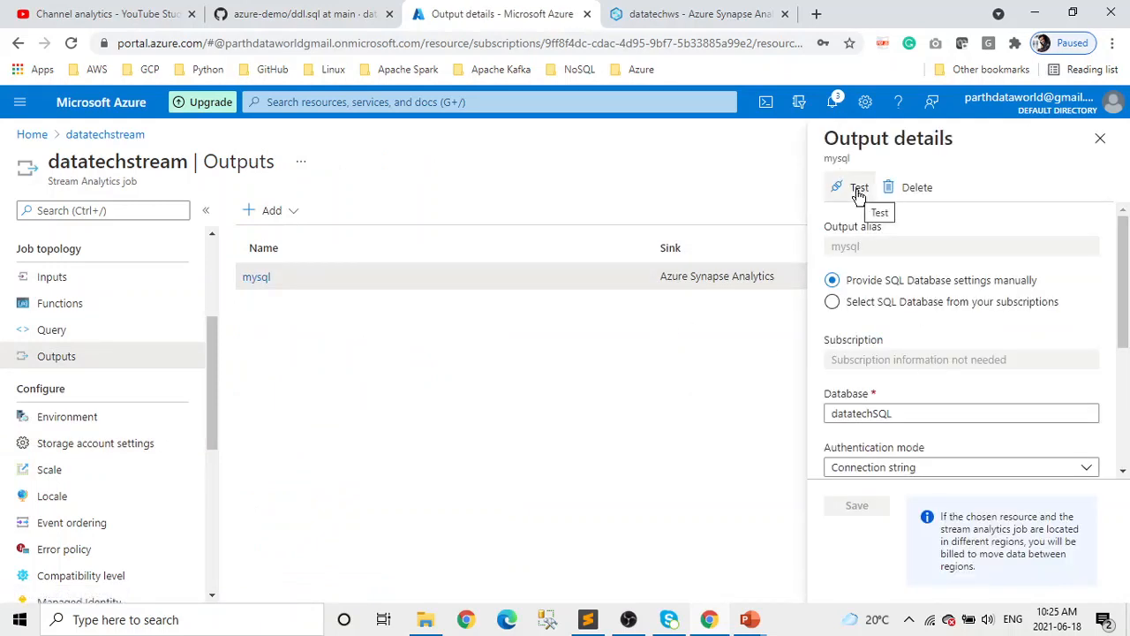
left_click(837, 102)
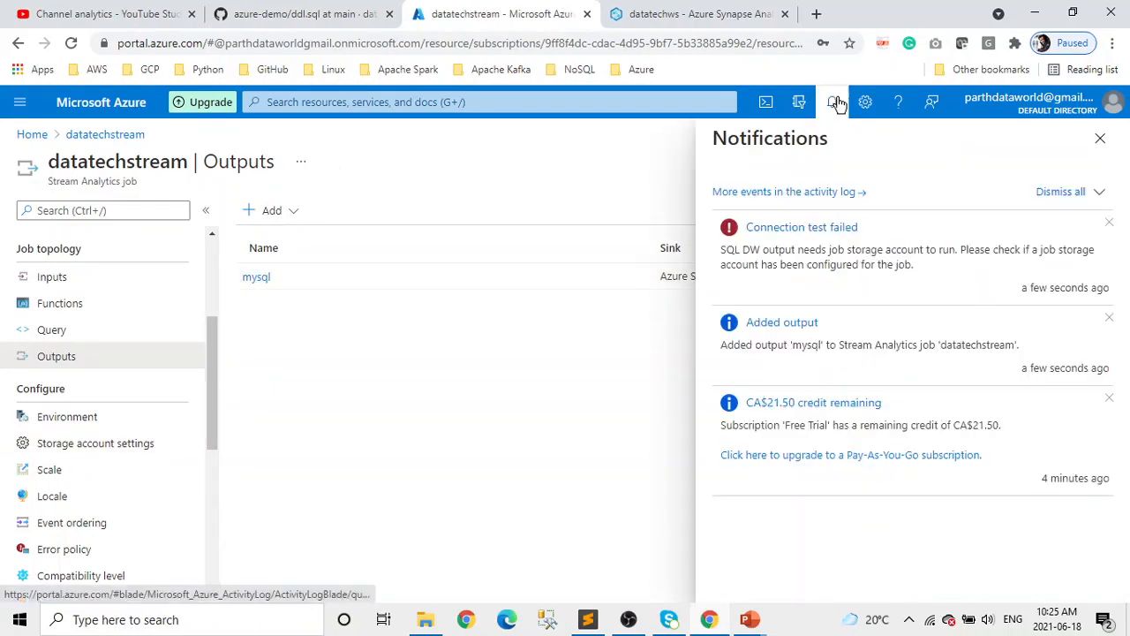
left_click(836, 103)
left_click(258, 278)
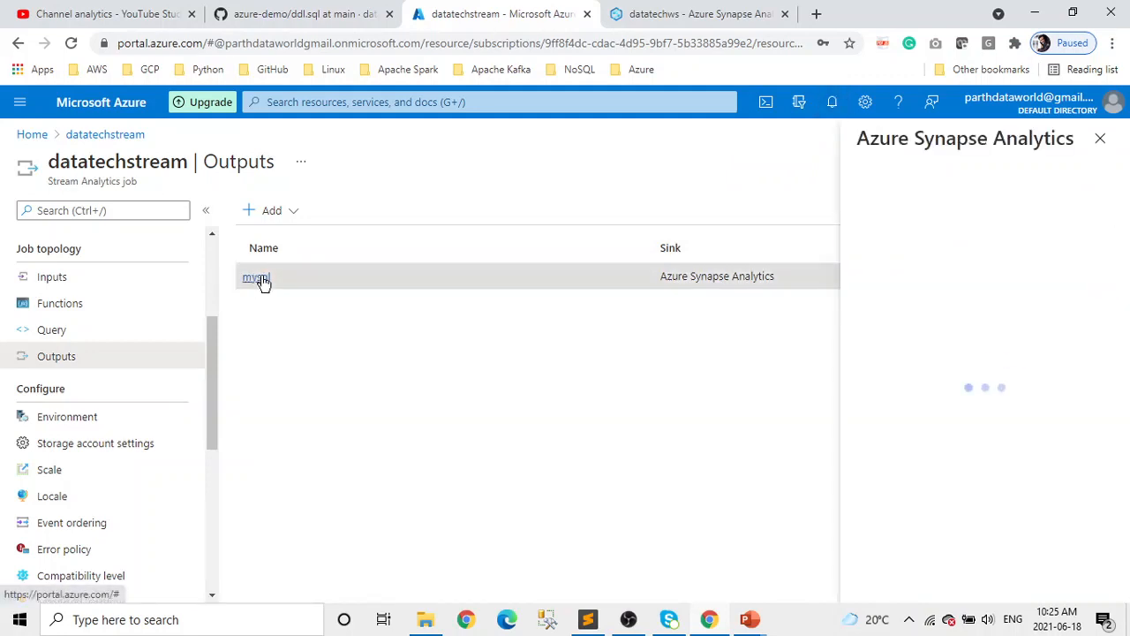
left_click(861, 200)
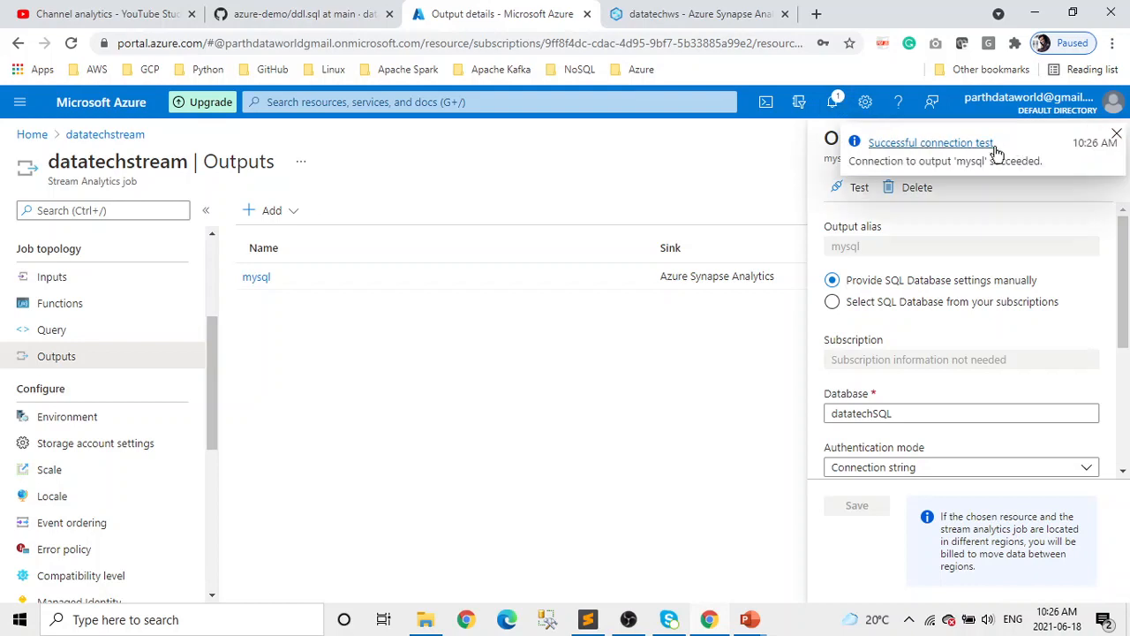
left_click(1118, 134)
left_click(1101, 141)
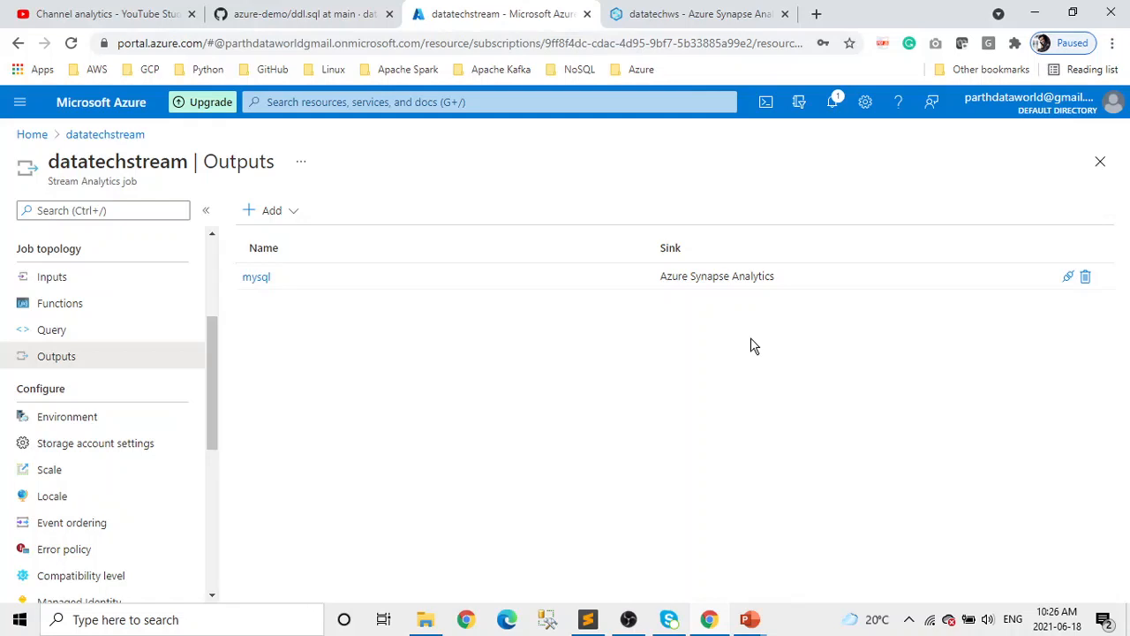
- Switch to File Explorer, open Desktop\Cloud Data Engineering\Azure\StreamAnalytics\TelcoGenerator\TelcoGenerator and copy the folder's path
left_click(426, 619)
left_click(93, 118)
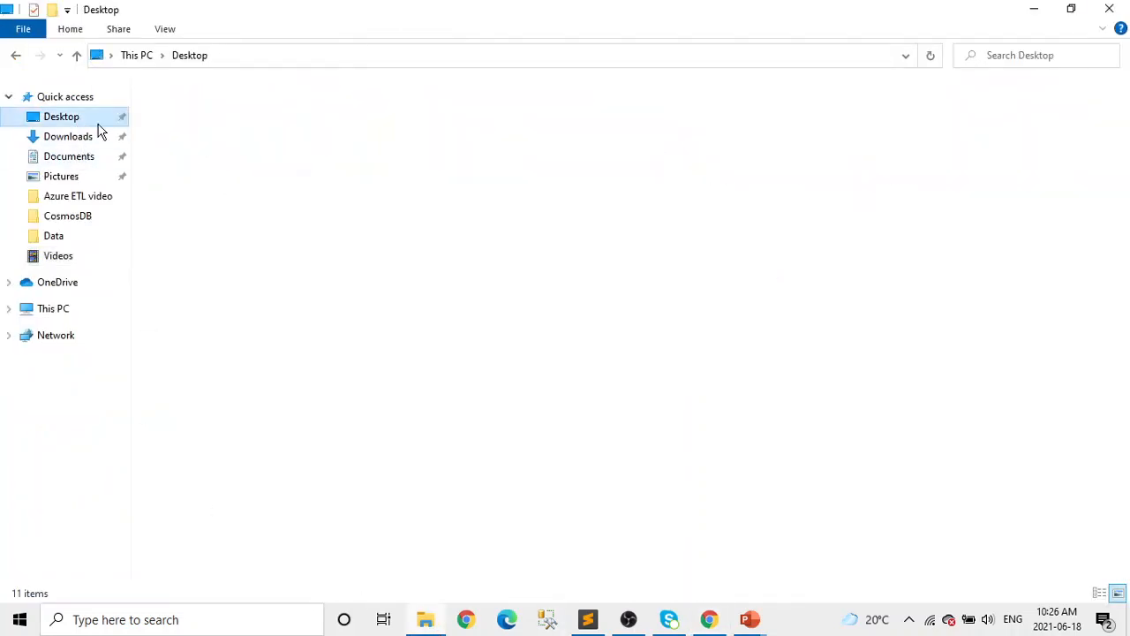
double_click(192, 109)
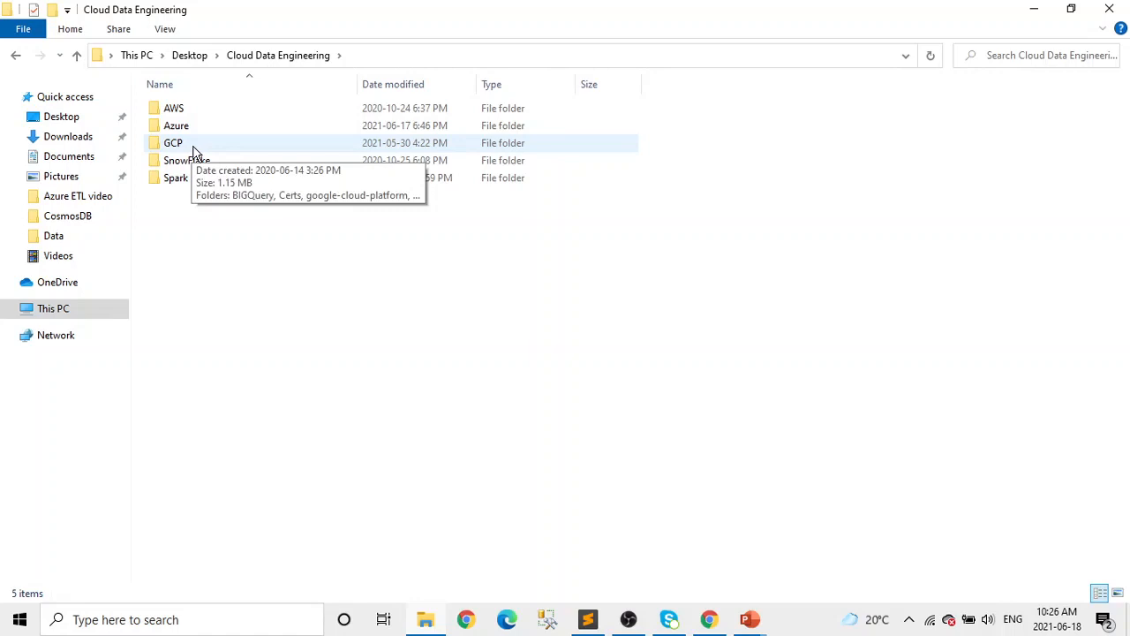
double_click(200, 126)
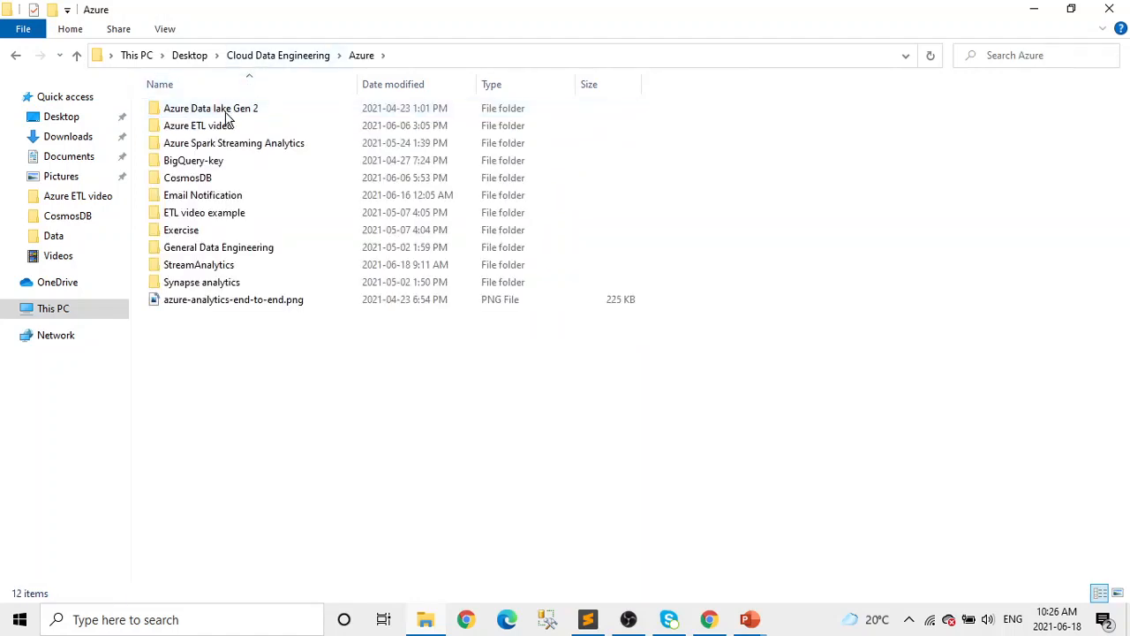
left_click(228, 267)
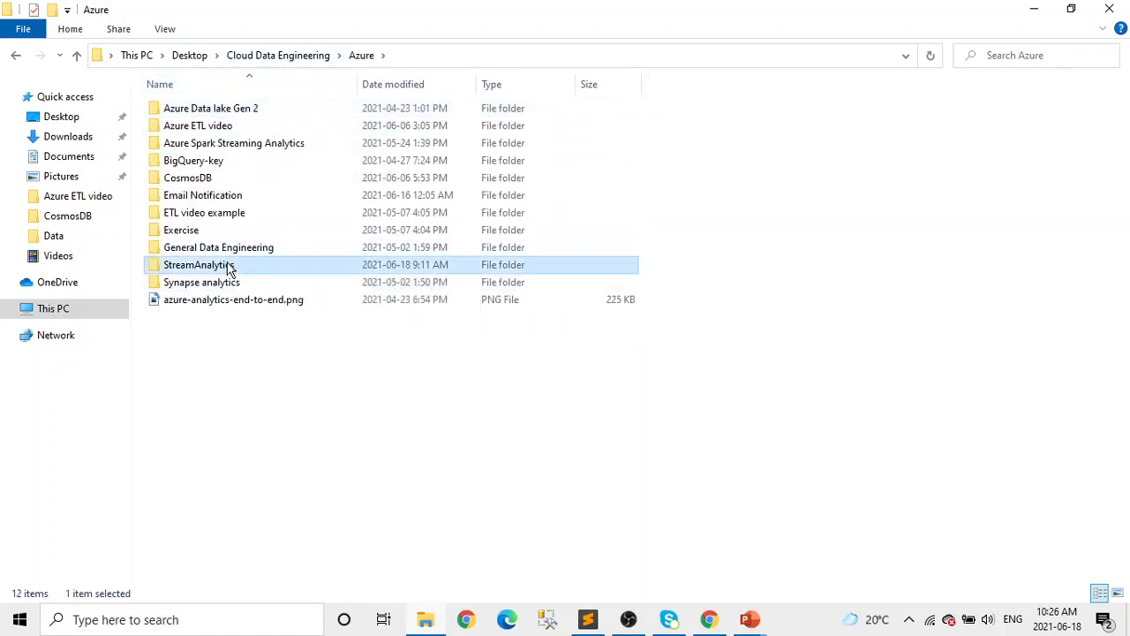
double_click(228, 266)
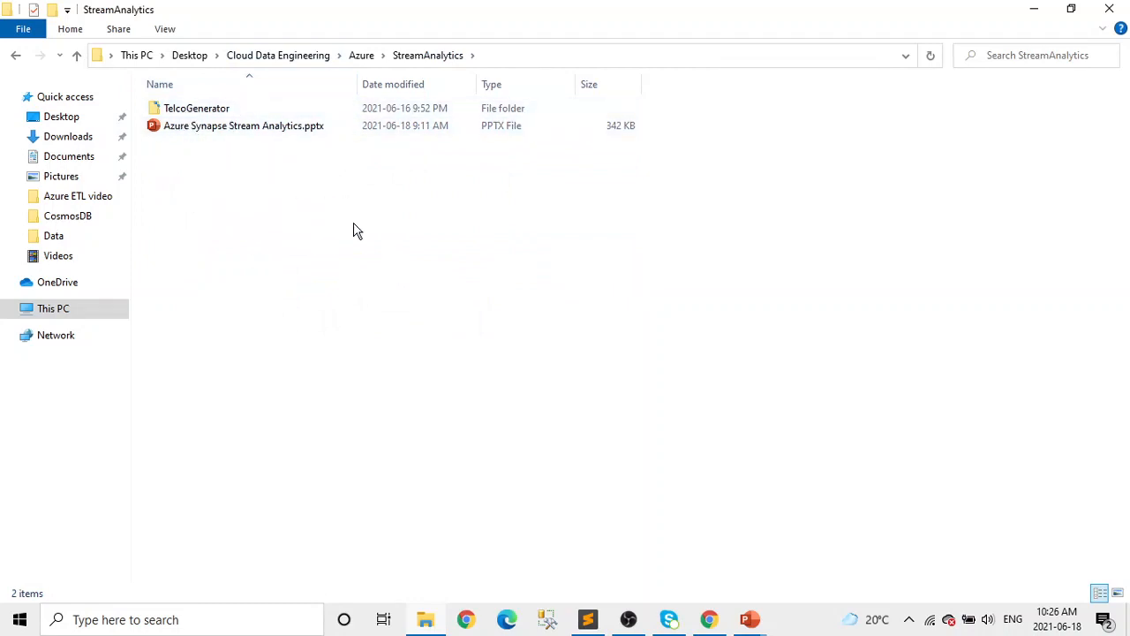
double_click(206, 113)
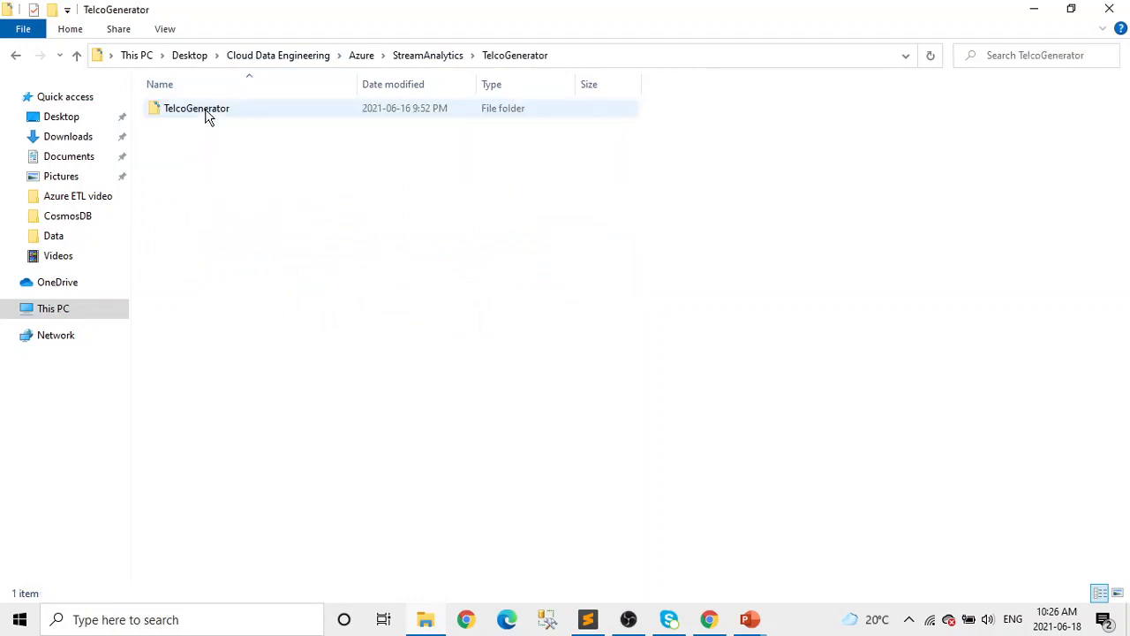
double_click(206, 113)
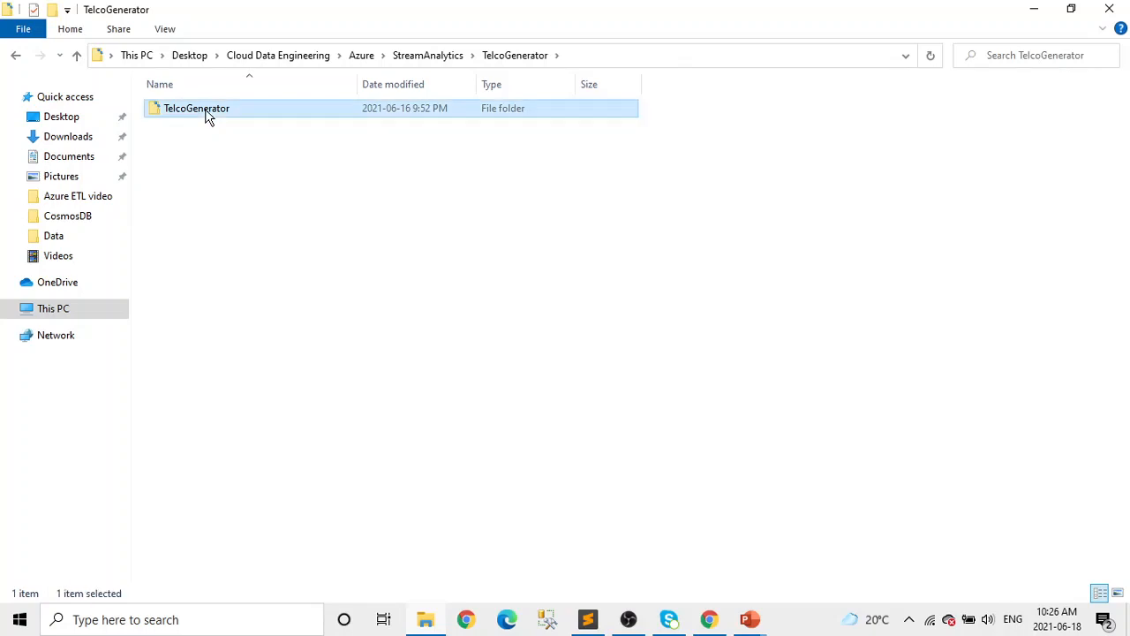
left_click(666, 60)
key("ctrl+c")
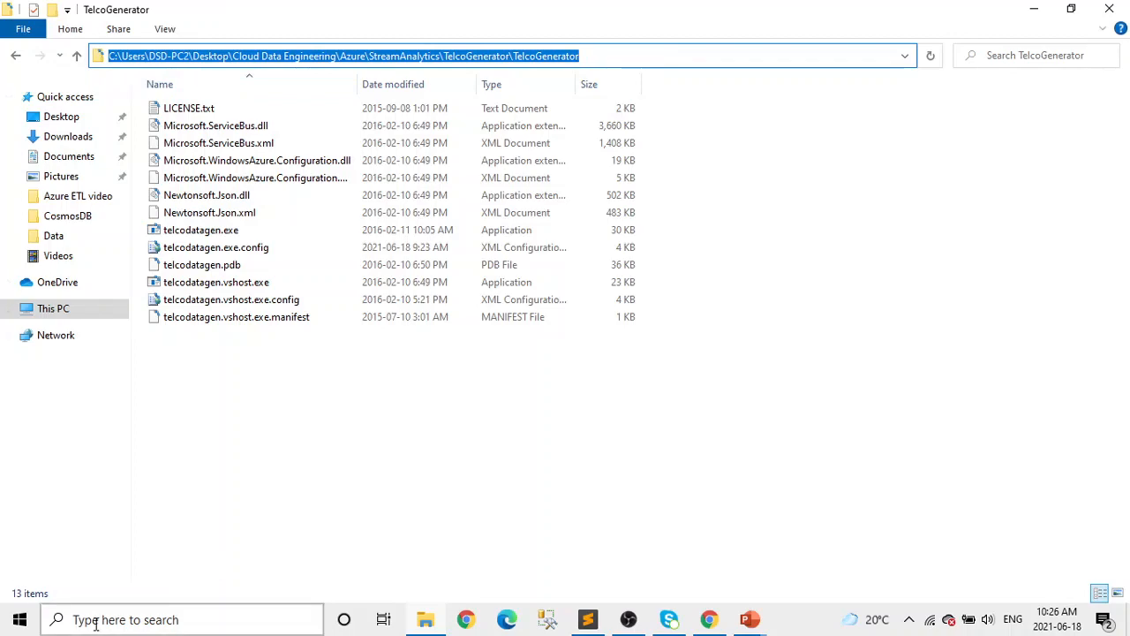
- Open Command Prompt and change the directory to the copied TelcoGenerator folder path with cd
type("cmd")
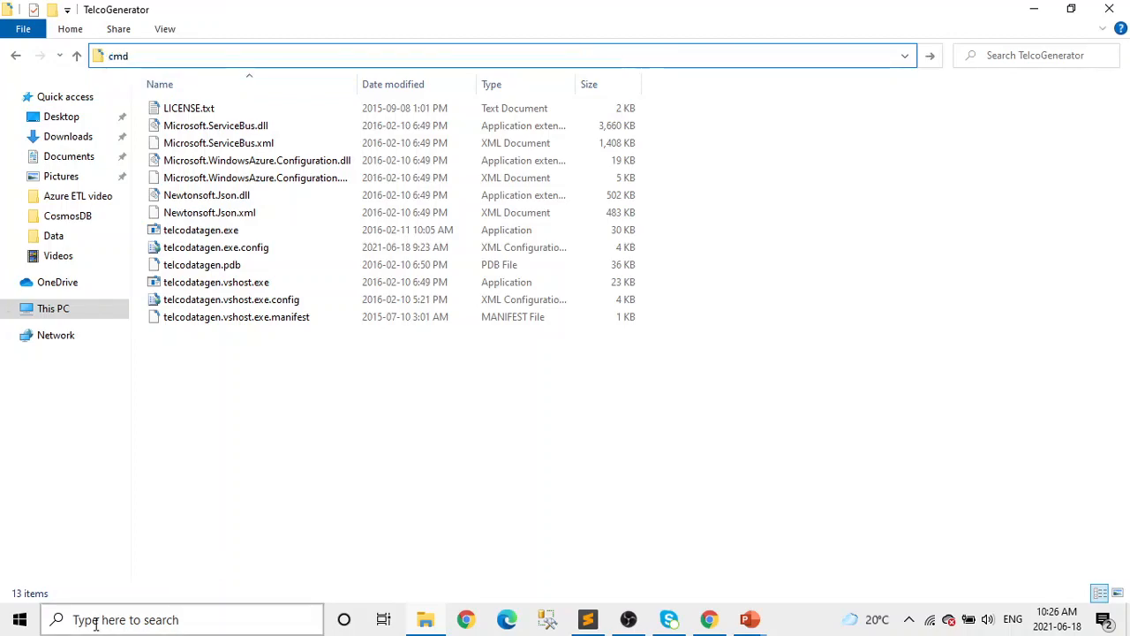
left_click(95, 620)
type("c")
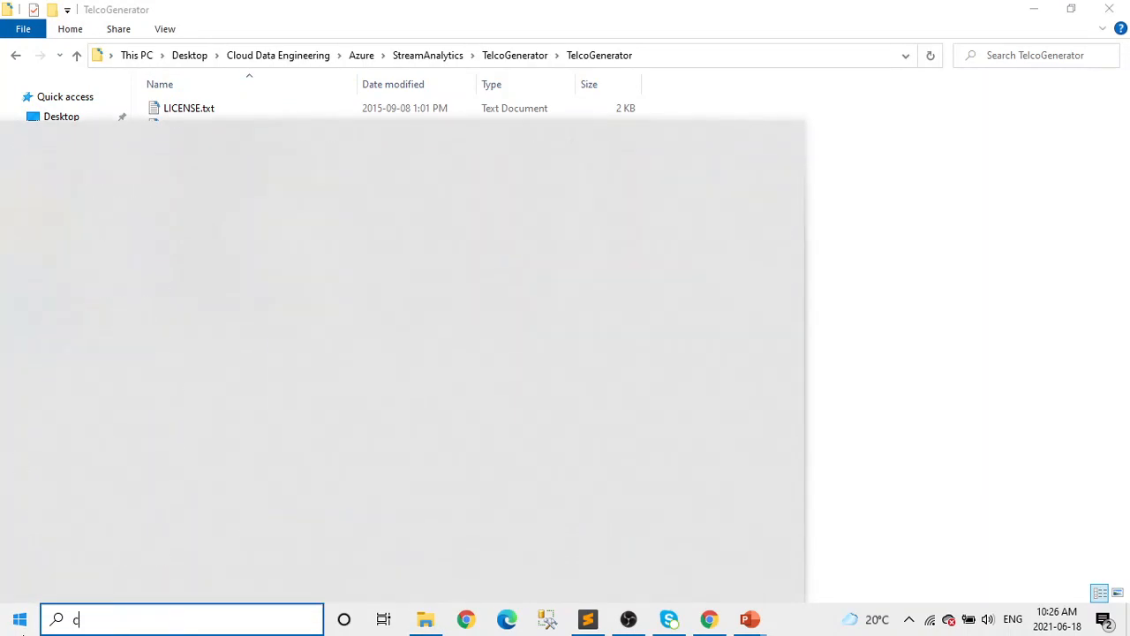
type("md")
key("Escape")
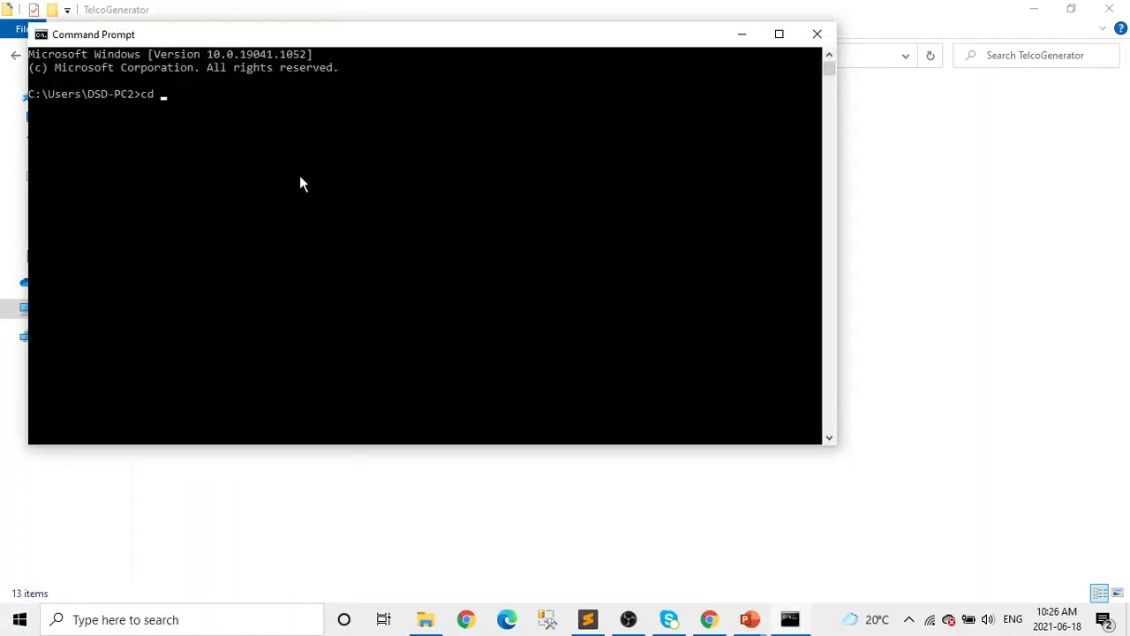
key("ctrl+v")
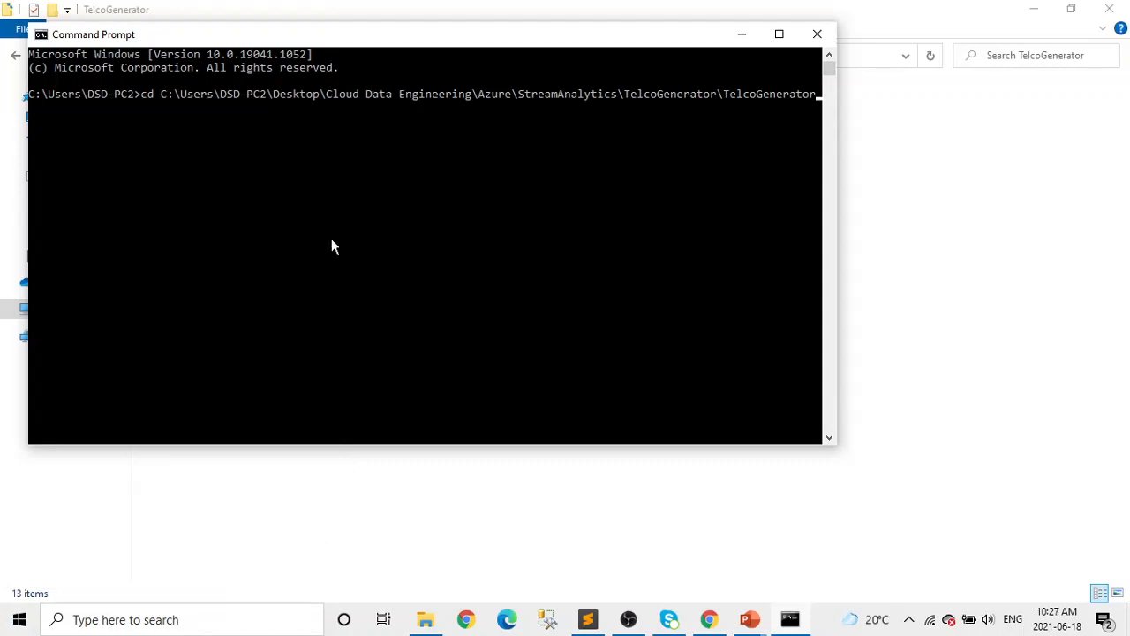
key("Return")
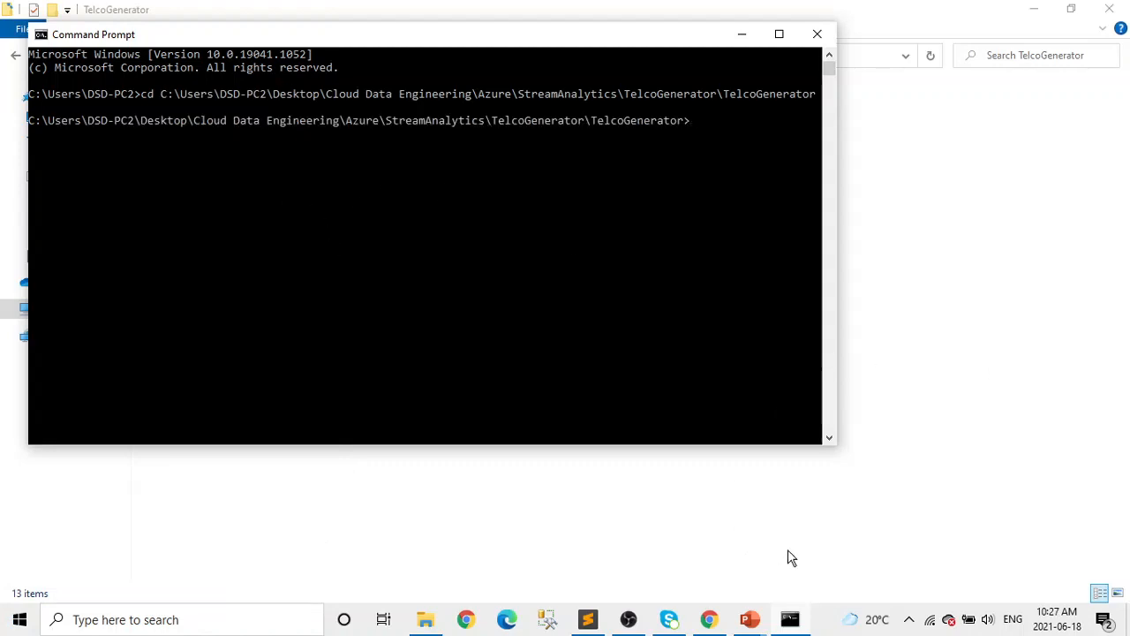
- Switch to Sublime Text and copy the job start command .\telcodatagen.exe 1000 0.2 2 from the notes
left_click(587, 619)
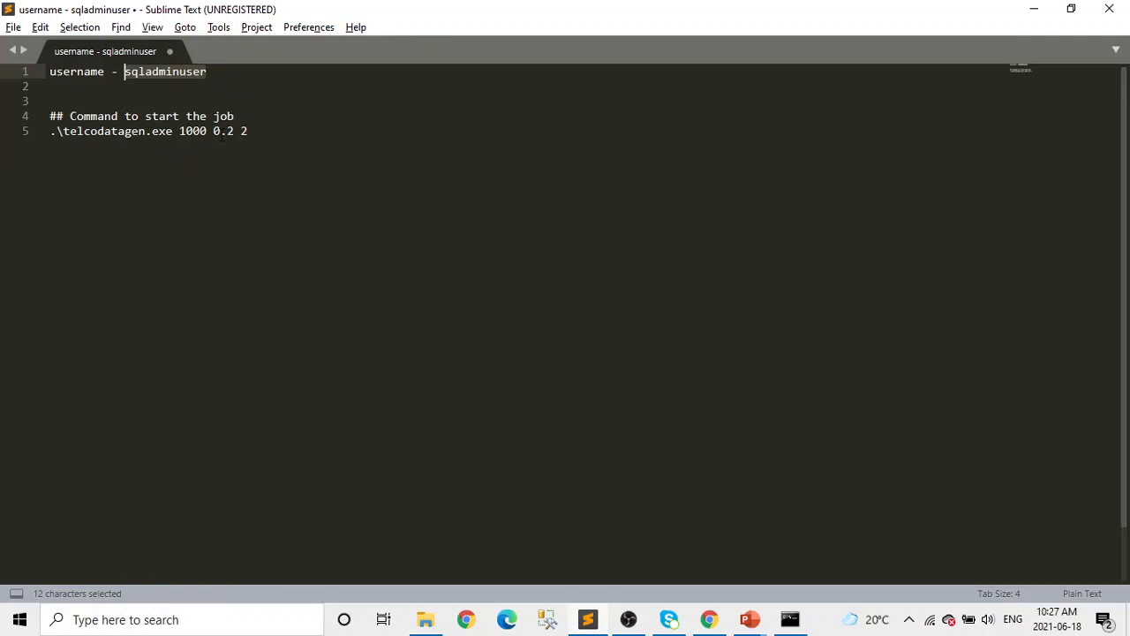
double_click(195, 132)
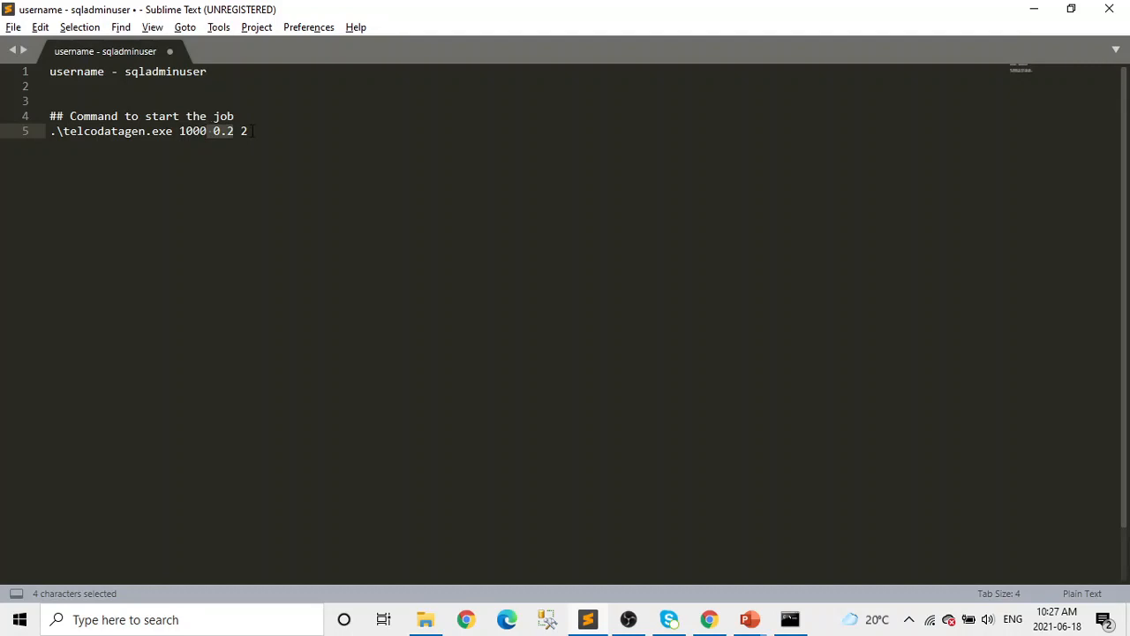
left_click_drag(251, 131, 52, 139)
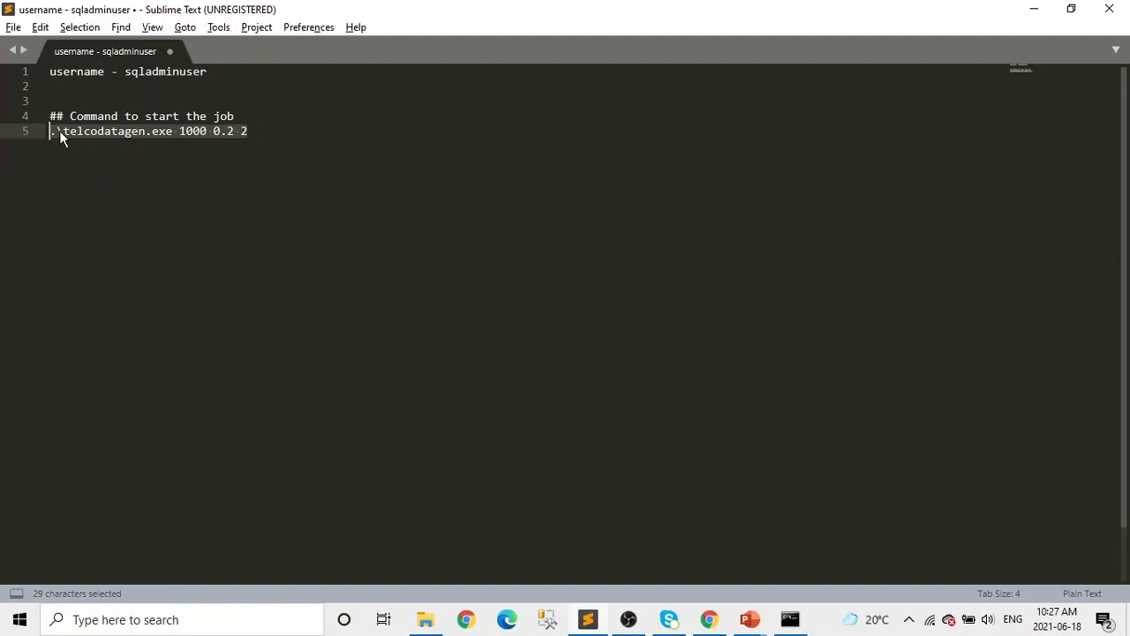
right_click(59, 130)
left_click(113, 185)
- Try running the copied telcodatagen command in Command Prompt, and close the prompt window
key("alt+Tab")
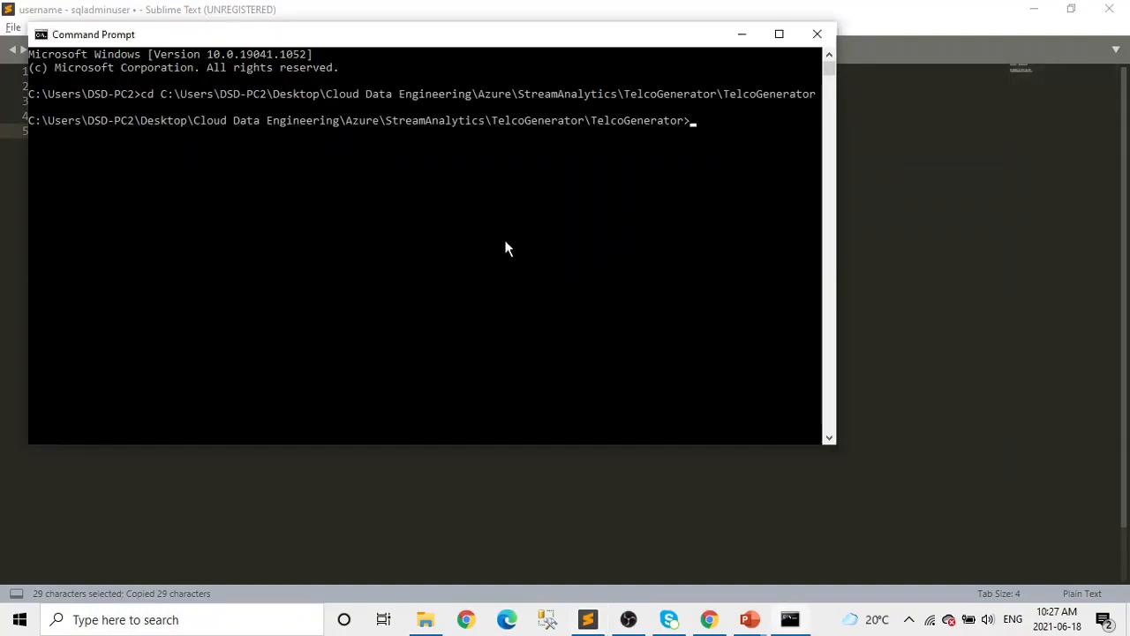
key("ctrl+v")
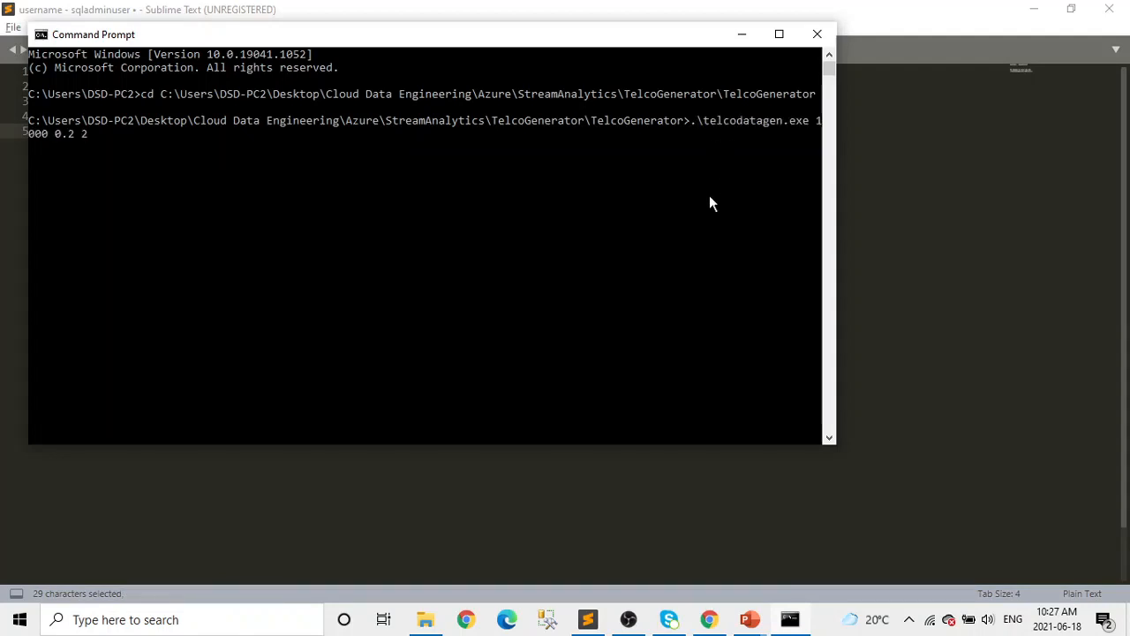
key("Return")
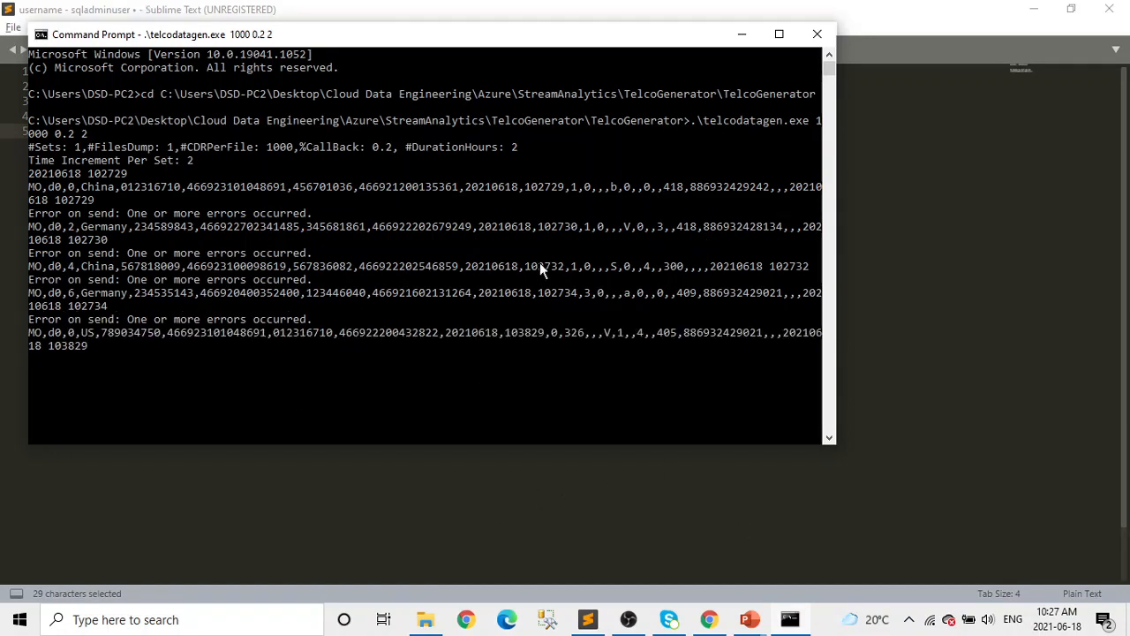
left_click(817, 33)
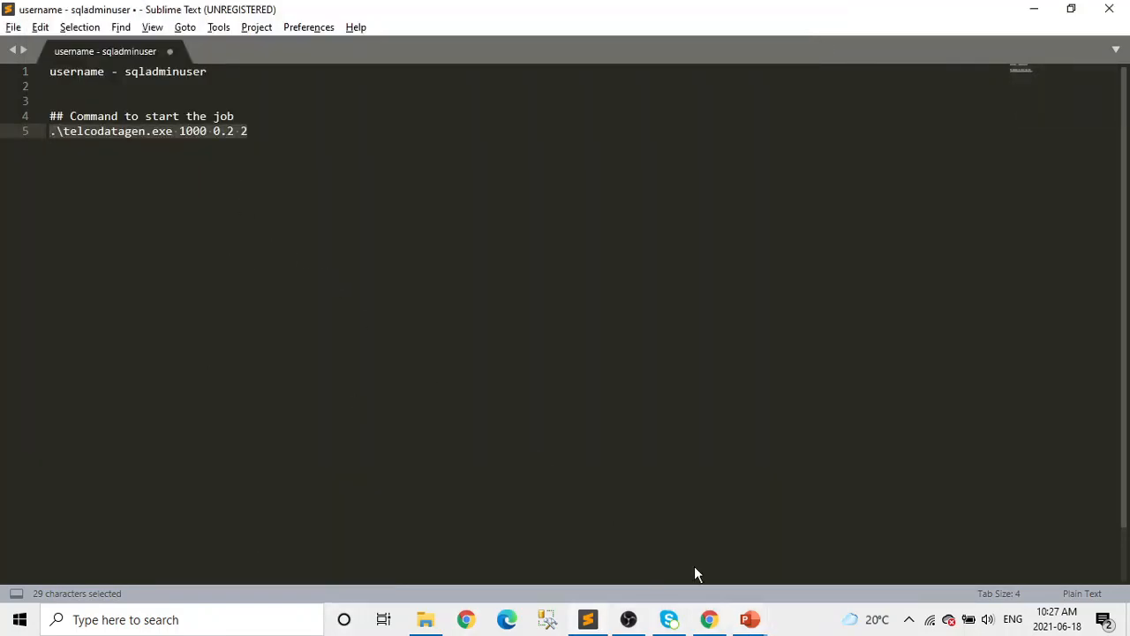
- Switch to File Explorer and open telcodatagen.exe.config from the TelcoGenerator folder in Notepad++
left_click(426, 619)
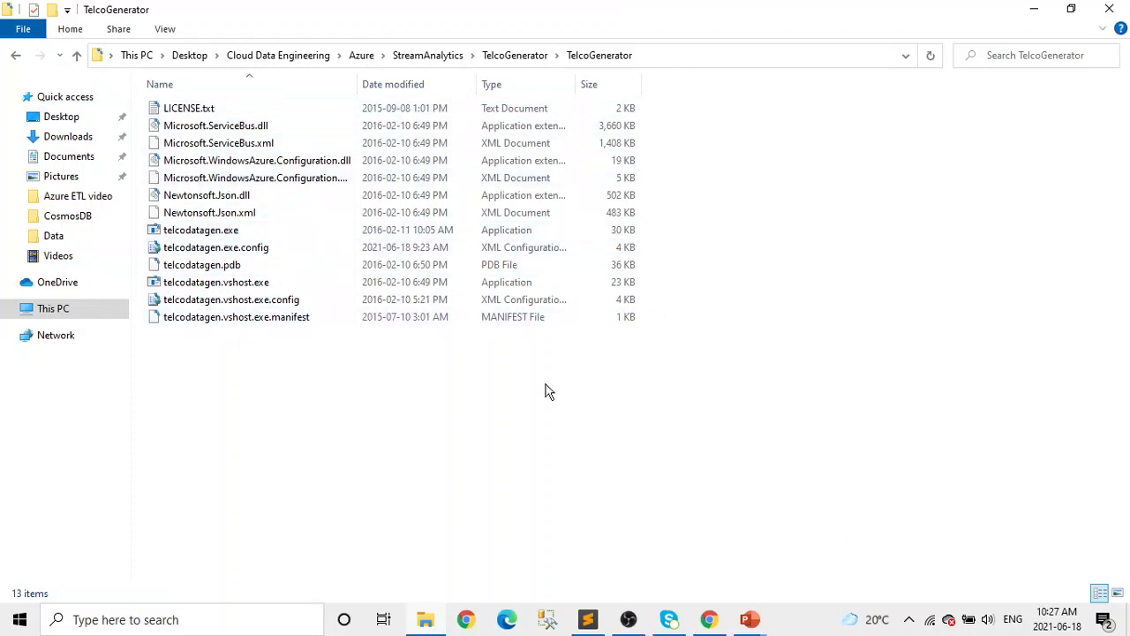
double_click(232, 247)
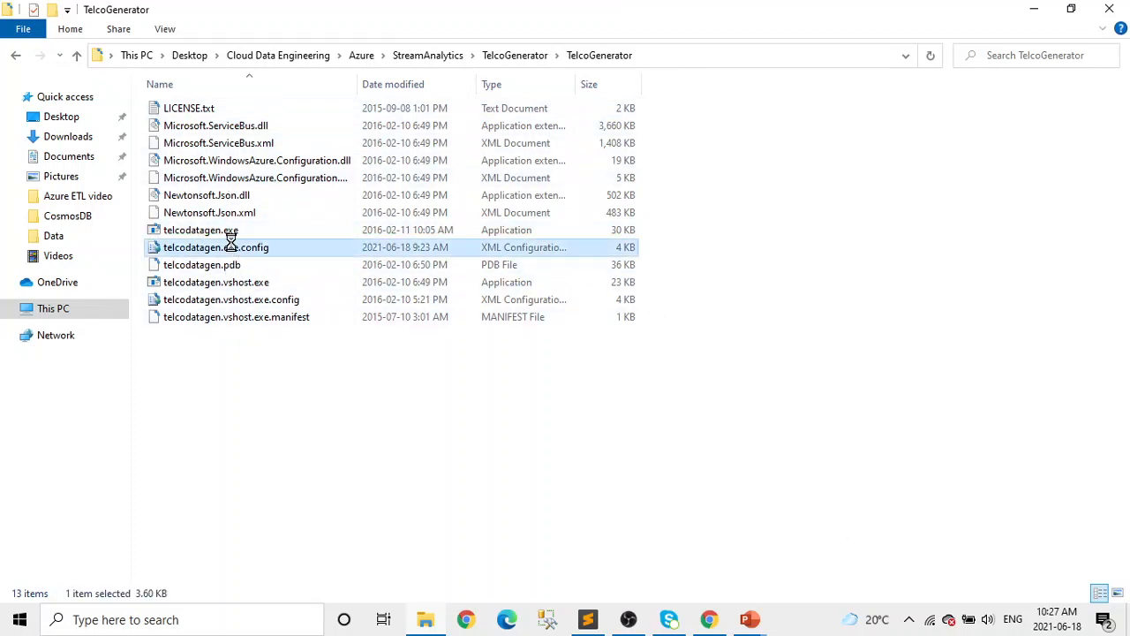
right_click(232, 248)
left_click(330, 269)
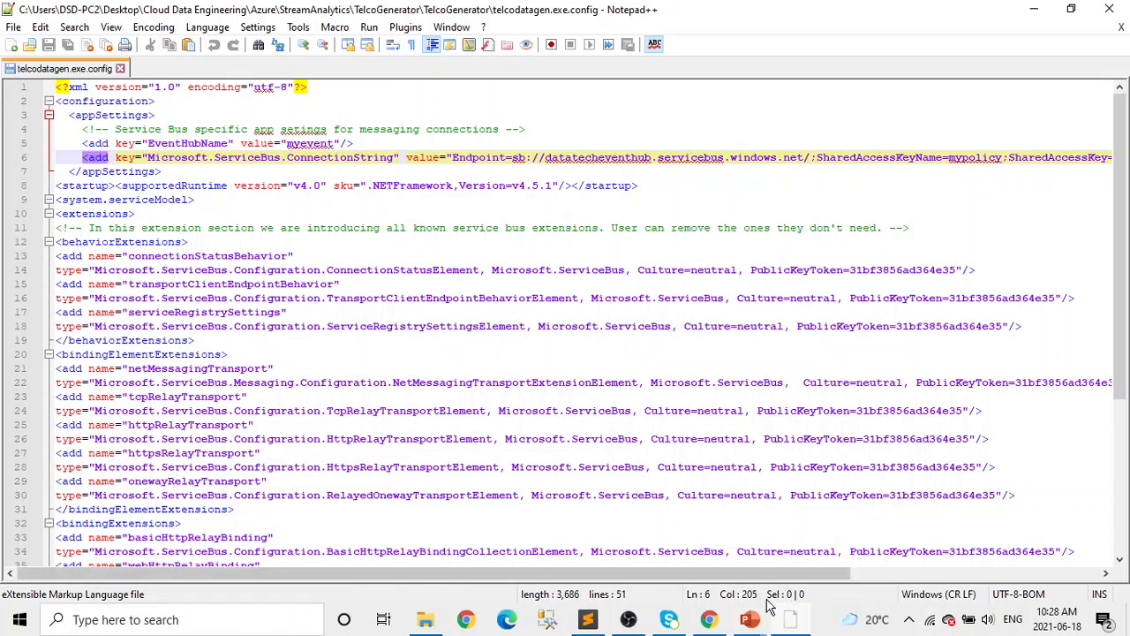
- Switch to the Azure portal in Chrome and open the myevent event hub in the datatecheventhub namespace
left_click(712, 621)
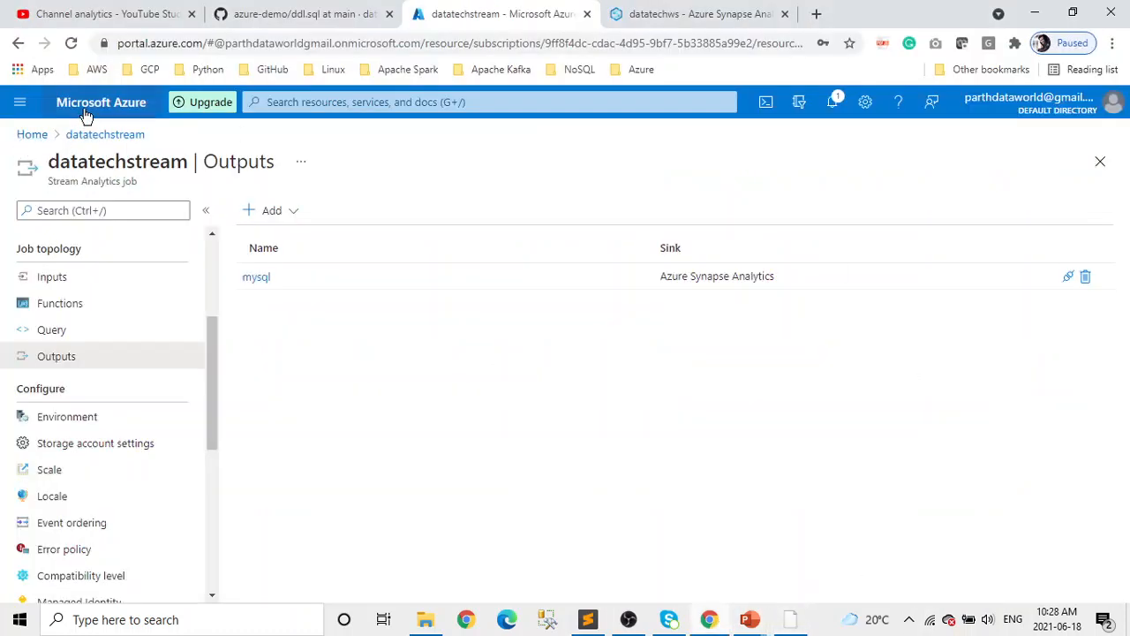
left_click(35, 135)
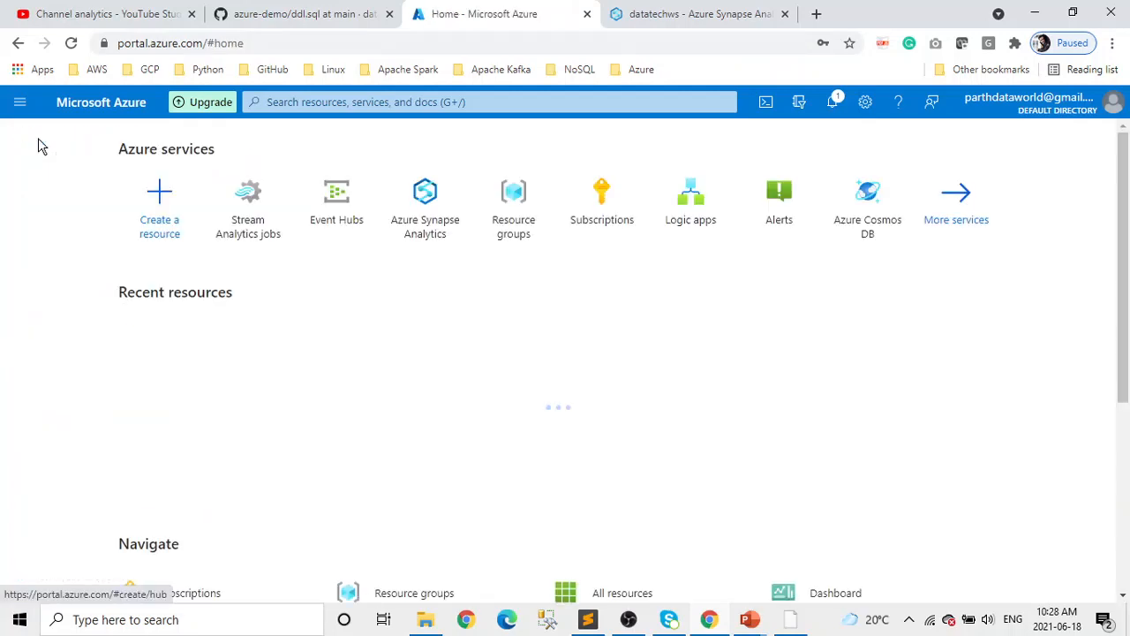
left_click(336, 212)
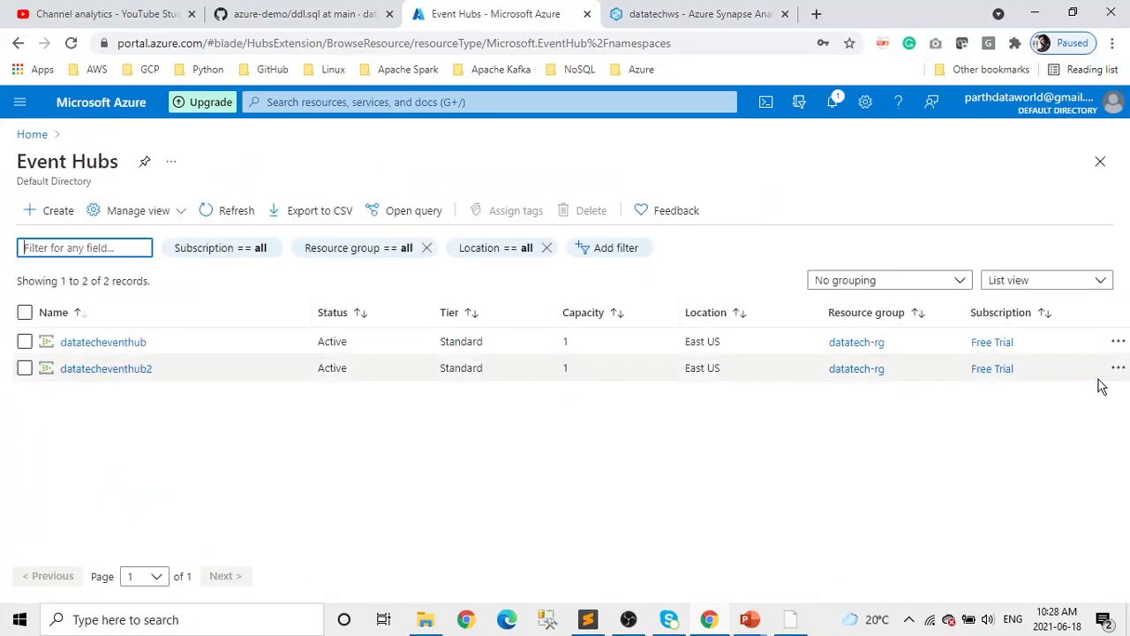
left_click(89, 342)
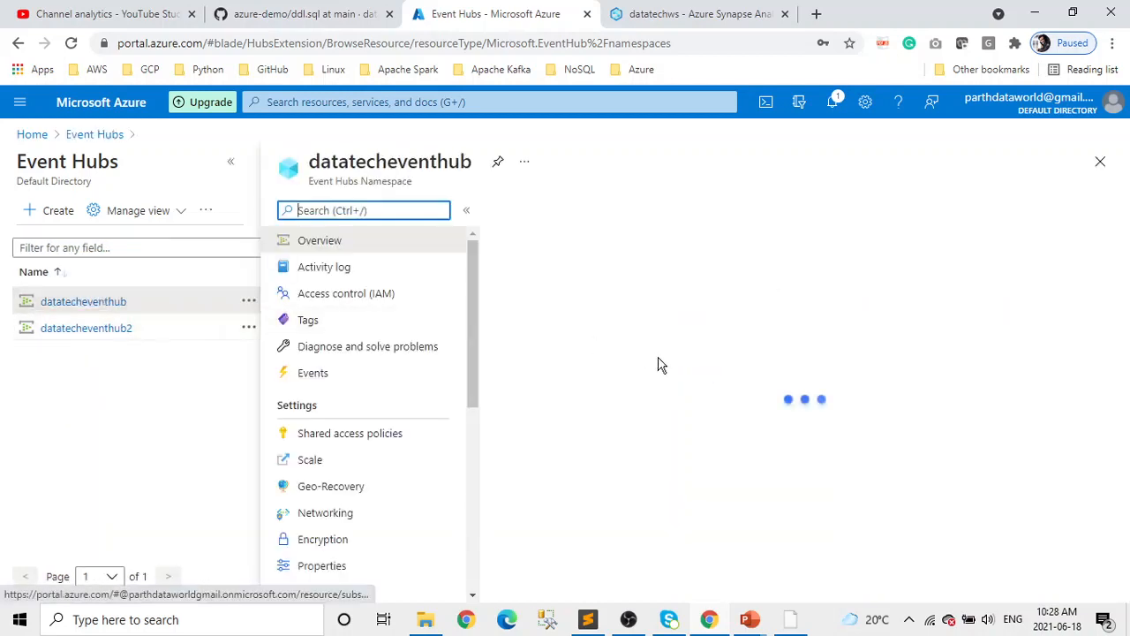
scroll(786, 468, "down", 5)
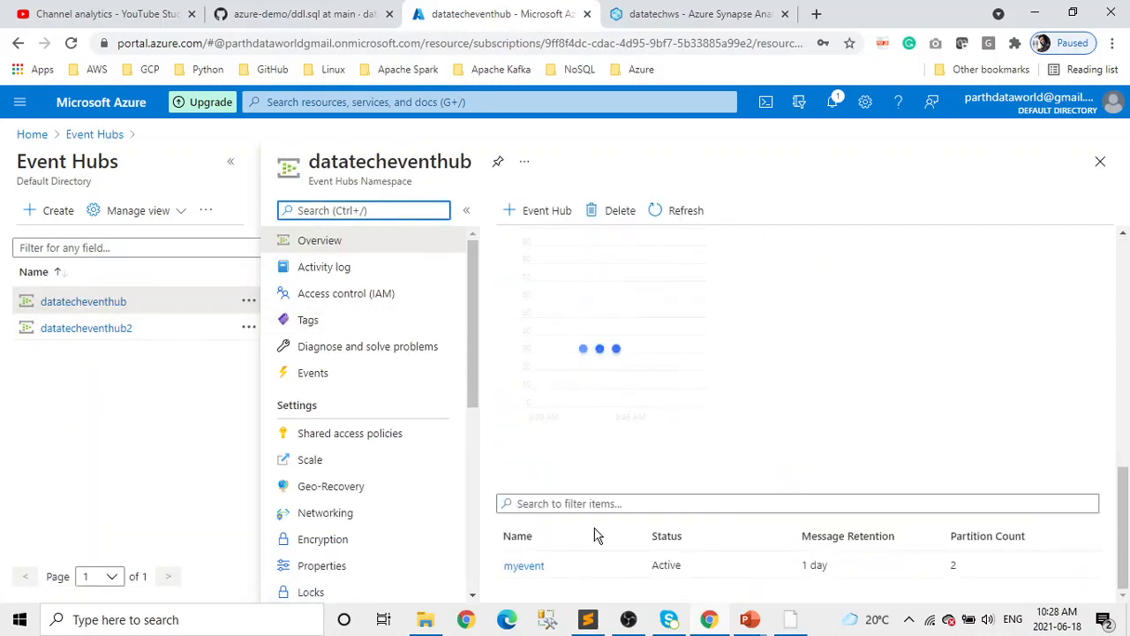
left_click(552, 565)
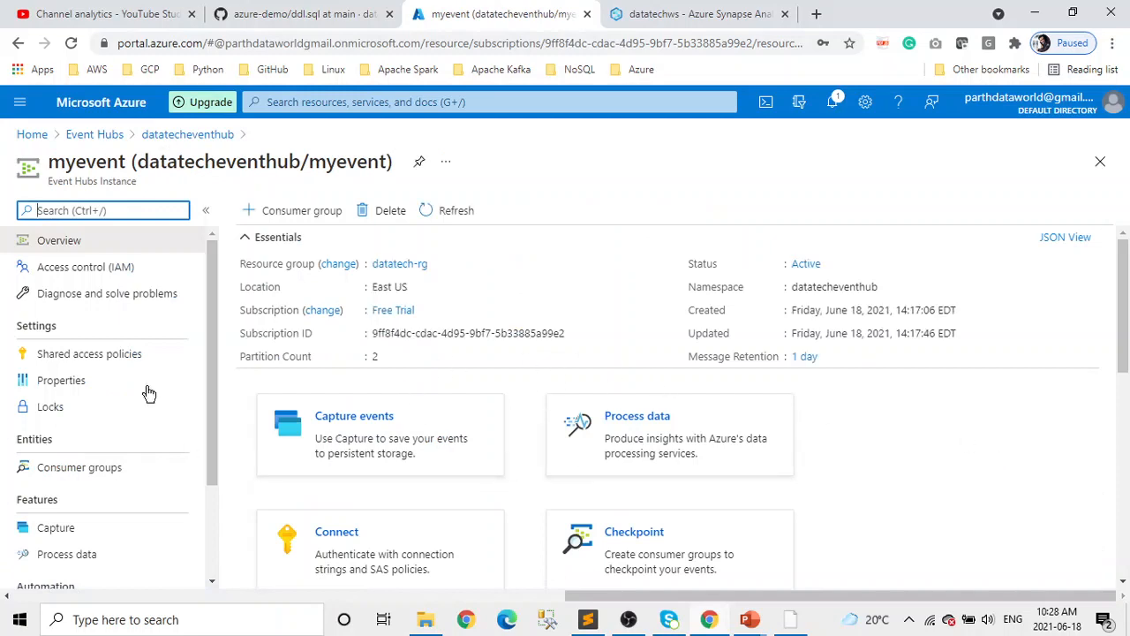
- Open the mypolicy shared access policy of myevent and copy its primary key connection string
left_click(113, 355)
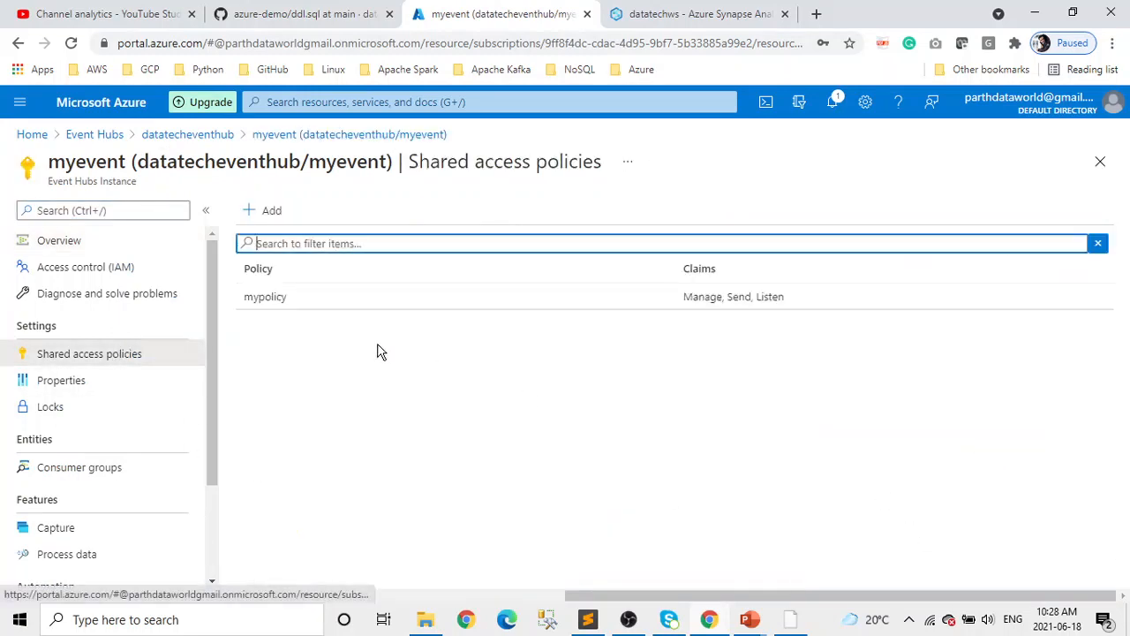
left_click(282, 298)
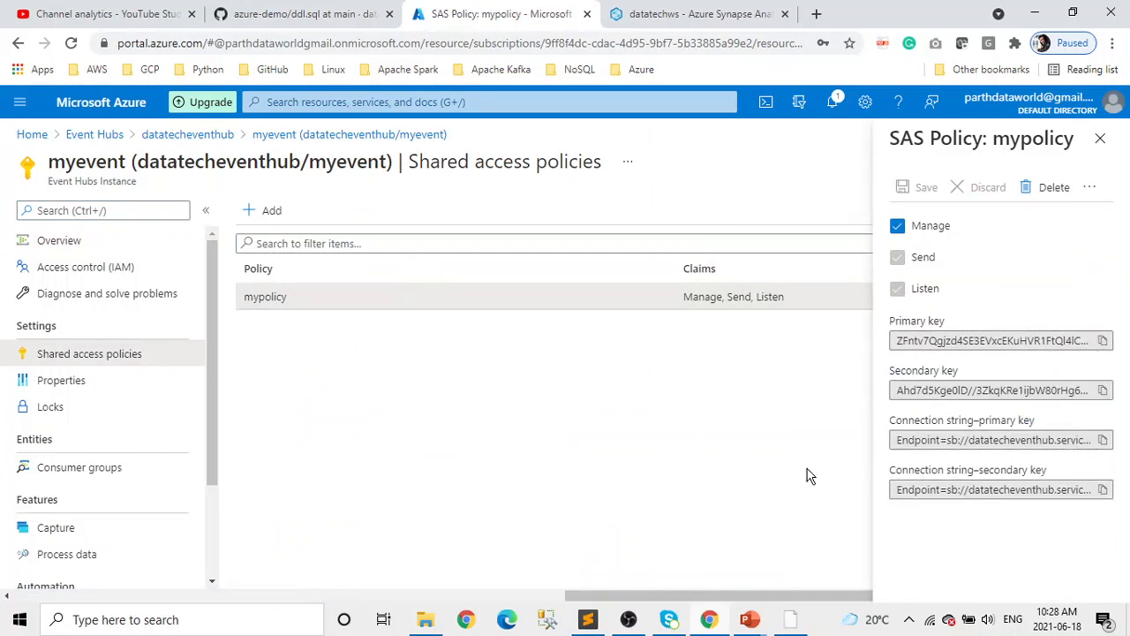
left_click(1103, 441)
- Switch to Sublime Text and paste the copied connection string three lines below the telcodatagen command
left_click(587, 620)
left_click(310, 160)
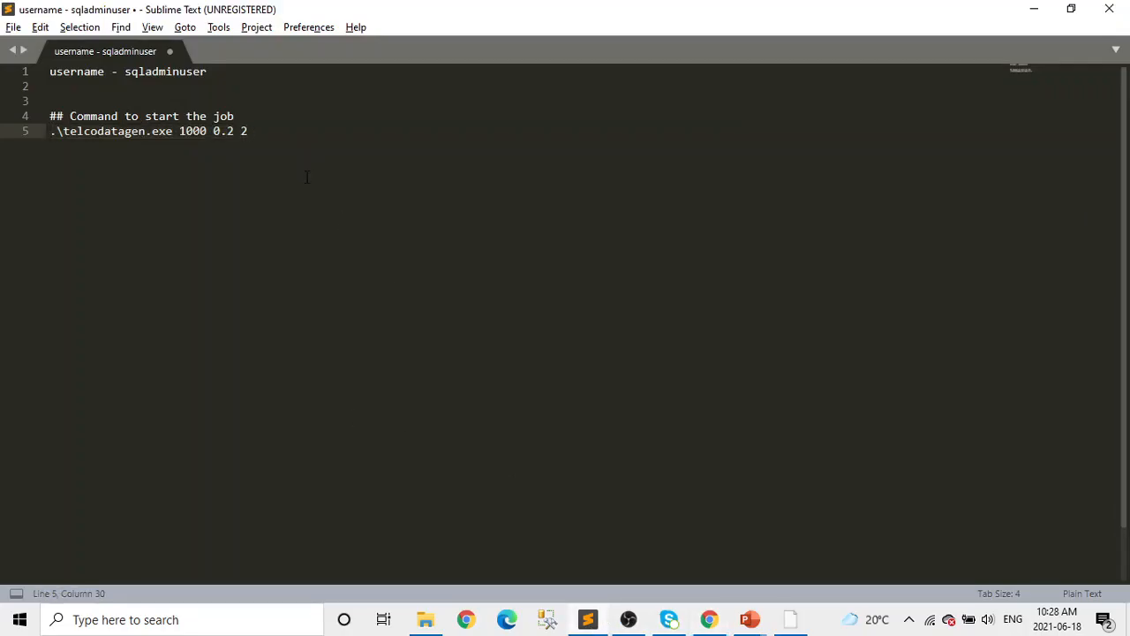
key("Return")
key("Return")
key("Return")
key("ctrl+v")
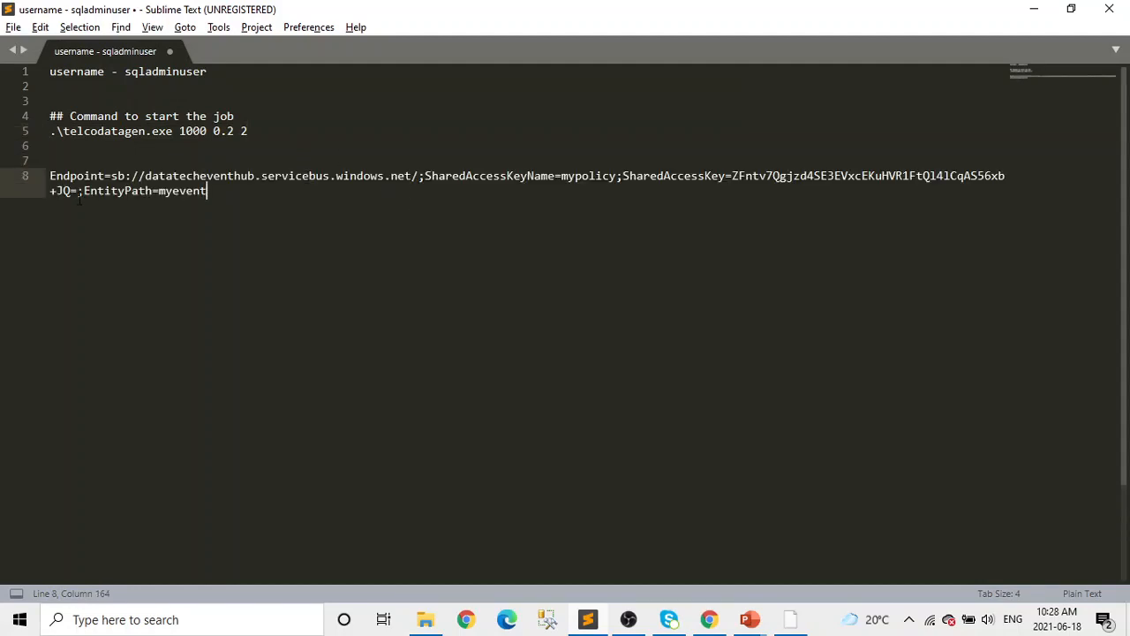
- Copy the pasted connection string from Endpoint through the end of the shared access key, leaving out ;EntityPath=myevent
left_click_drag(78, 191, 51, 175)
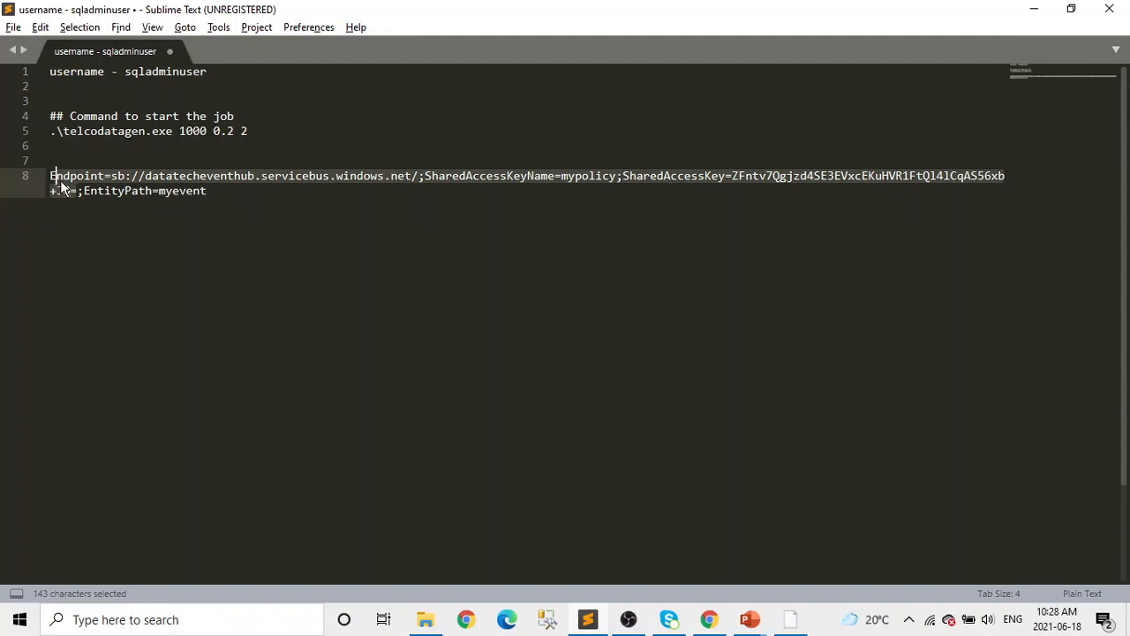
left_click(97, 218)
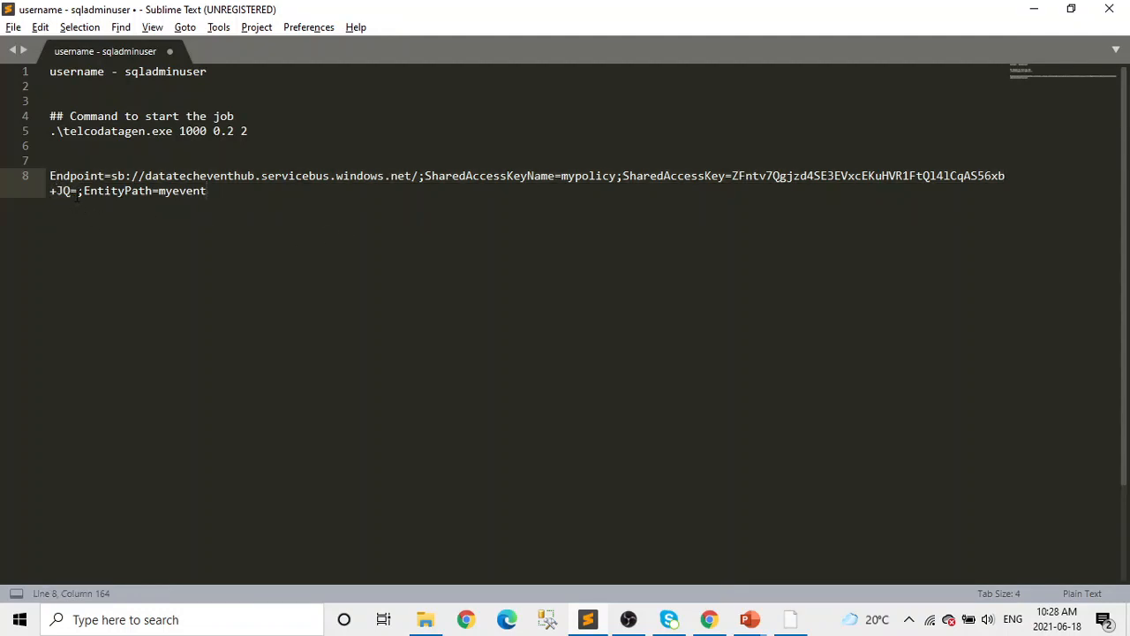
left_click_drag(77, 191, 50, 176)
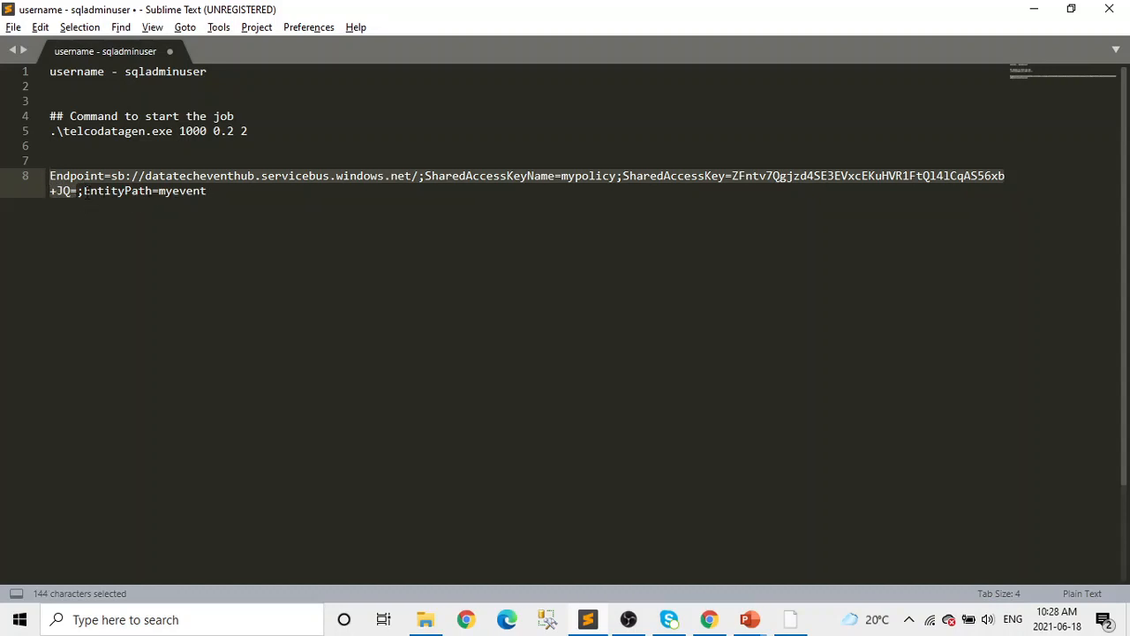
right_click(57, 186)
left_click(104, 234)
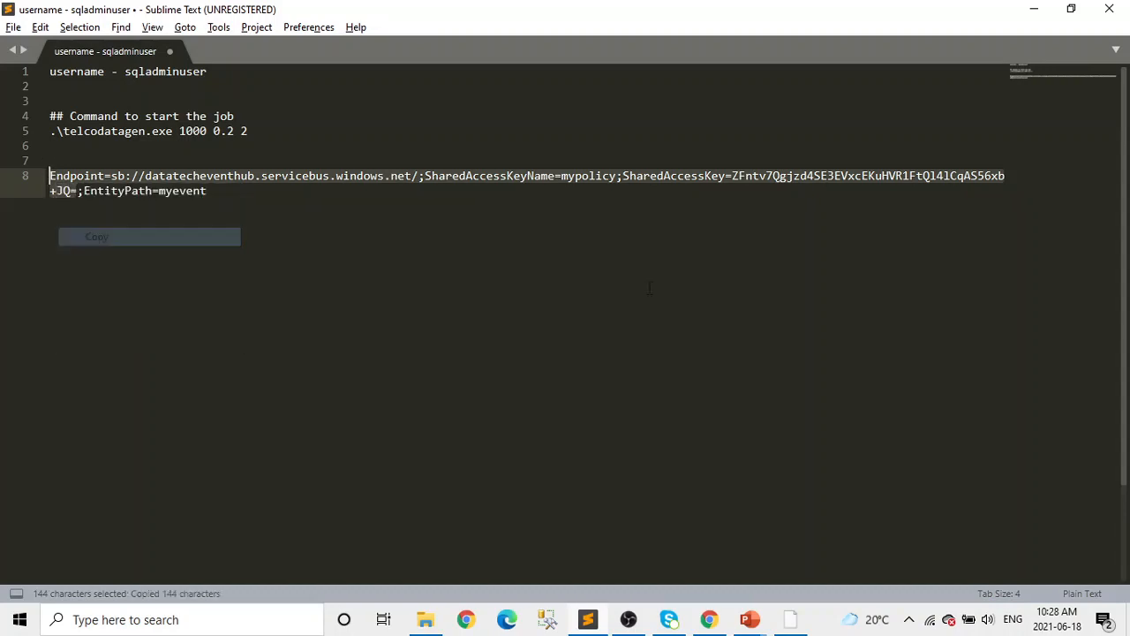
- Switch to Notepad++ and replace the Microsoft.ServiceBus.ConnectionString value in telcodatagen.exe.config with the copied connection string
key("alt+Tab")
key("alt+Tab")
key("Tab")
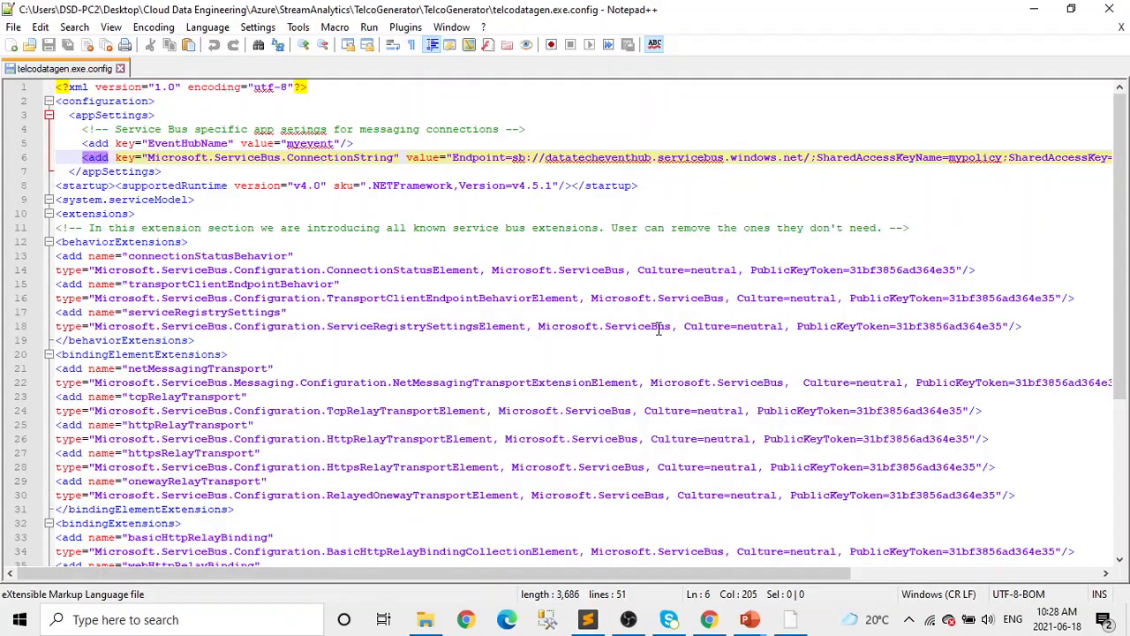
left_click(454, 158)
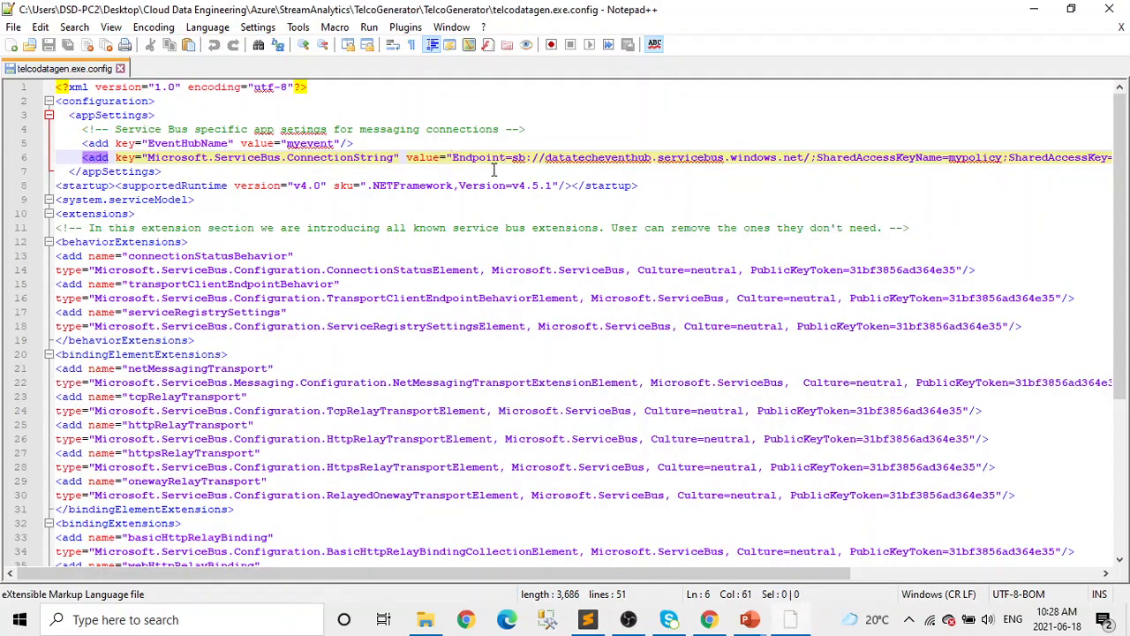
key("Delete")
key("Delete")
key("Delete")
key("Delete")
key("Delete")
key("Delete")
key("Delete")
key("Delete")
key("Delete")
key("Delete")
key("Delete")
key("Delete")
key("Delete")
key("Delete")
key("Delete")
key("Delete")
key("Delete")
key("Delete")
key("Delete")
key("Delete")
key("Delete")
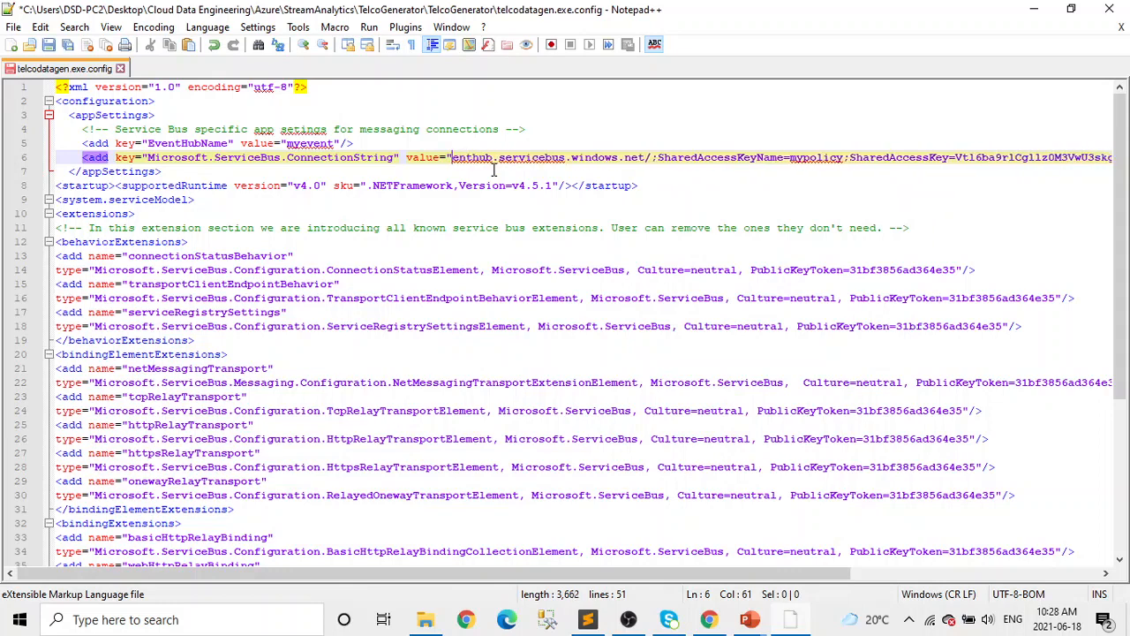
key("Delete")
key("Delete")
key("Delete")
key("Delete")
key("Delete")
key("Delete")
key("Delete")
key("Delete")
key("Delete")
key("Delete")
key("Delete")
key("Delete")
key("Delete")
key("Delete")
key("Delete")
key("Delete")
key("Delete")
key("Delete")
key("Delete")
key("Delete")
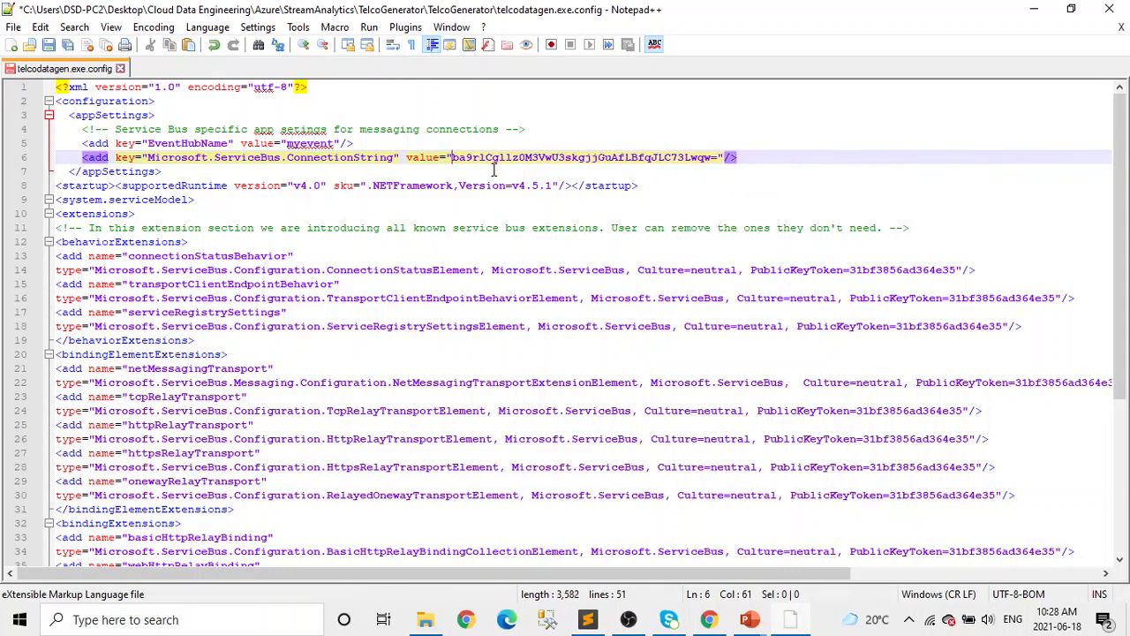
key("Delete")
key("Delete")
key("Delete")
key("Delete")
key("Delete")
key("Delete")
key("Delete")
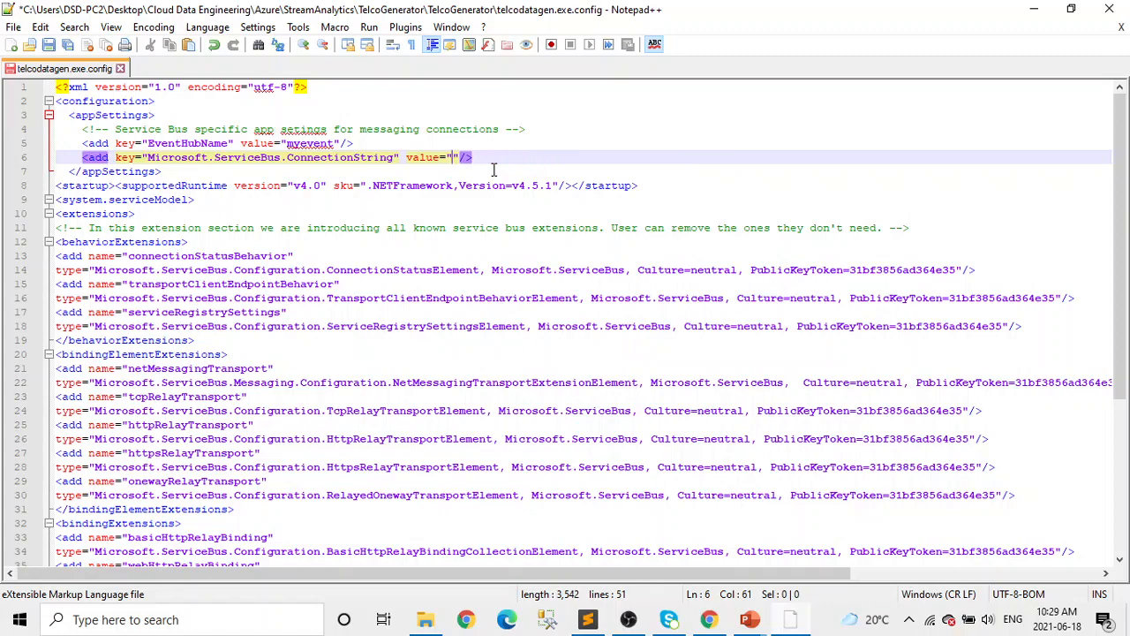
key("ctrl+v")
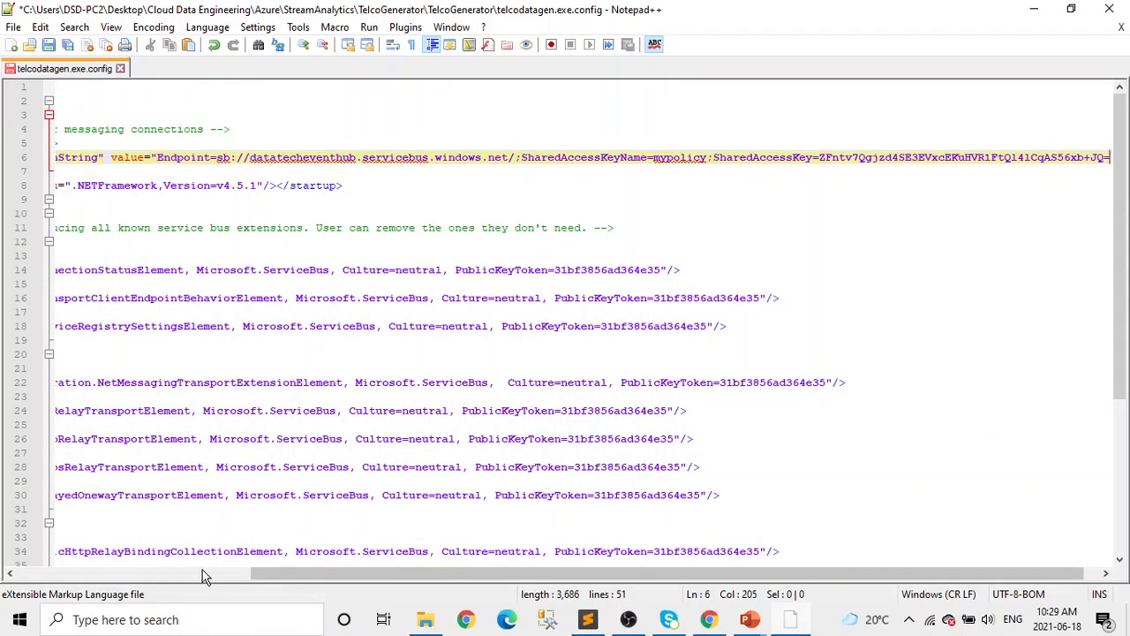
left_click_drag(304, 576, 4, 591)
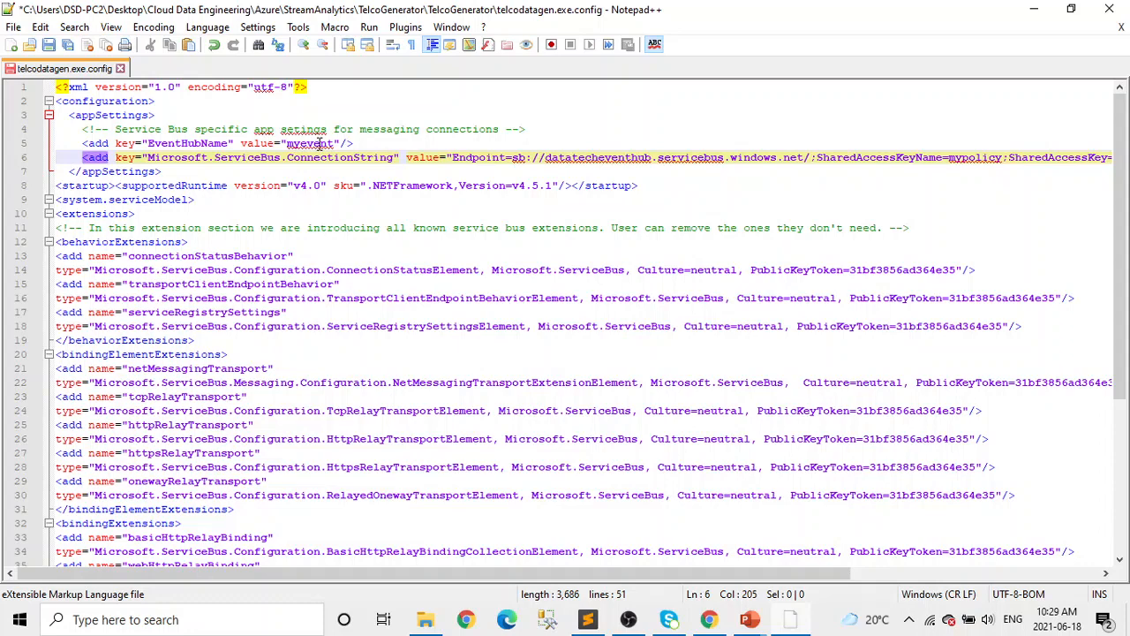
- Switch to Sublime Text and examine the full connection string, highlighting its myevent entity path value
left_click(594, 624)
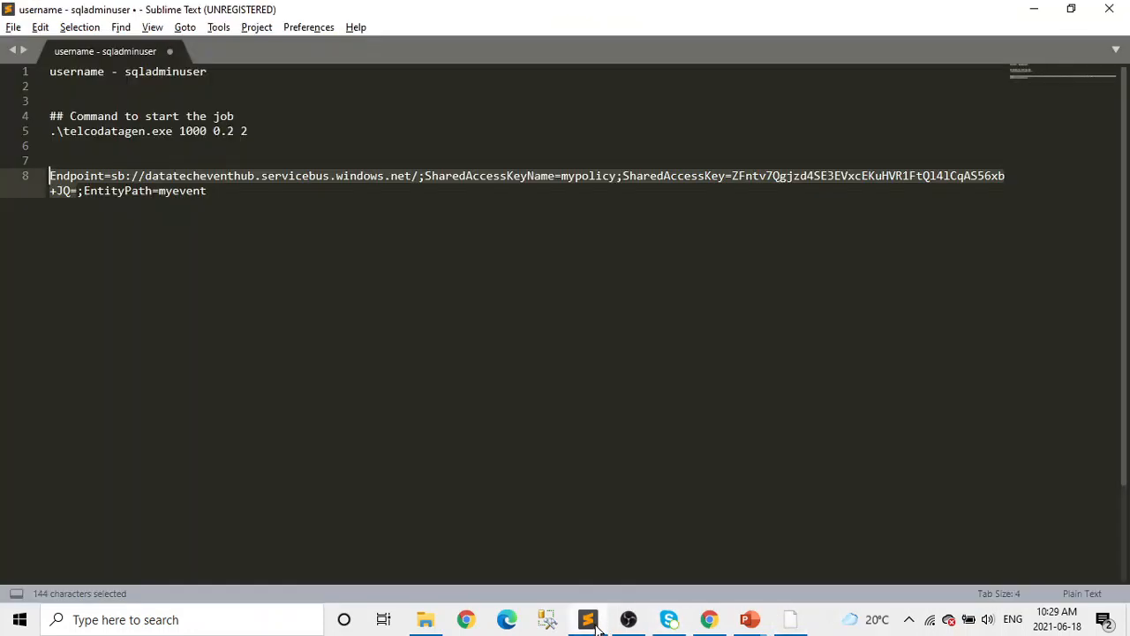
left_click(208, 192)
left_click_drag(209, 192, 9, 168)
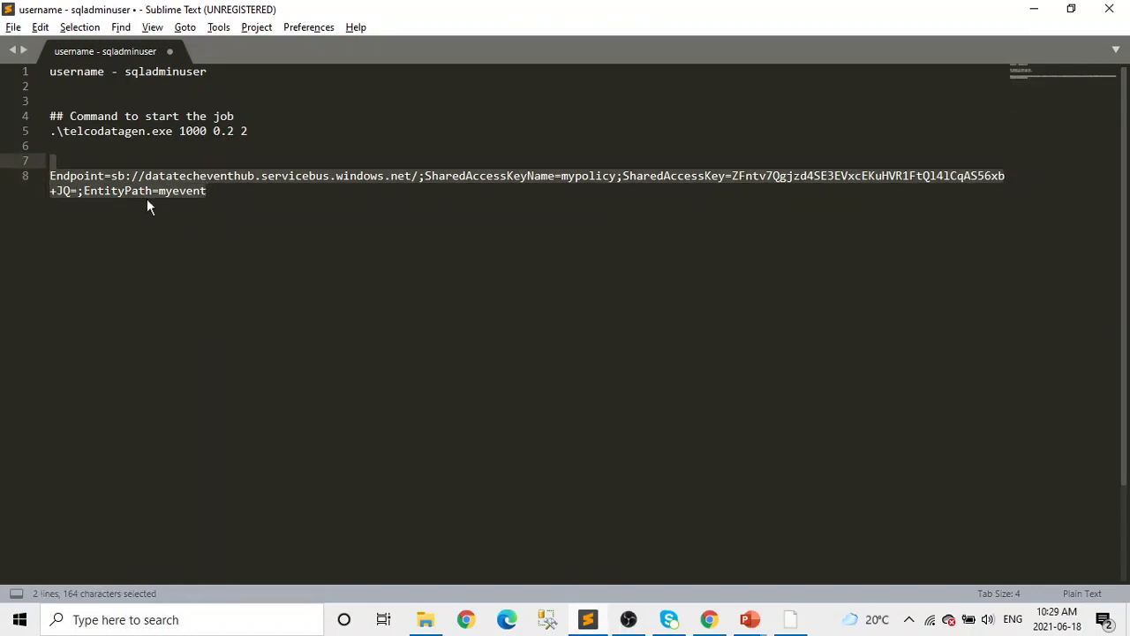
left_click(233, 201)
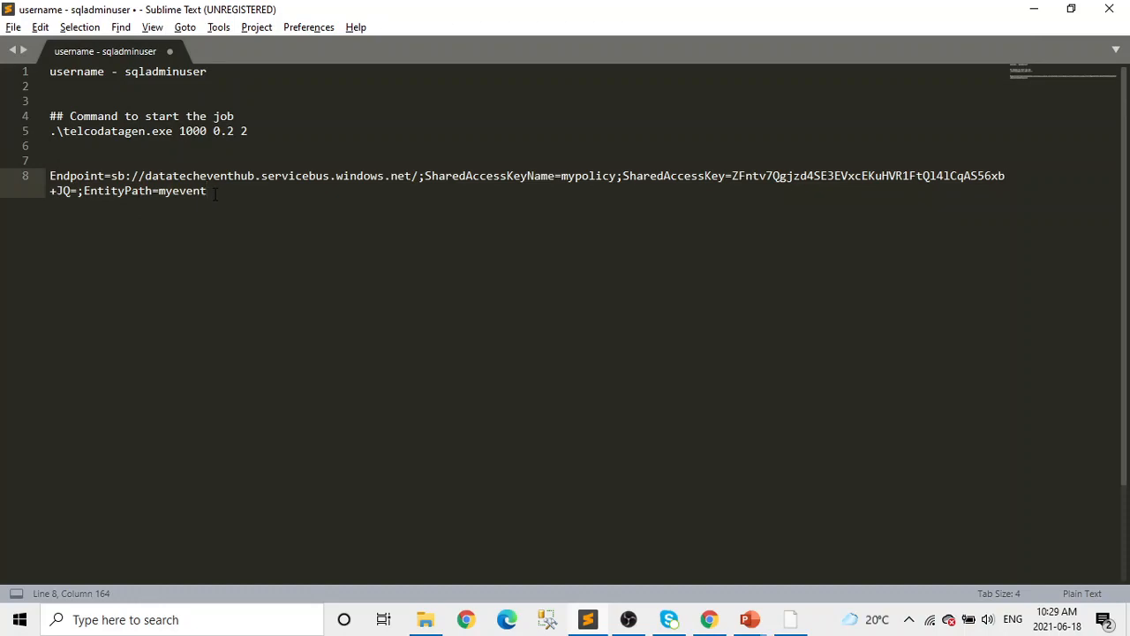
left_click_drag(215, 193, 164, 190)
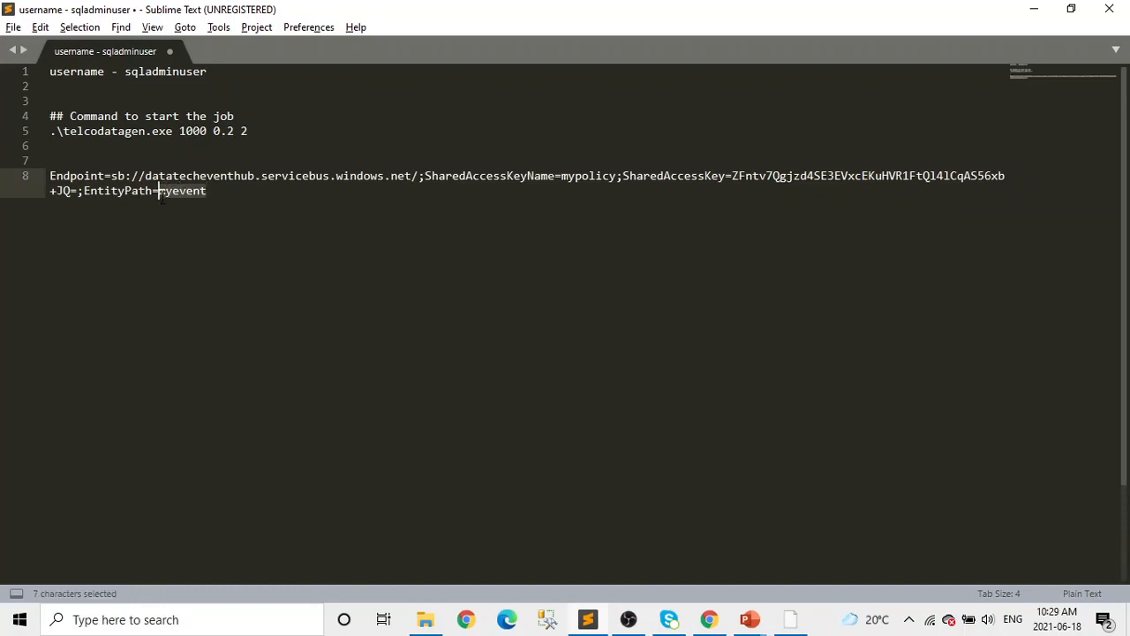
- Switch to Notepad++, save telcodatagen.exe.config, and close the editor
key("alt+Tab")
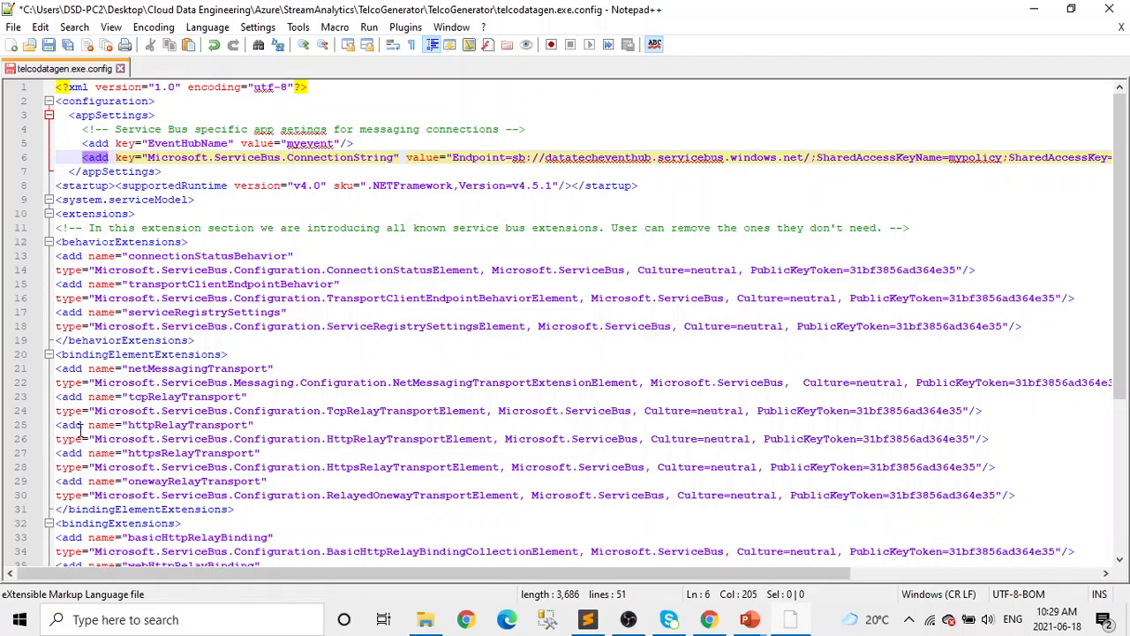
left_click(48, 45)
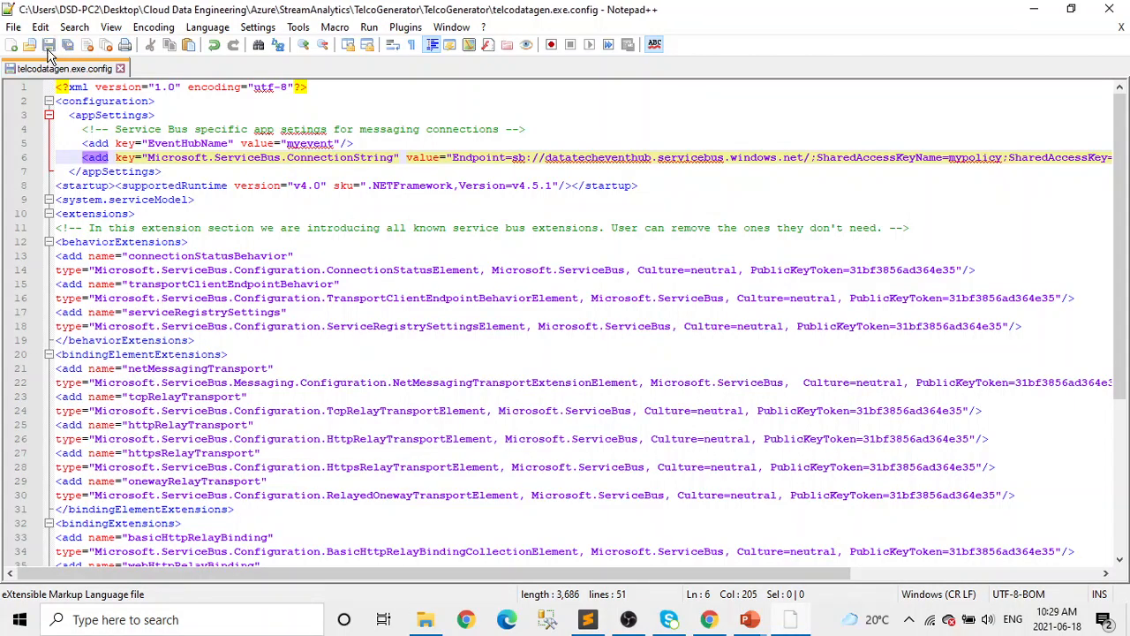
left_click(1110, 9)
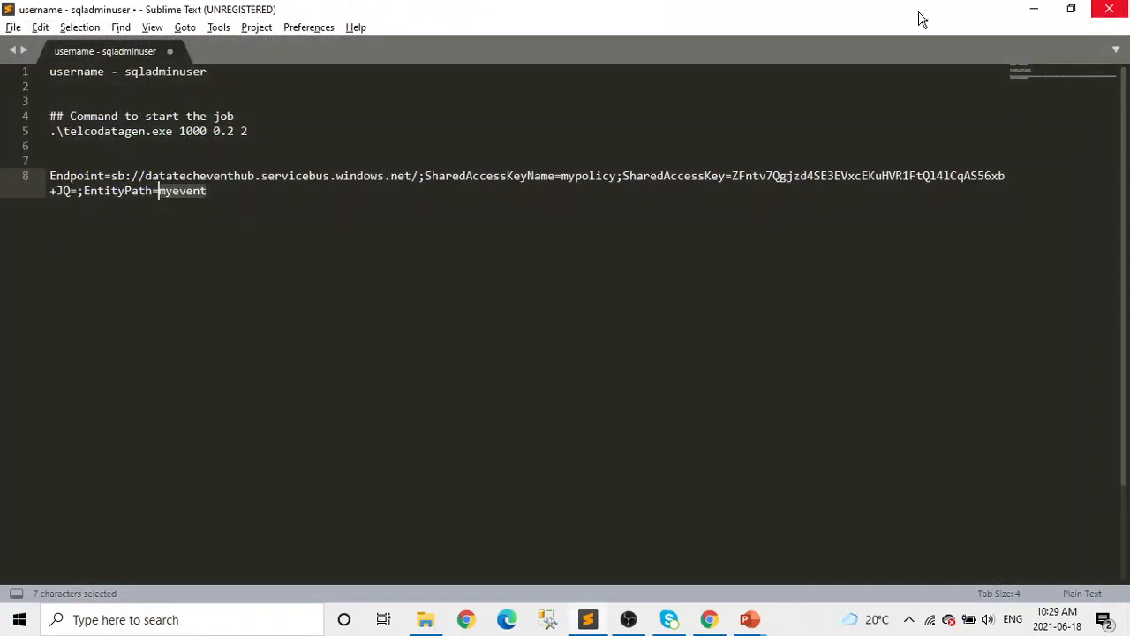
- Open Command Prompt and change to the StreamAnalytics\TelcoGenerator\TelcoGenerator folder, using the path copied from File Explorer
left_click(19, 622)
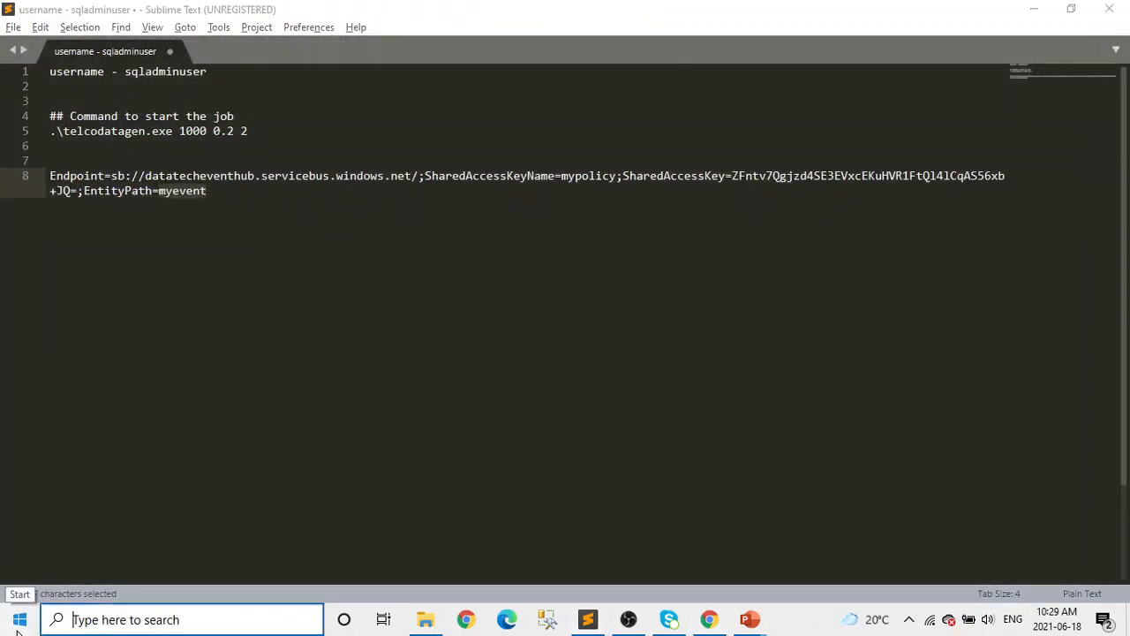
type("cmd")
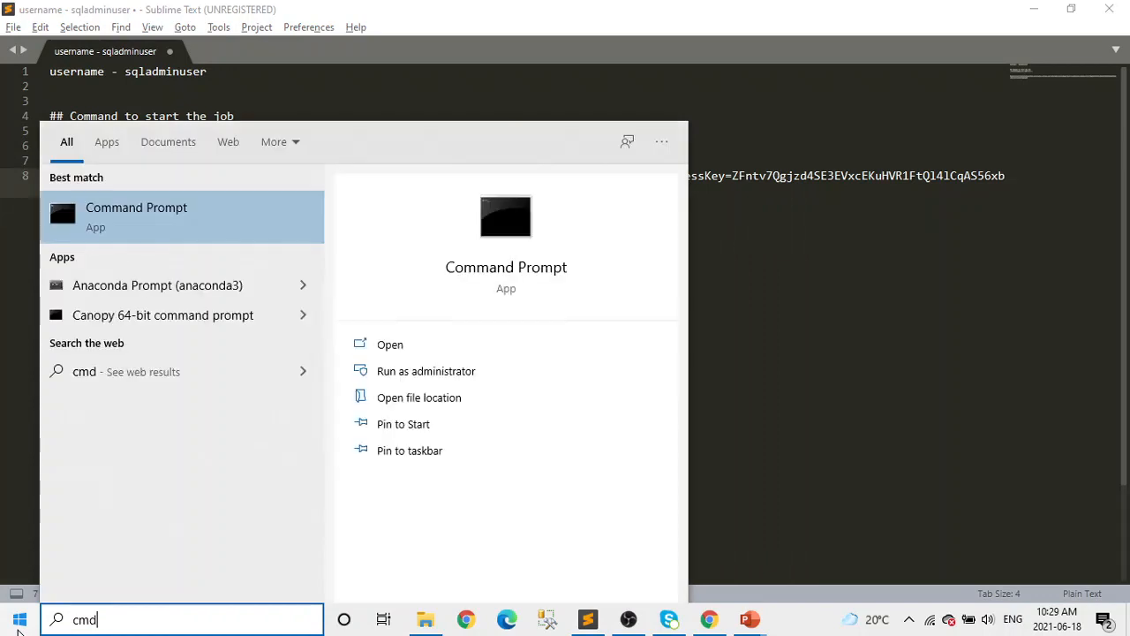
key("Return")
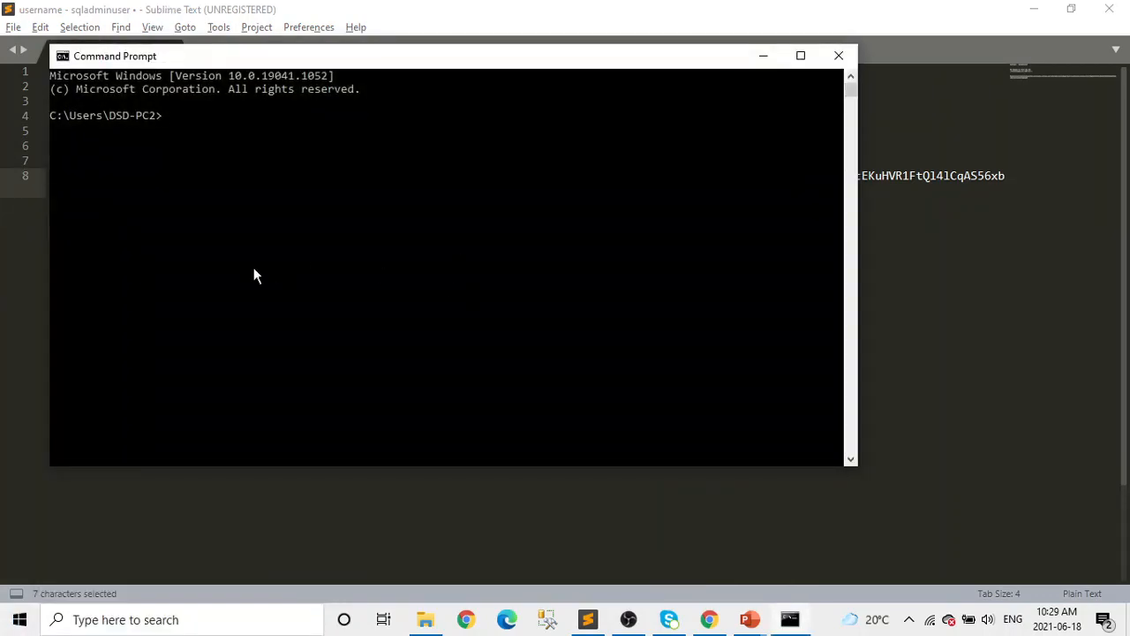
type("cd")
left_click(429, 631)
left_click(782, 55)
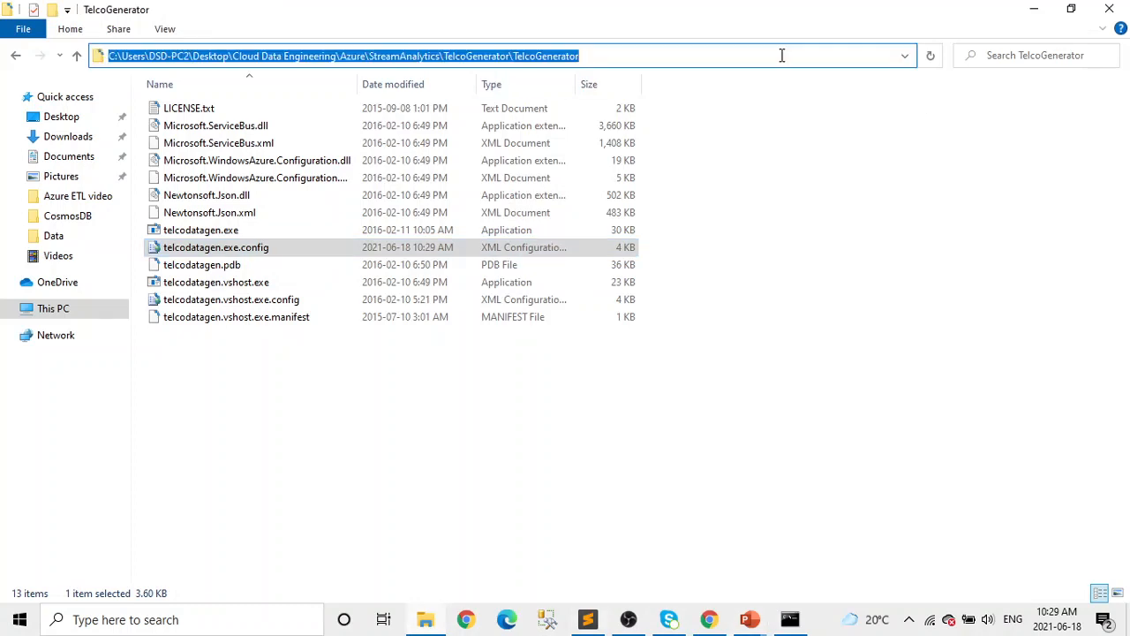
key("ctrl+c")
key("alt+Tab")
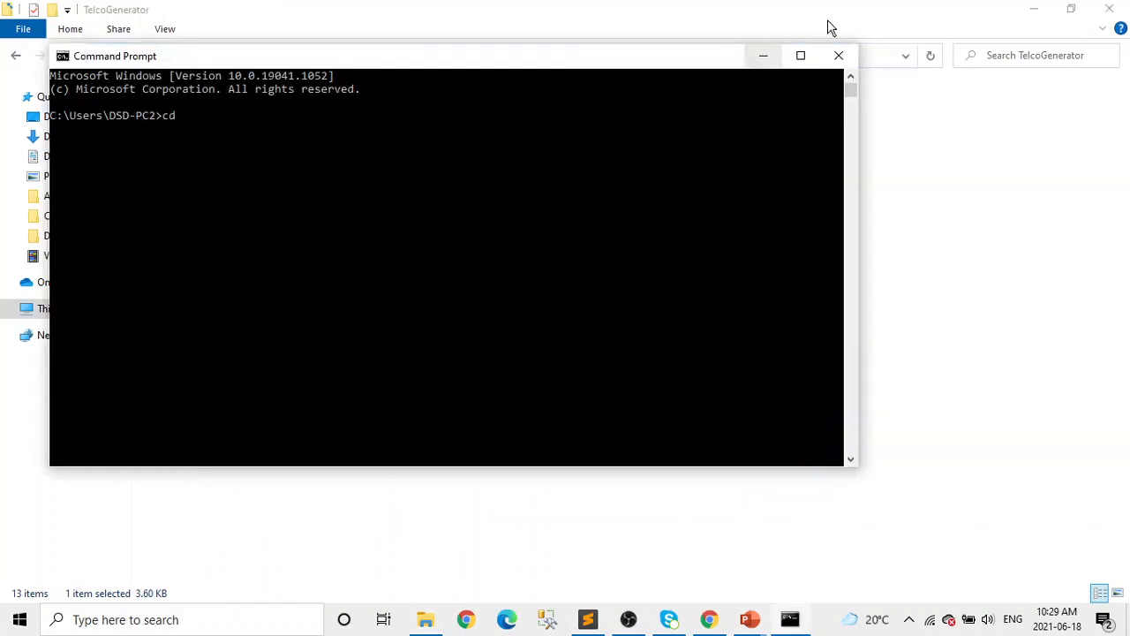
key("ctrl+v")
key("Return")
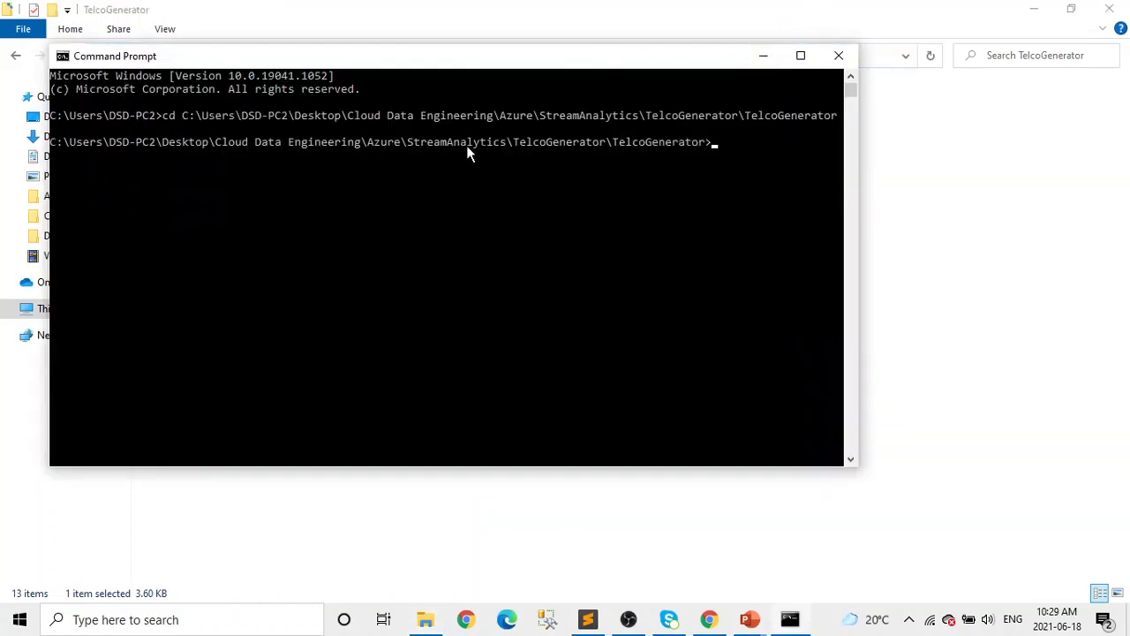
- Copy the command .\telcodatagen.exe 1000 0.2 2 from Sublime Text and run it in Command Prompt
key("alt+Tab")
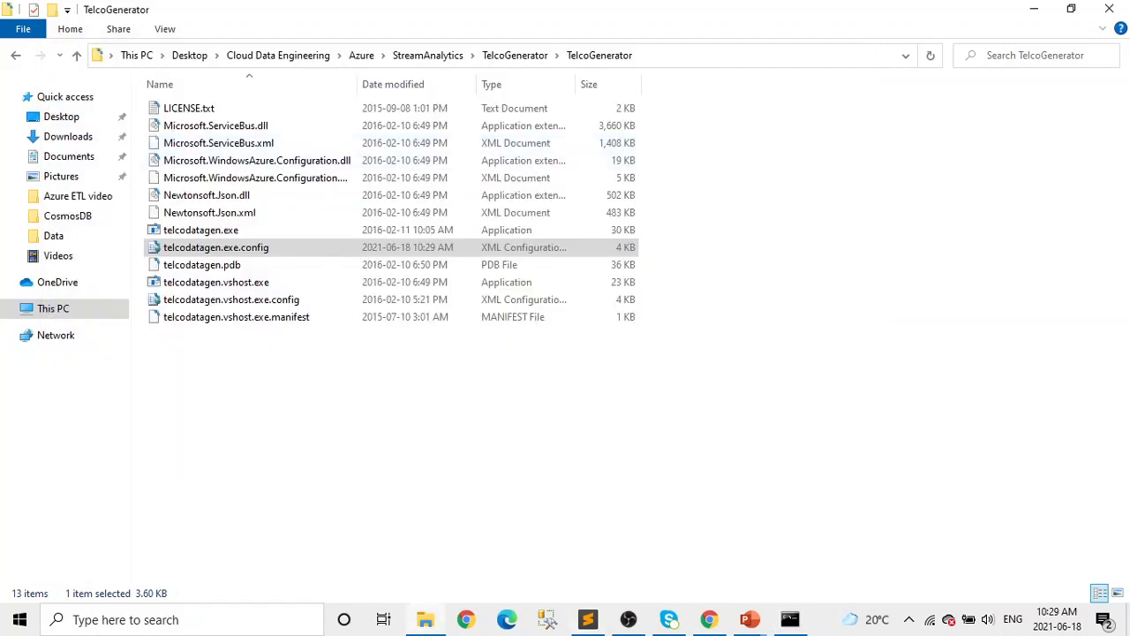
left_click(590, 623)
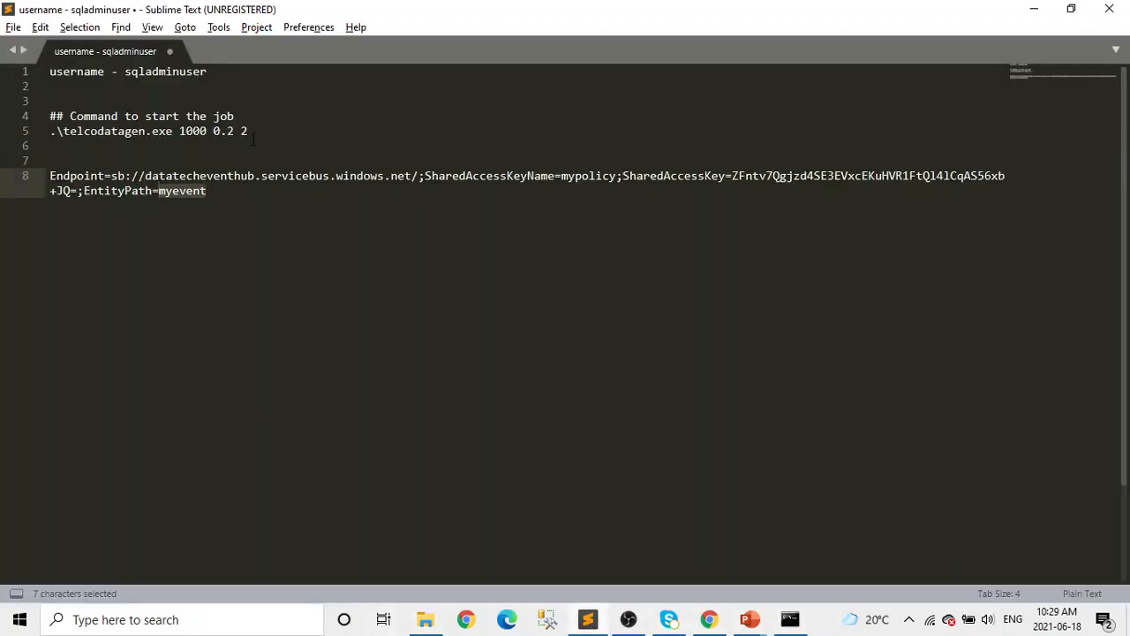
left_click_drag(253, 137, 55, 132)
right_click(49, 137)
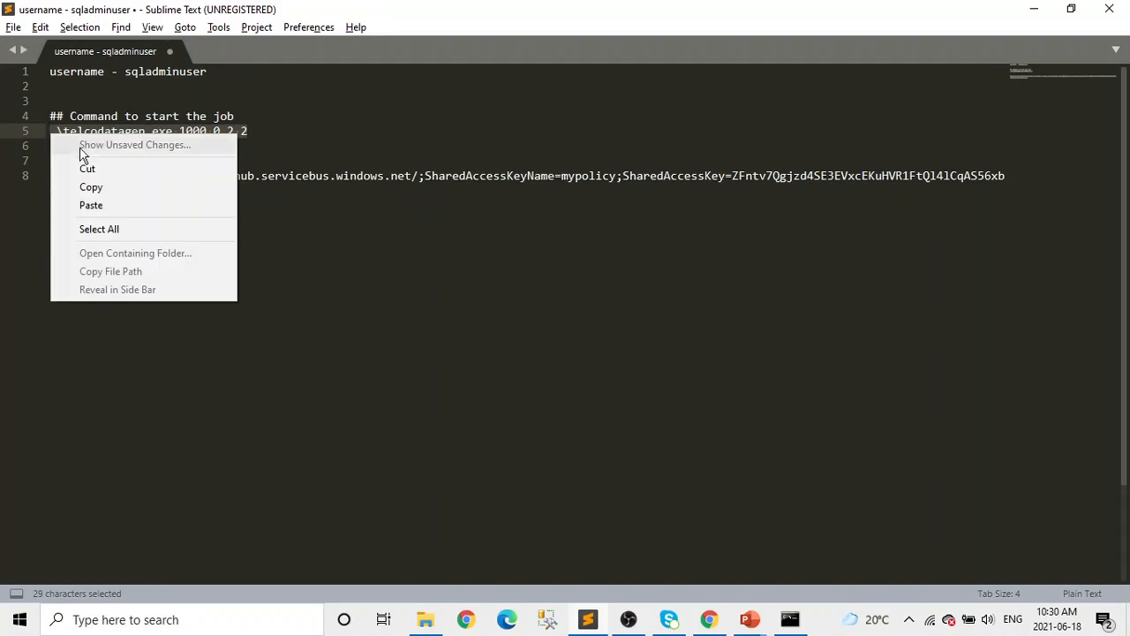
left_click(106, 205)
key("alt+Tab")
key("alt+Tab")
key("Tab")
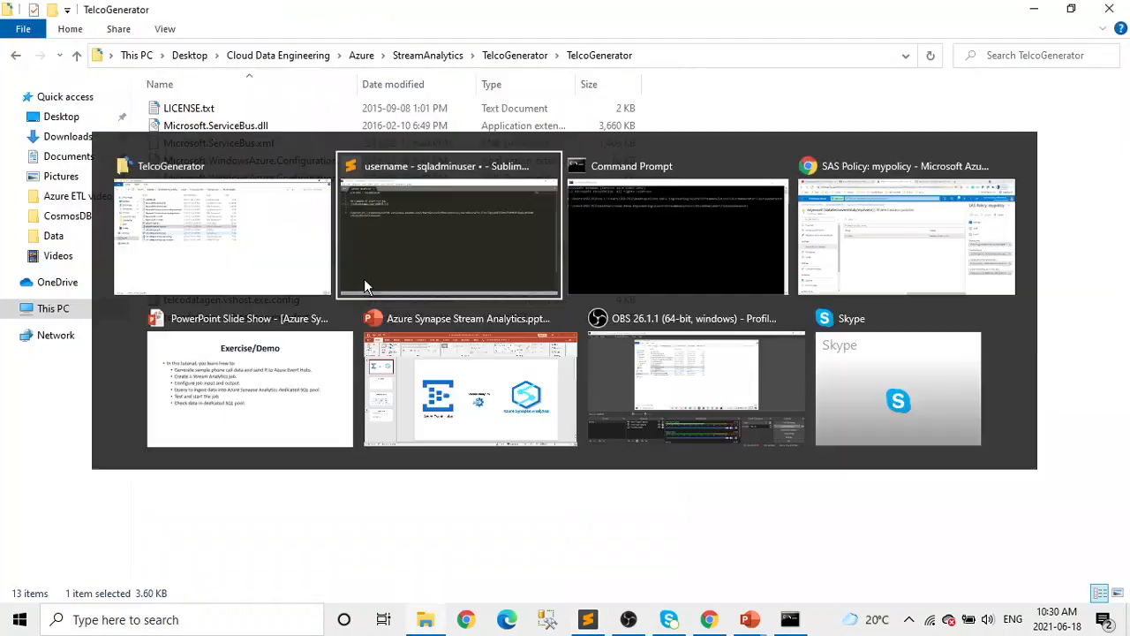
right_click(725, 144)
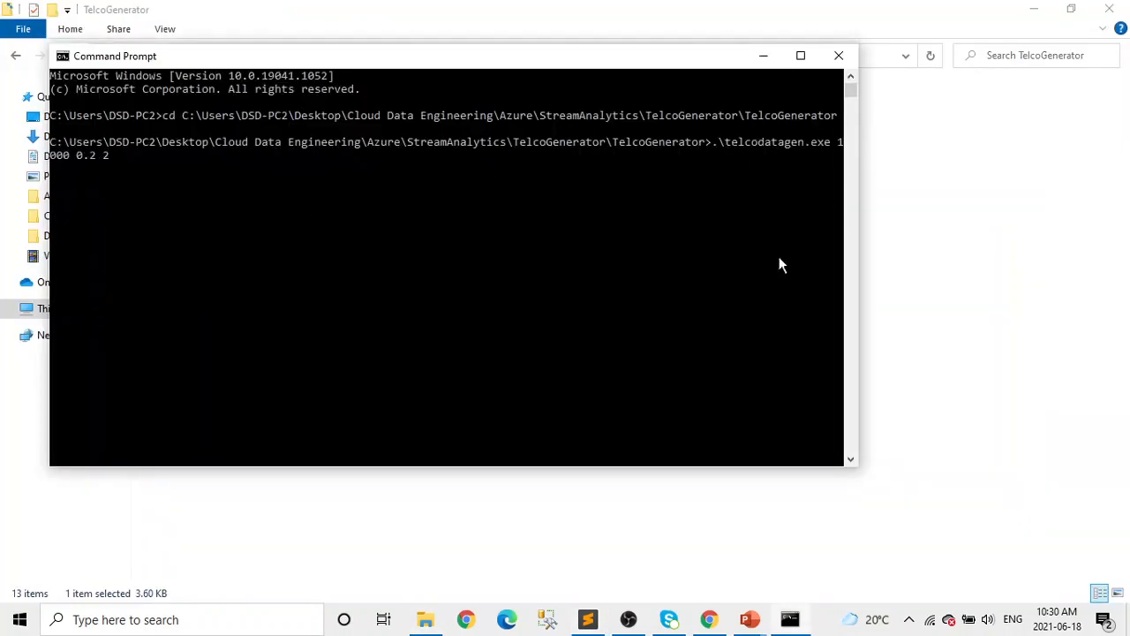
key("Return")
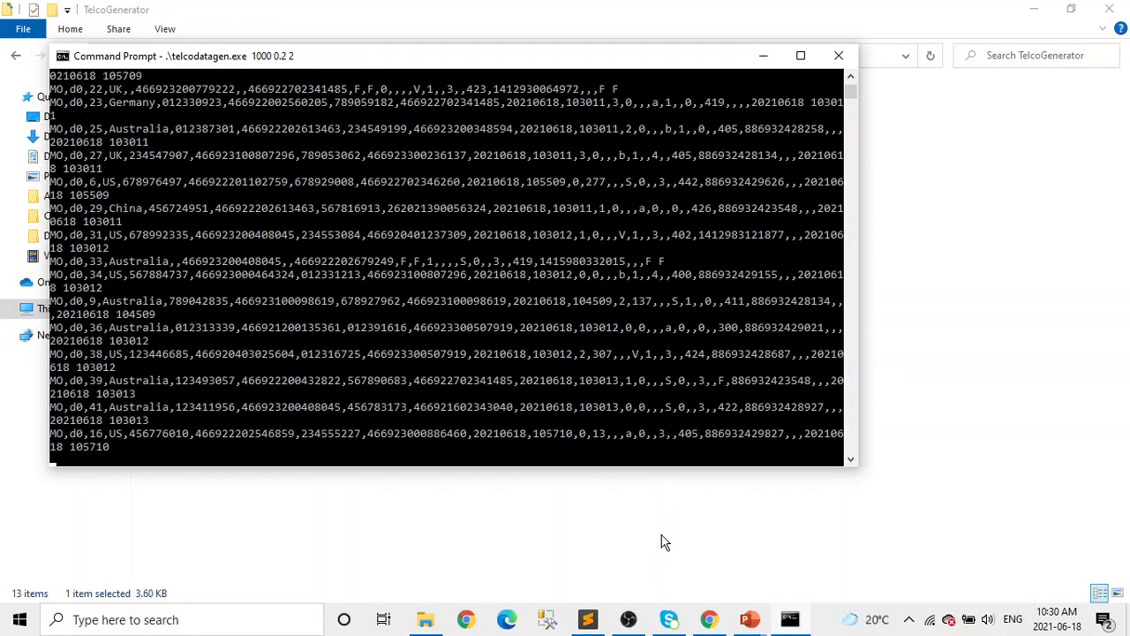
- Switch to the Azure portal in Chrome and open the query editor of the datatechstream Stream Analytics job
left_click(710, 619)
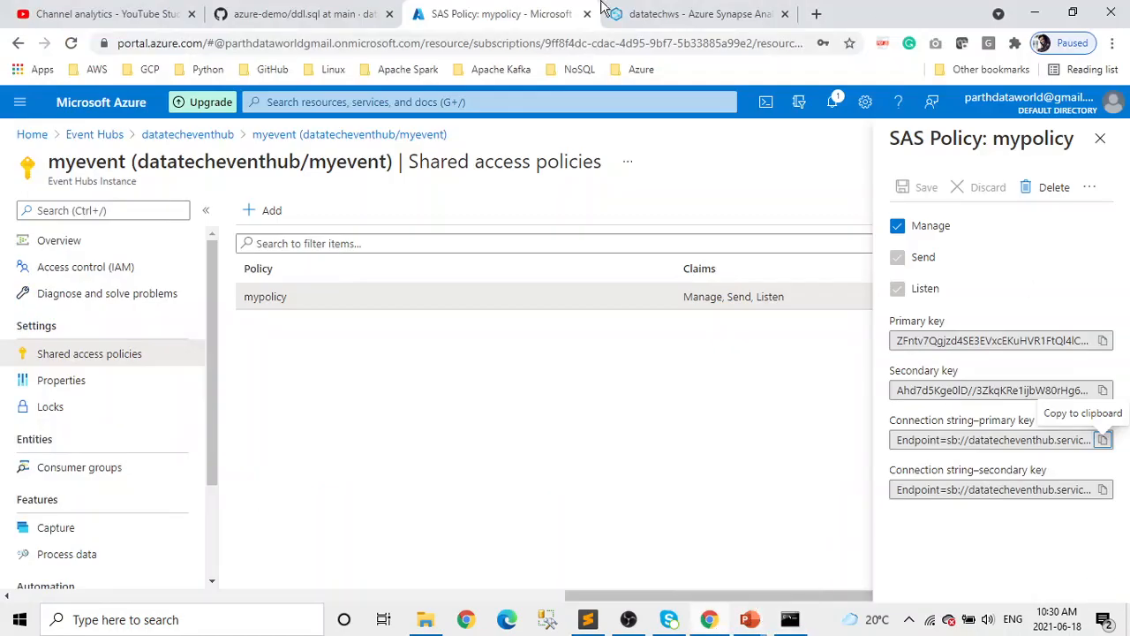
left_click(86, 138)
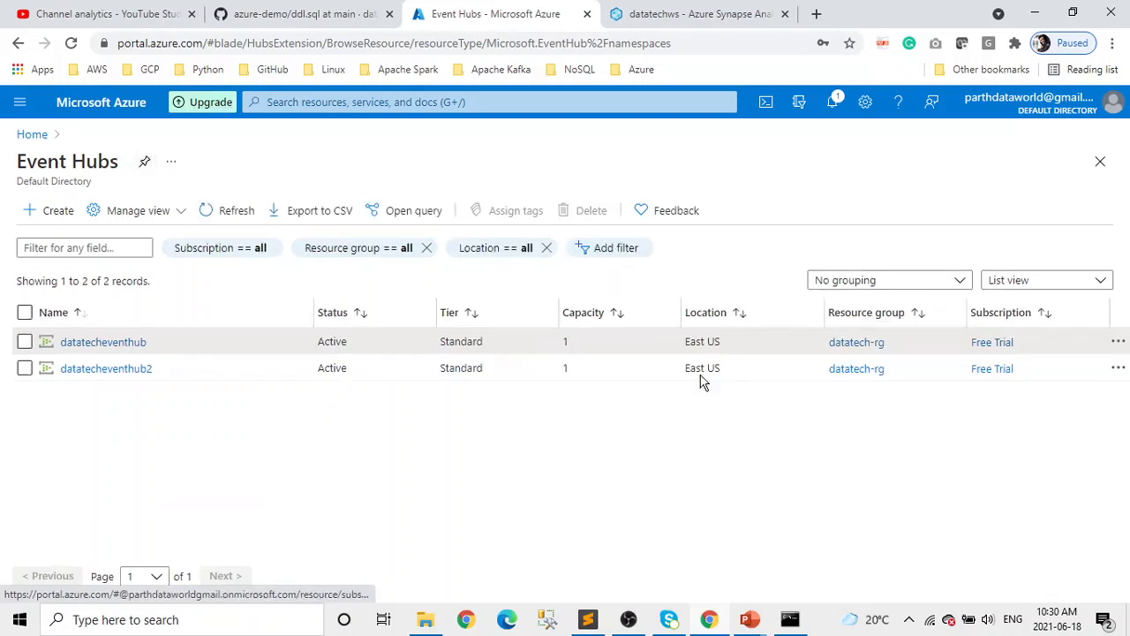
left_click(32, 134)
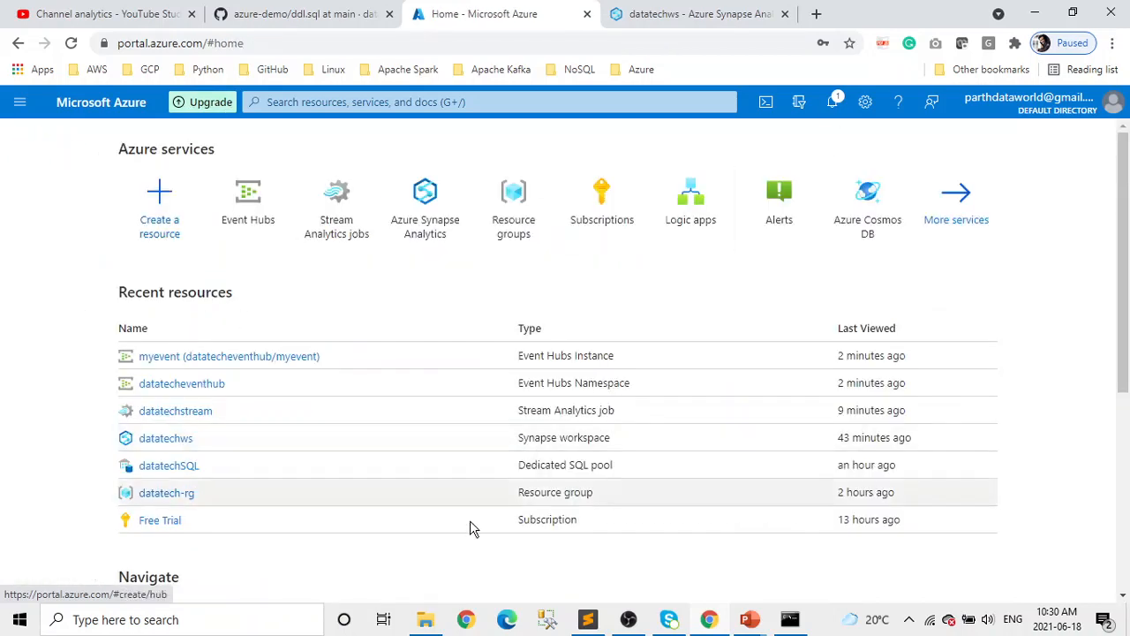
left_click(360, 249)
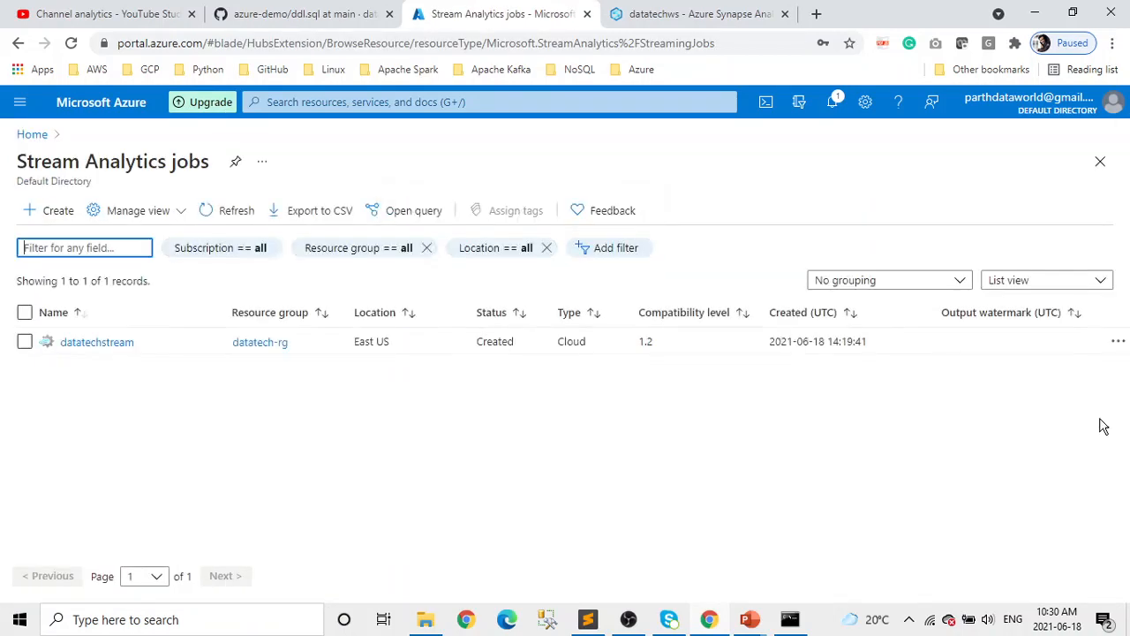
left_click(85, 343)
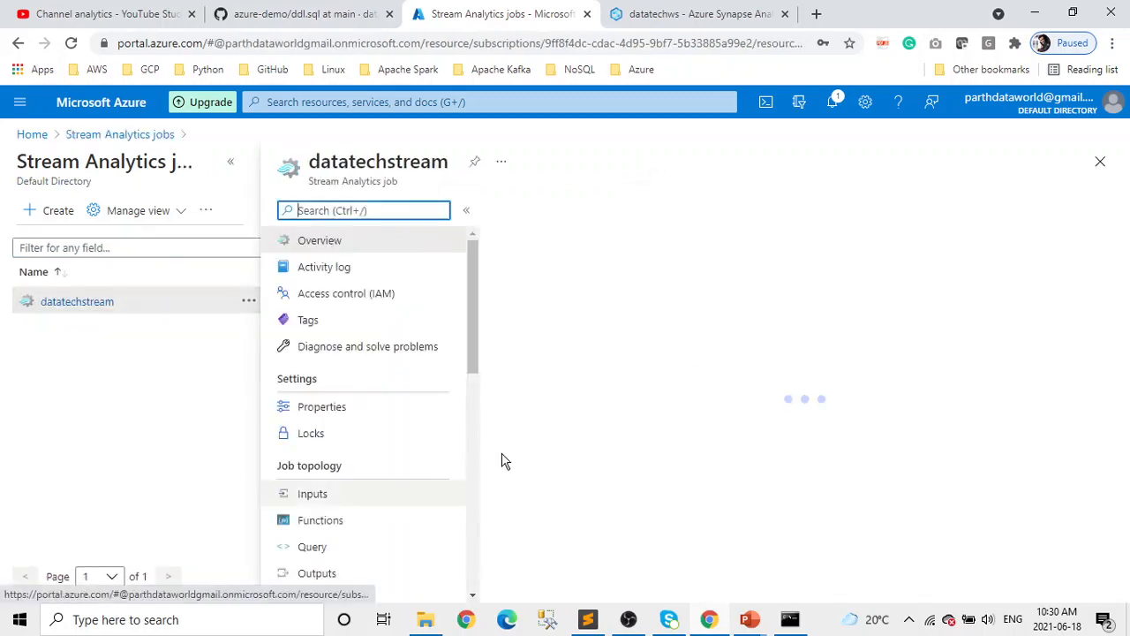
left_click(230, 160)
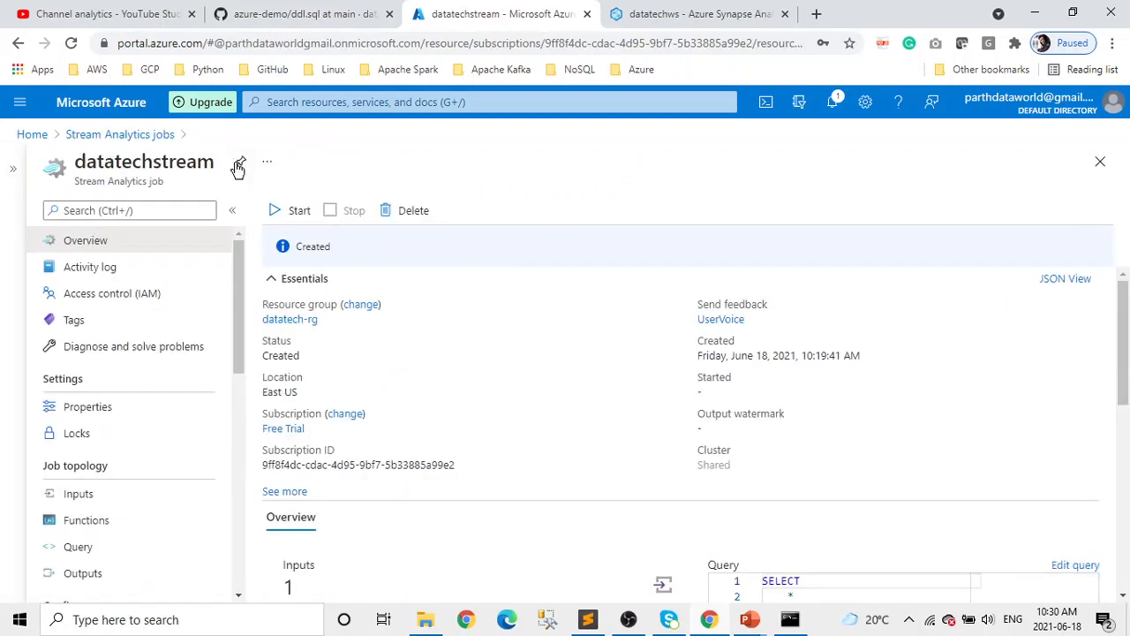
scroll(282, 505, "down", 3)
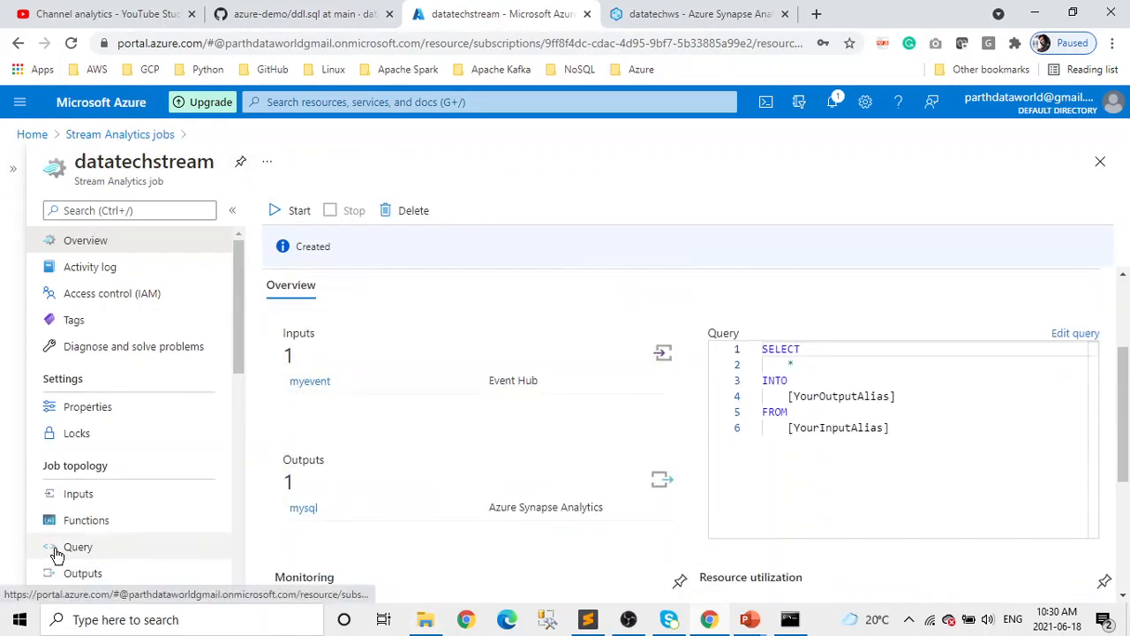
left_click(69, 549)
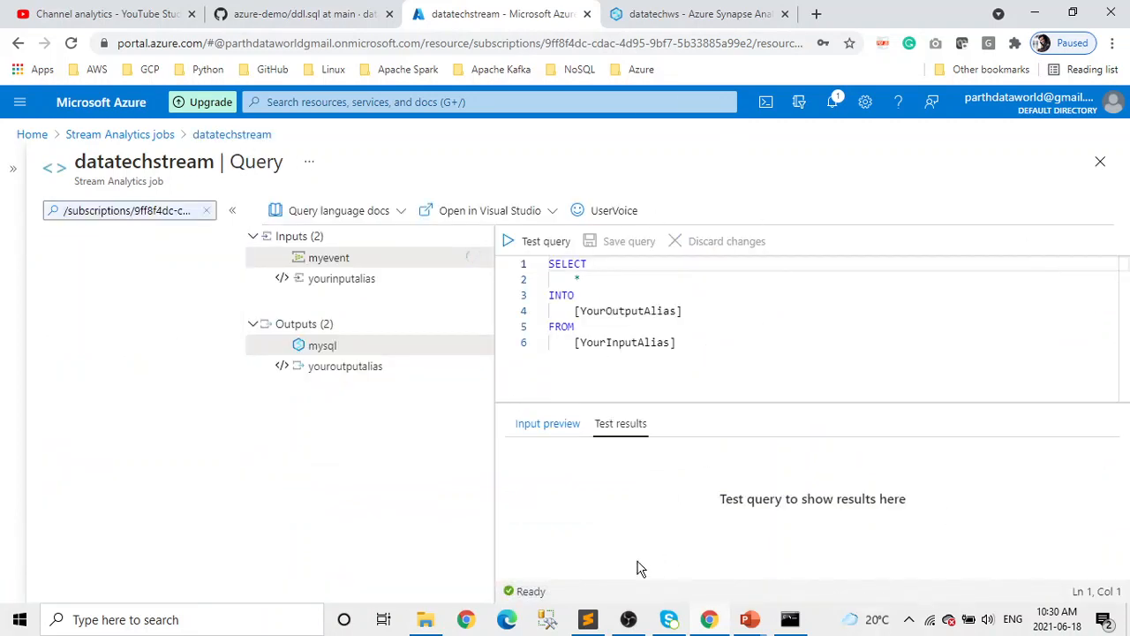
- Open stream.sql from the azure-stream-analytics folder on GitHub and copy its whole SELECT query
left_click(362, 13)
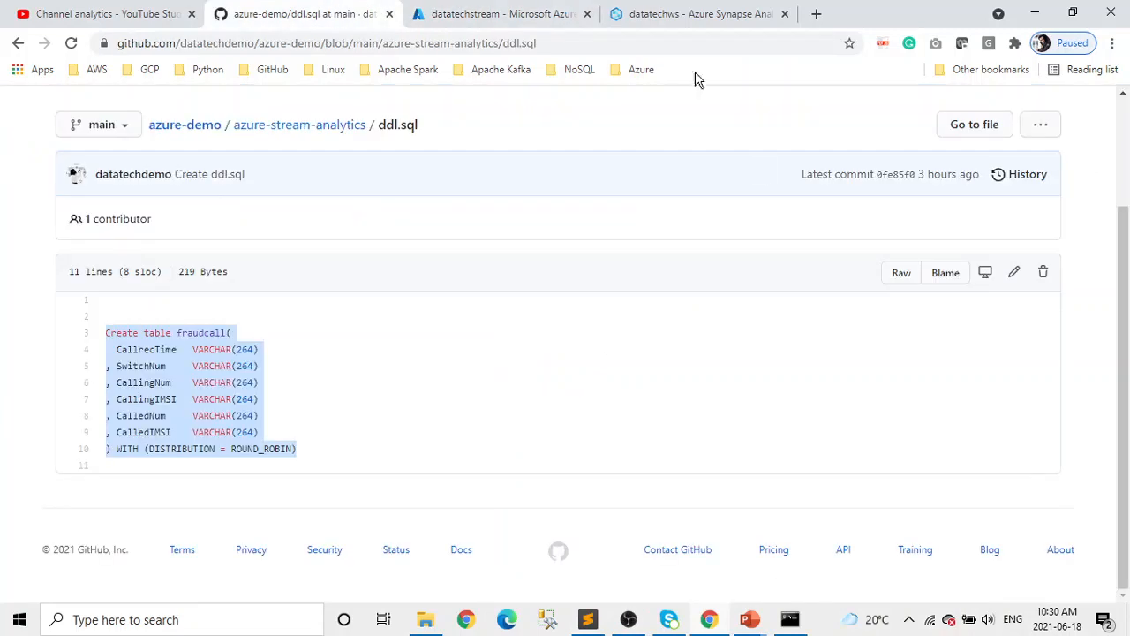
left_click(340, 125)
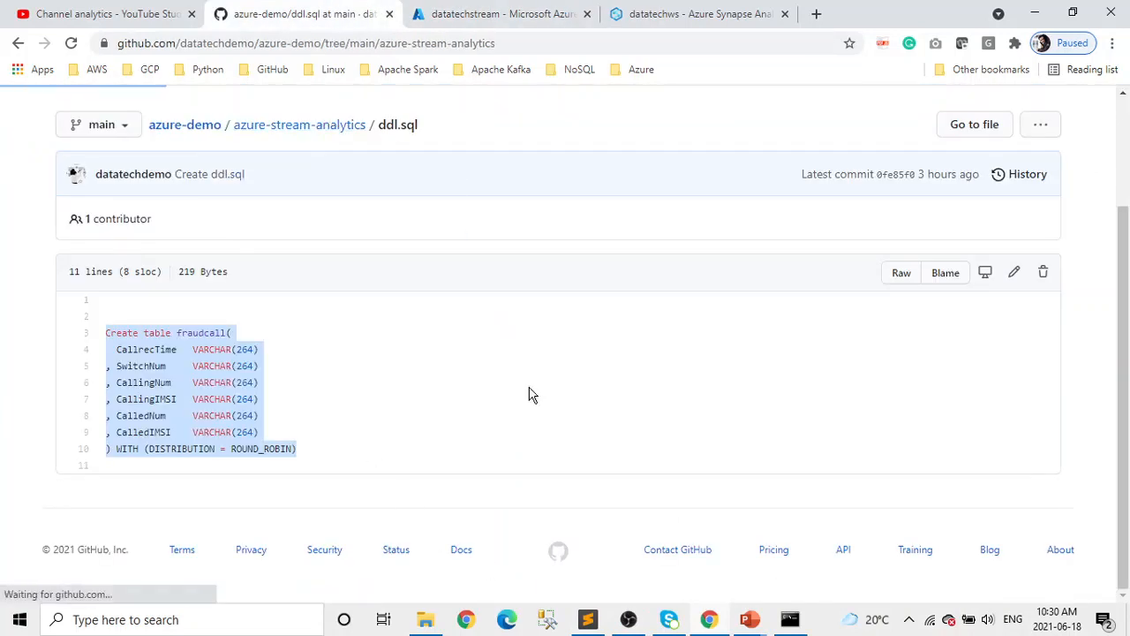
left_click(142, 452)
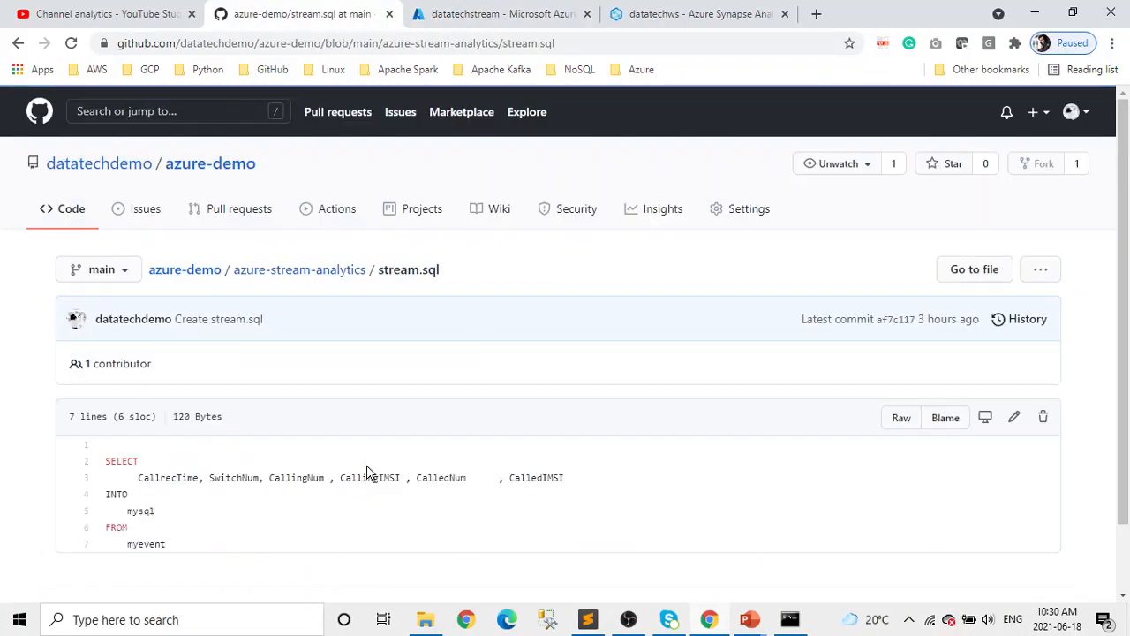
scroll(173, 464, "down", 1)
left_click_drag(174, 473, 94, 384)
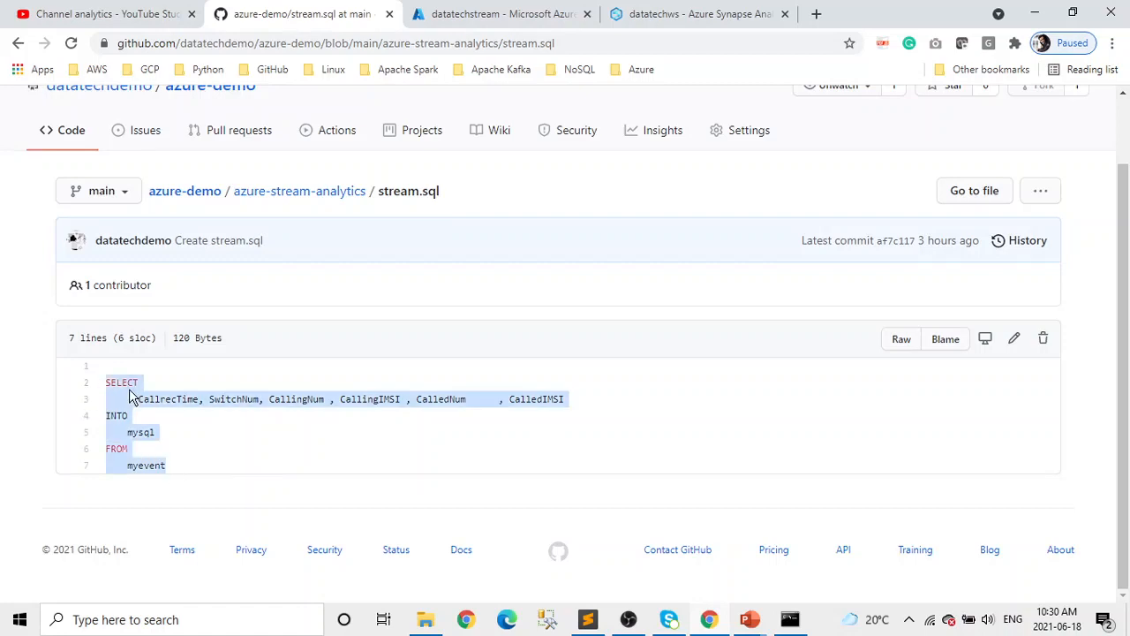
right_click(132, 395)
left_click(174, 415)
- Replace the datatechstream job's default query with the copied query selecting six call fields into mysql from myevent, and save it
left_click(536, 11)
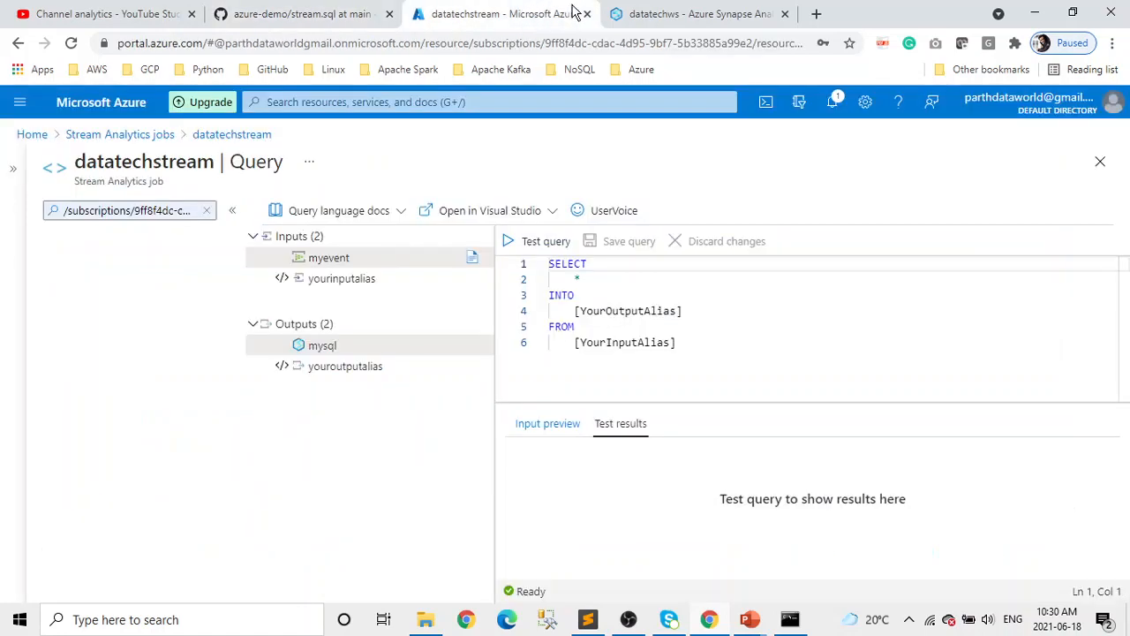
left_click_drag(695, 358, 520, 265)
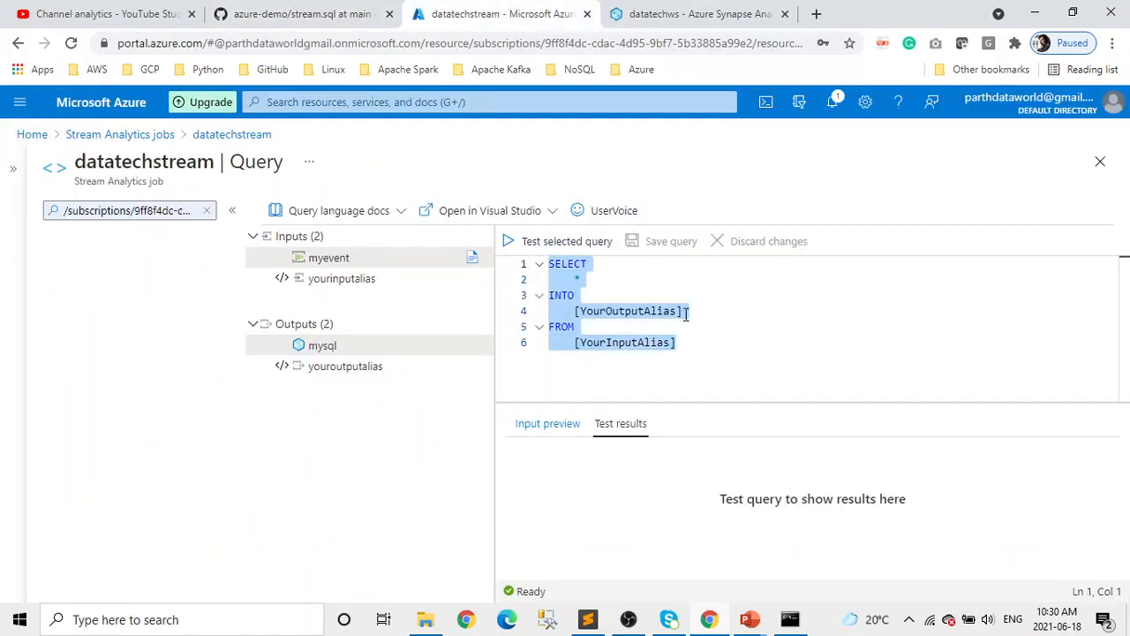
key("Delete")
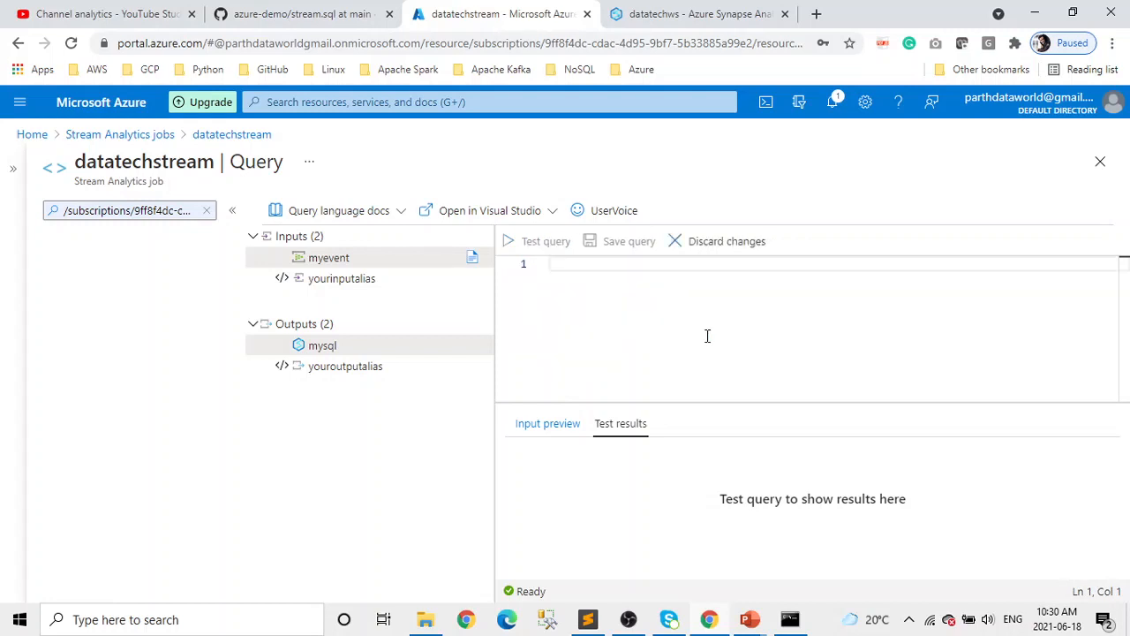
key("ctrl+v")
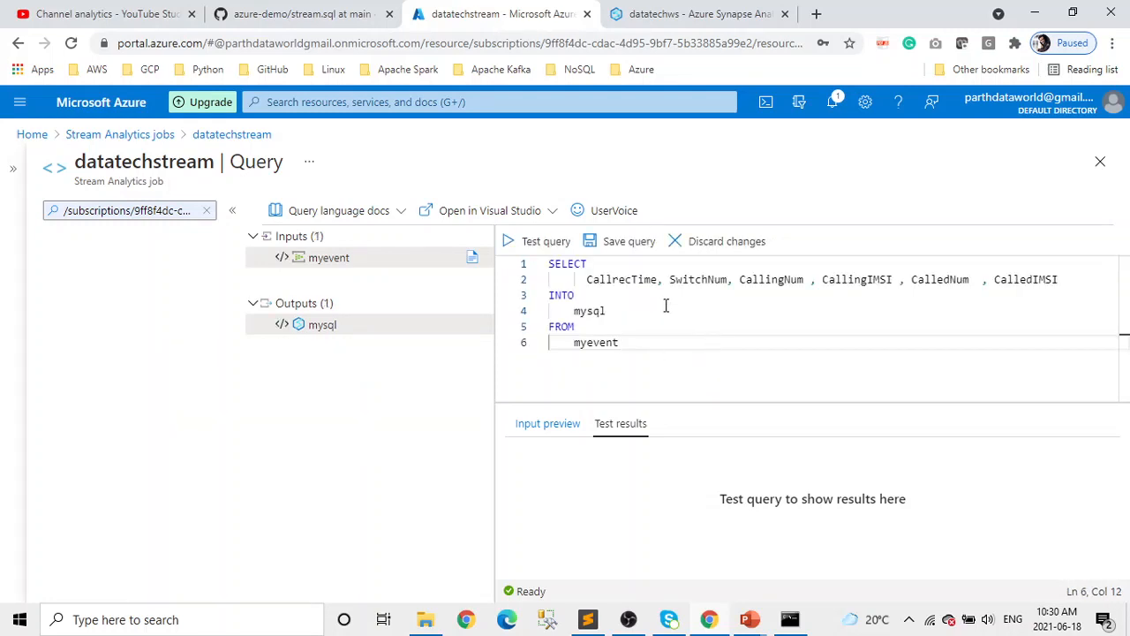
left_click(629, 250)
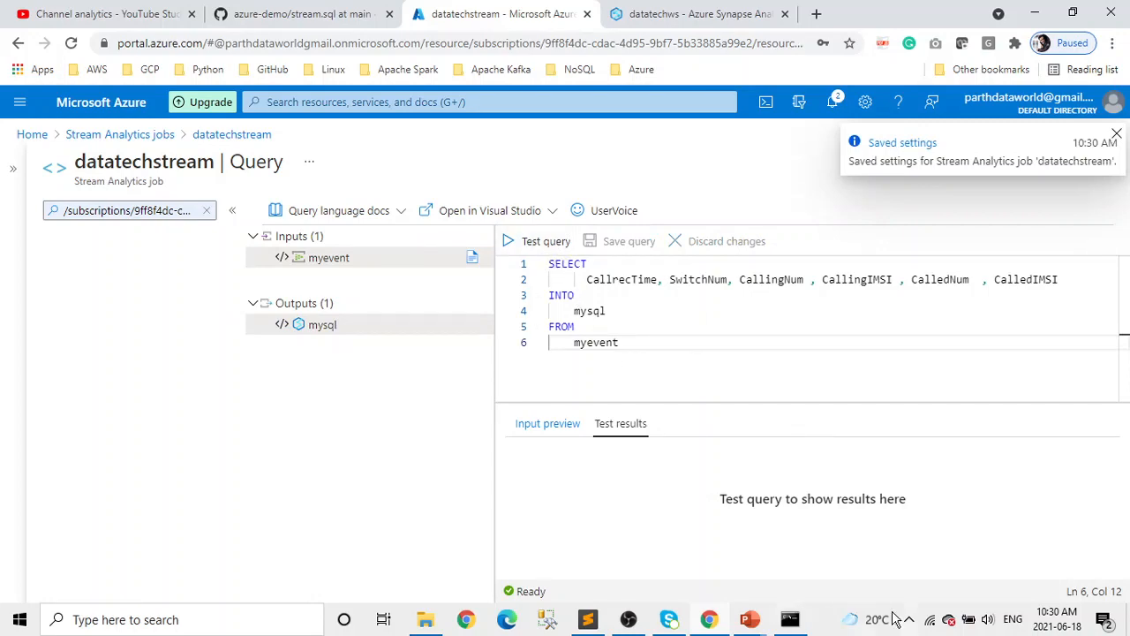
- Check the running telcodatagen output in Command Prompt and return to the Stream Analytics jobs list in Chrome
left_click(791, 622)
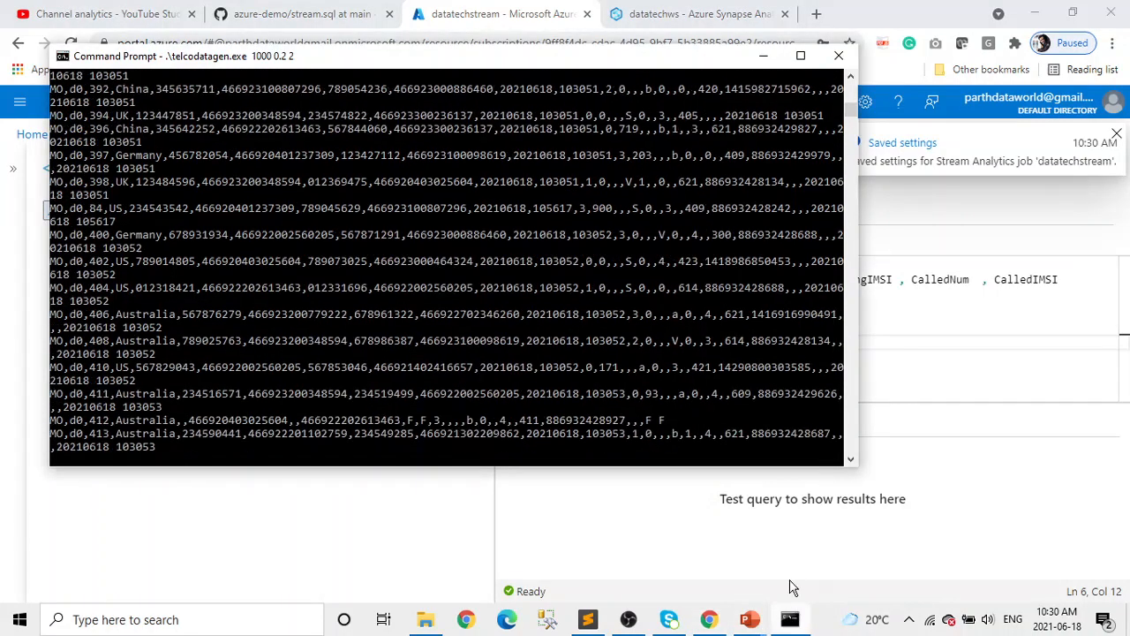
left_click(866, 368)
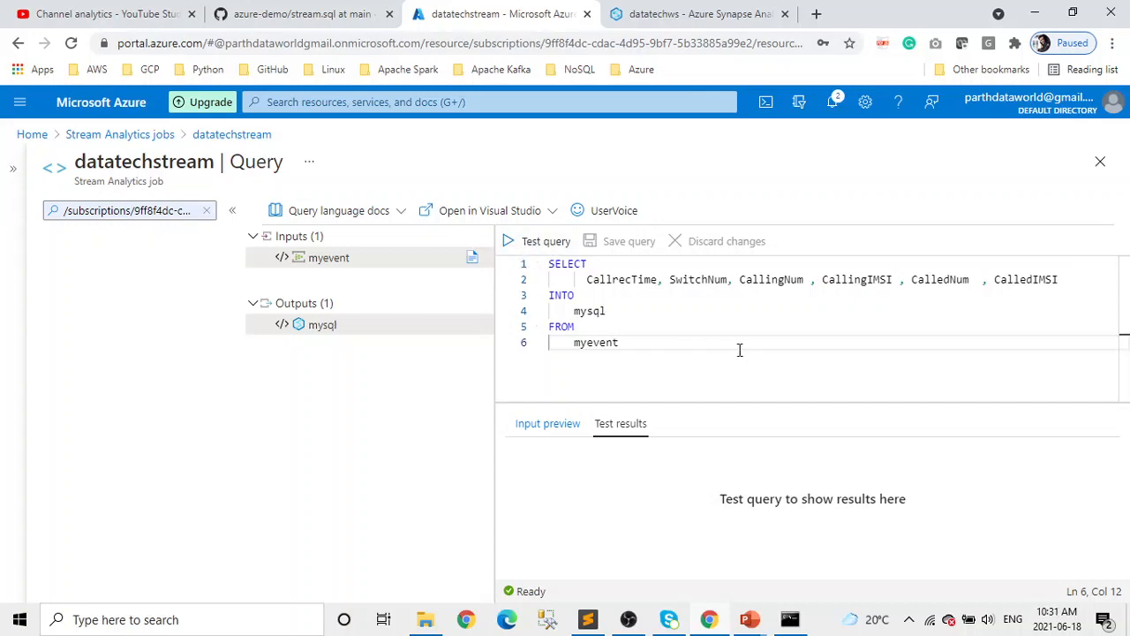
left_click(154, 137)
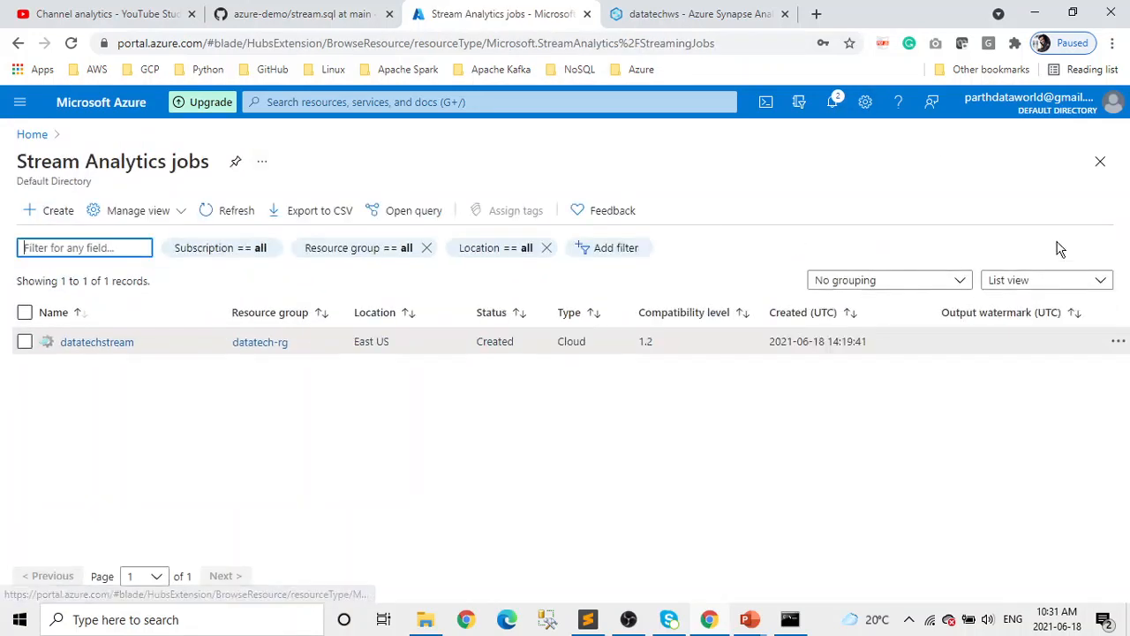
- Start the datatechstream Stream Analytics job with the output start time Now and open the portal notifications
left_click(133, 343)
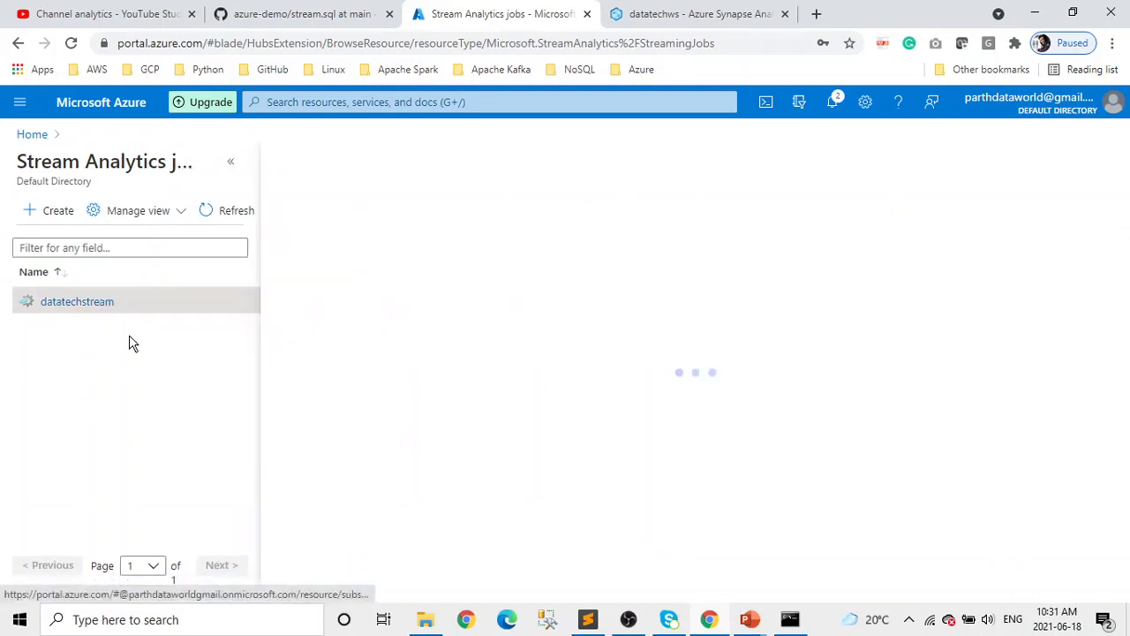
left_click(231, 163)
left_click(276, 212)
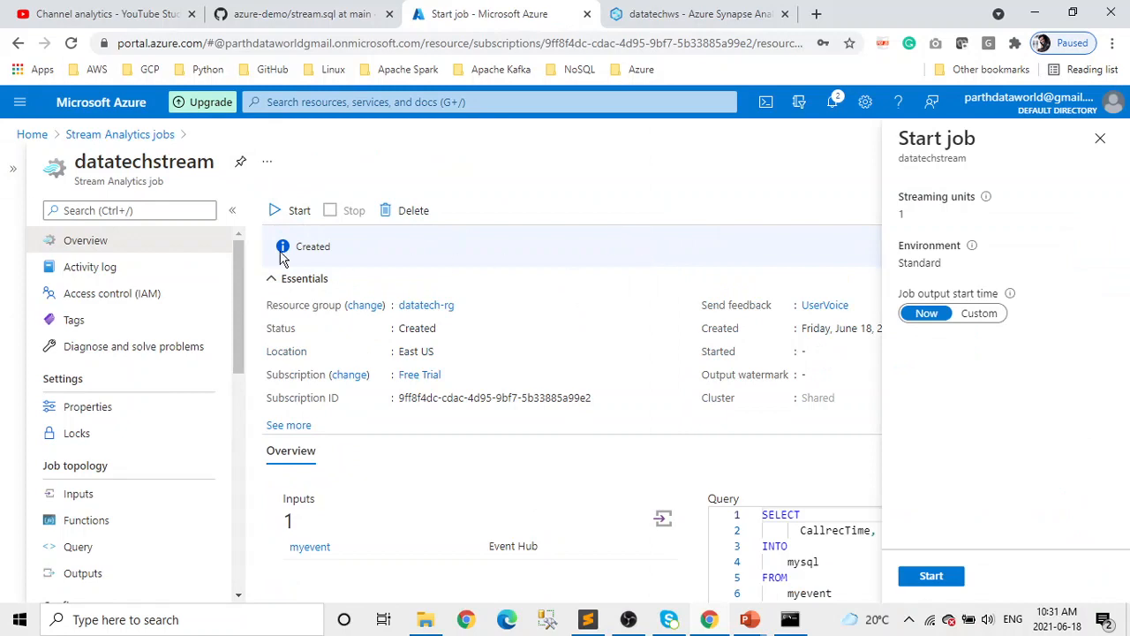
left_click(281, 214)
left_click(927, 581)
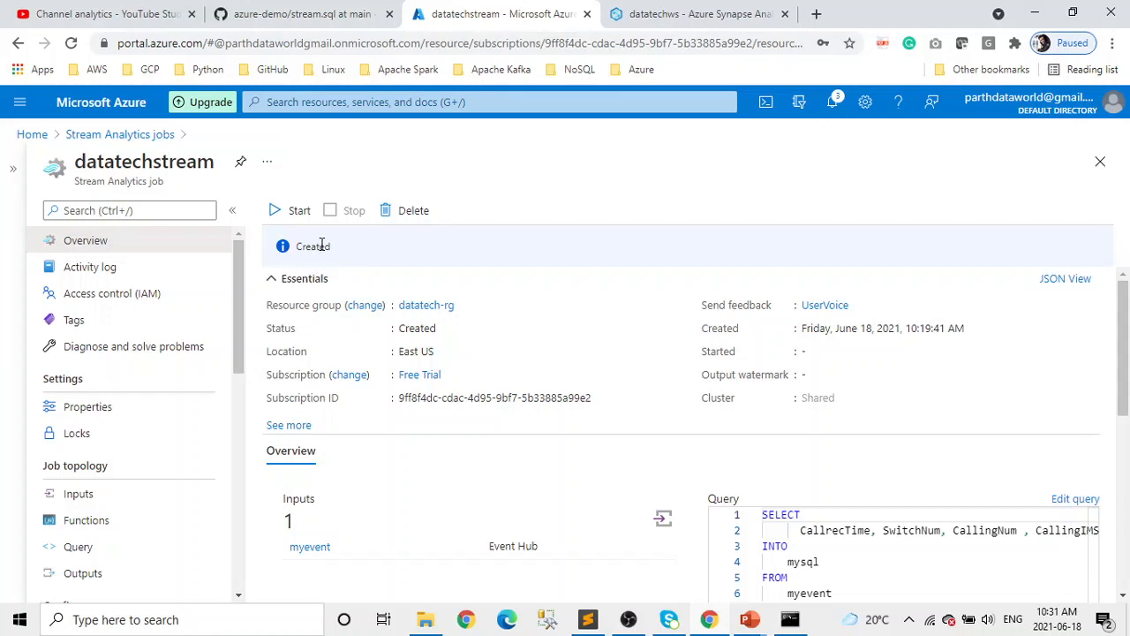
left_click(835, 103)
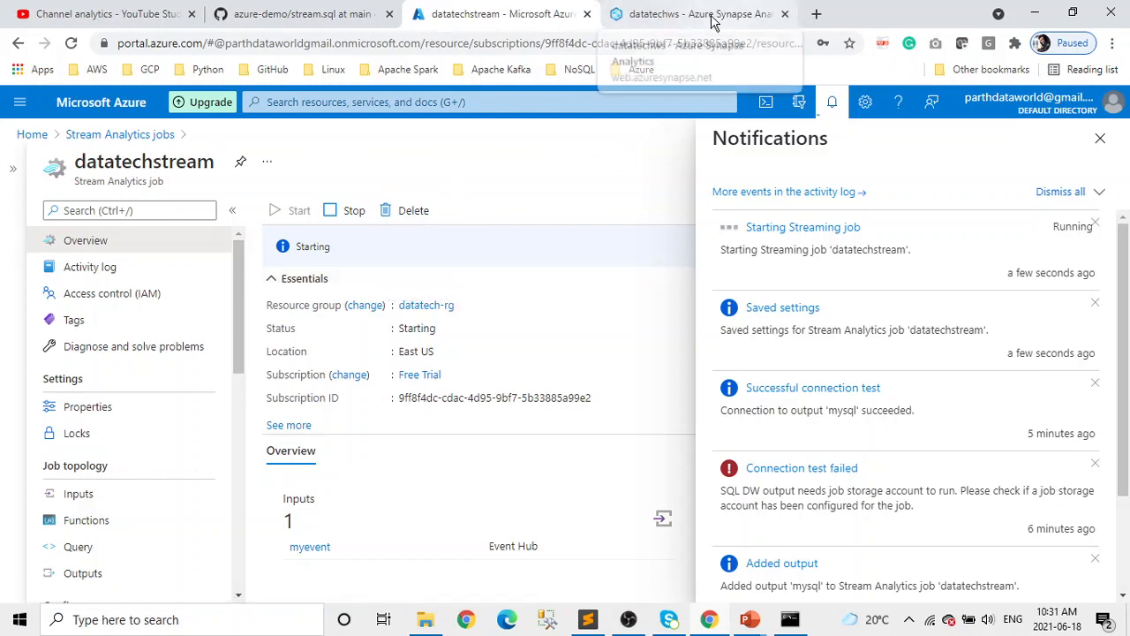
- Review the selected fields and mysql output in stream.sql on GitHub, and check the telcodatagen output in Command Prompt
left_click(235, 12)
left_click(202, 461)
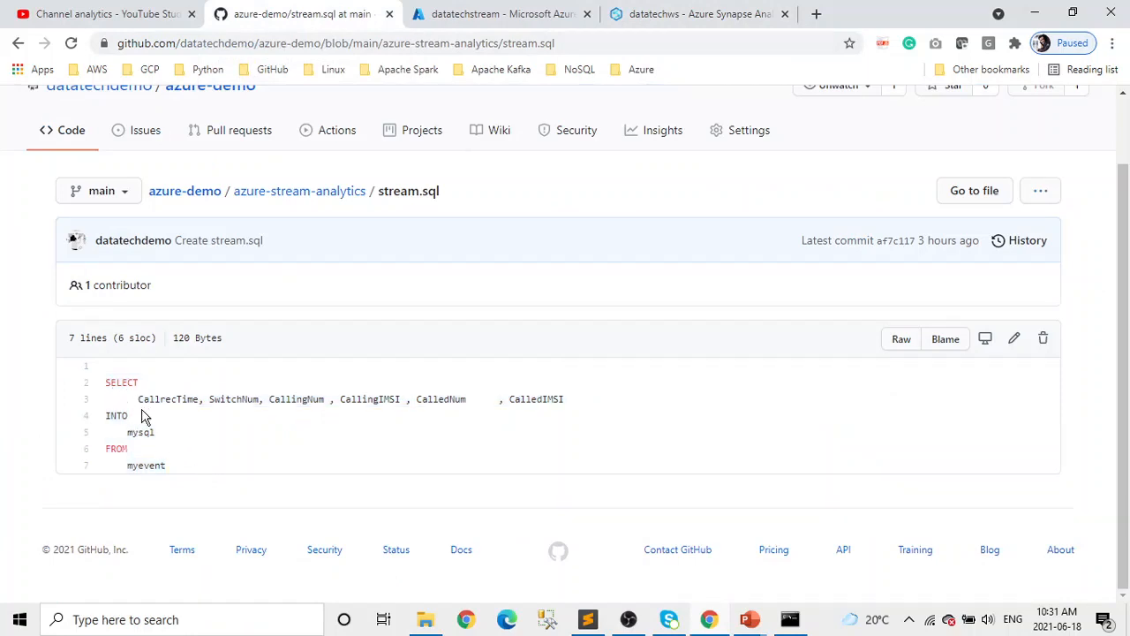
left_click_drag(139, 401, 163, 439)
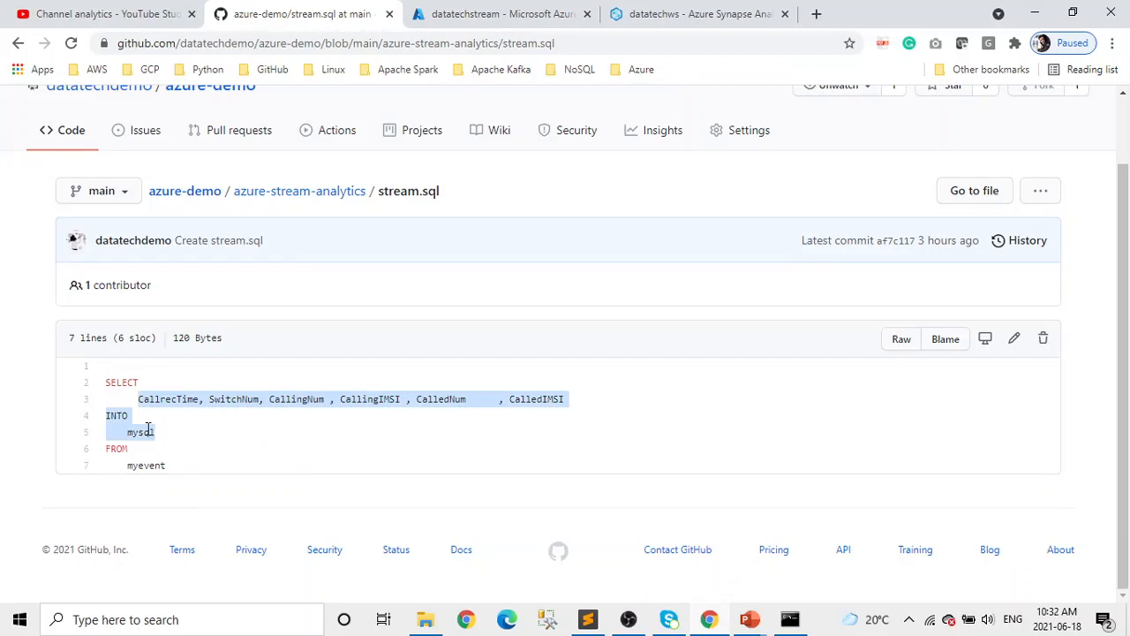
left_click_drag(698, 502, 768, 552)
left_click(666, 462)
left_click(805, 623)
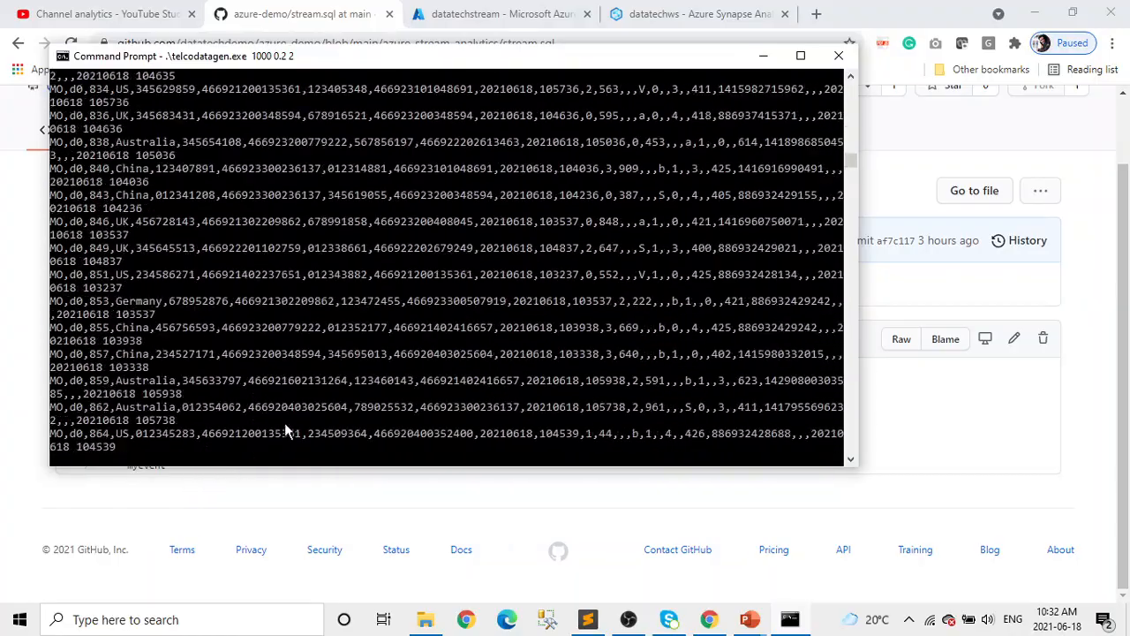
- Return to the datatechstream job in the Azure portal and reload its overview to check the job status
left_click(914, 241)
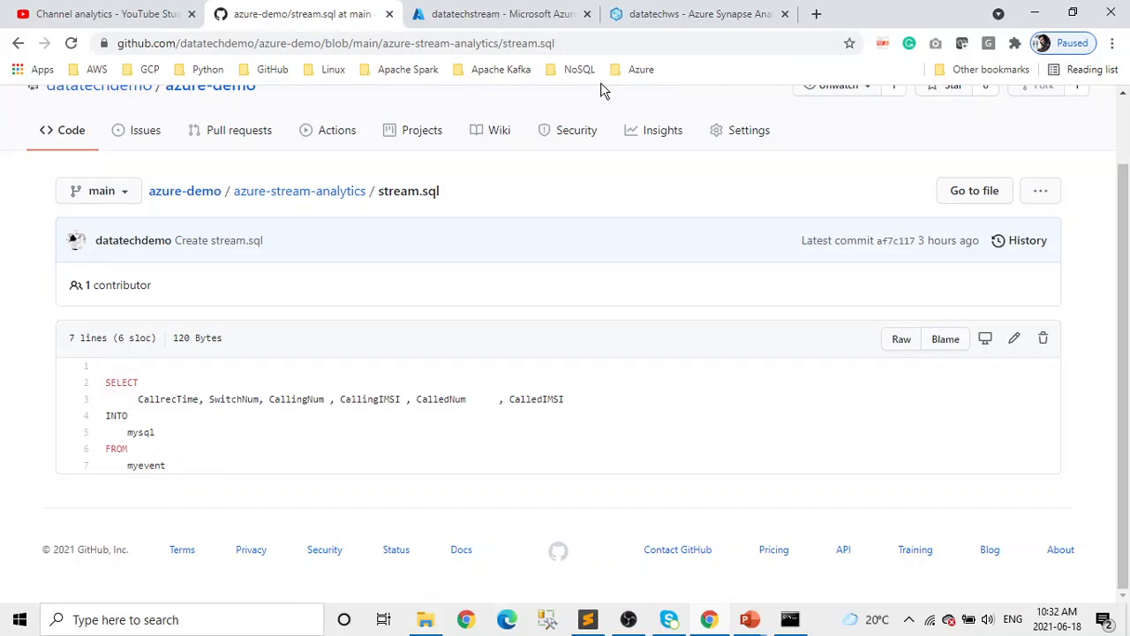
left_click(506, 14)
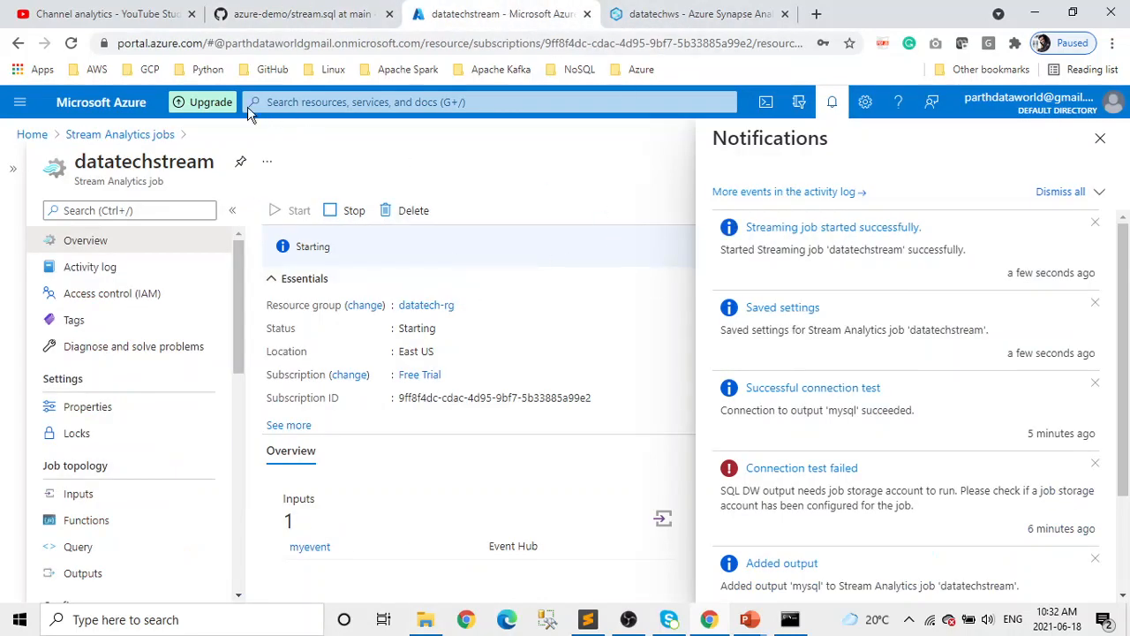
left_click(71, 42)
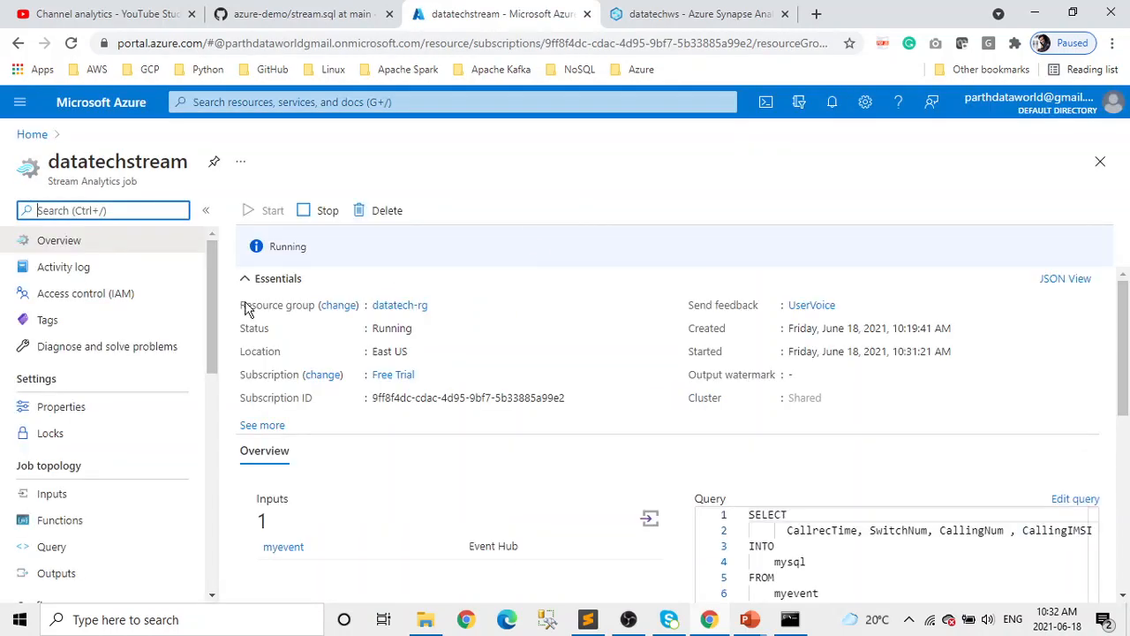
- Switch to Synapse Studio and run the select count(*) query on dbo.fraudcall repeatedly to check for incoming rows
left_click(698, 14)
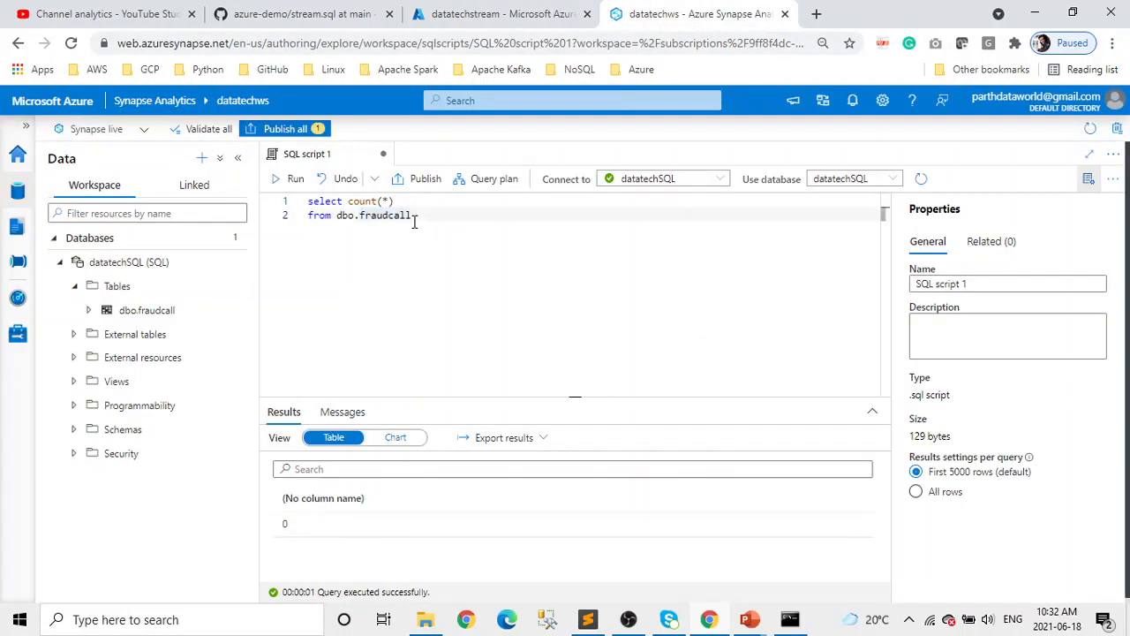
left_click_drag(415, 216, 304, 201)
left_click(295, 179)
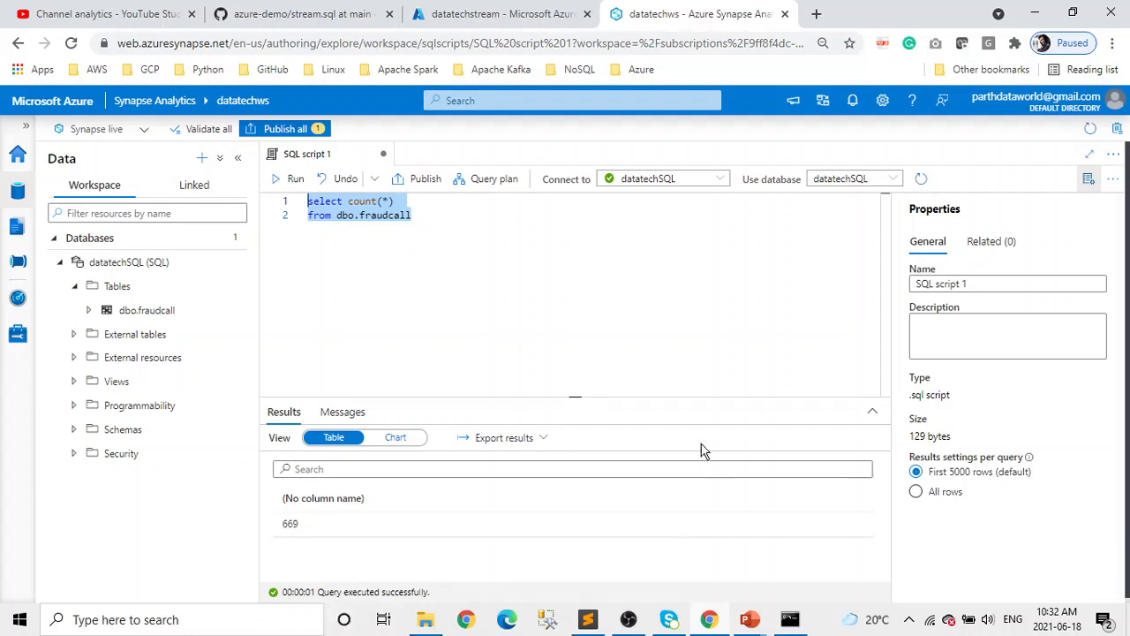
left_click(294, 179)
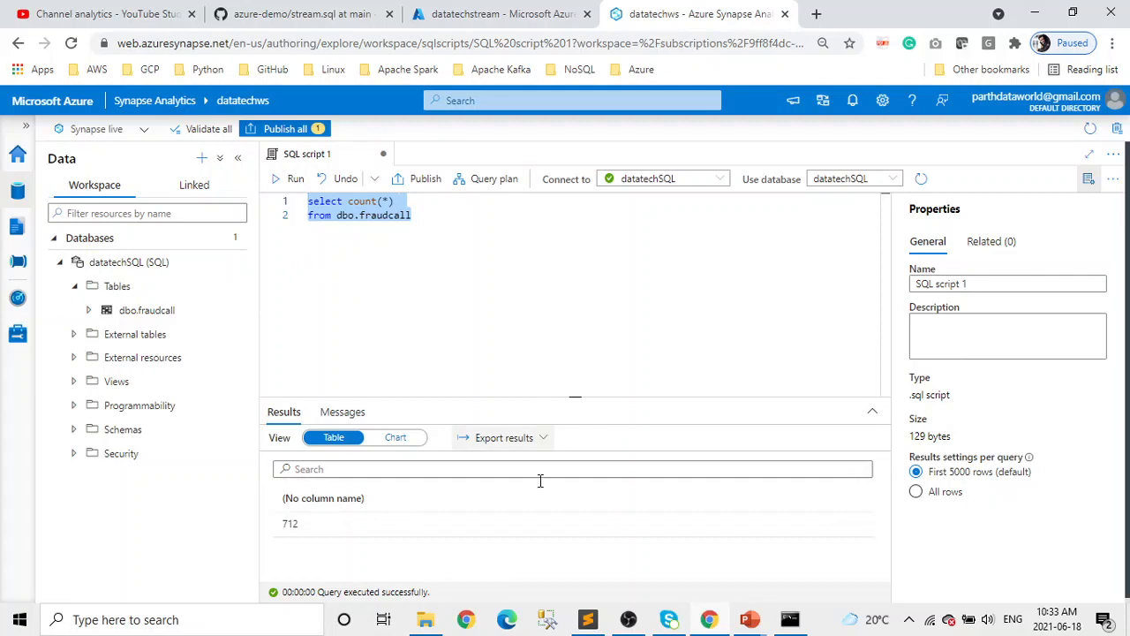
left_click(291, 178)
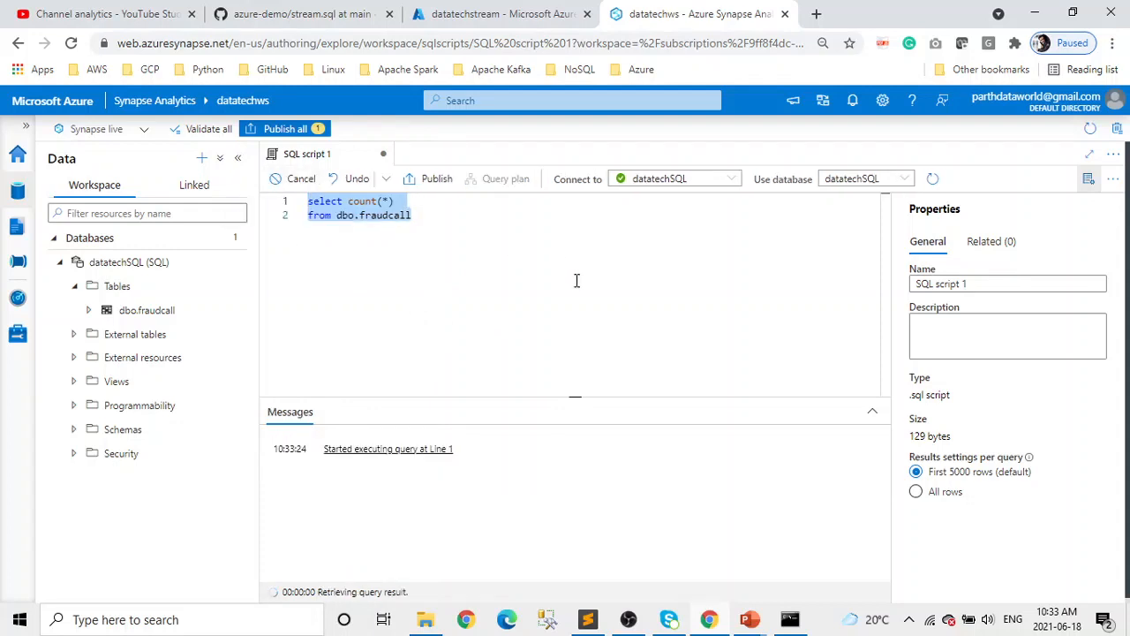